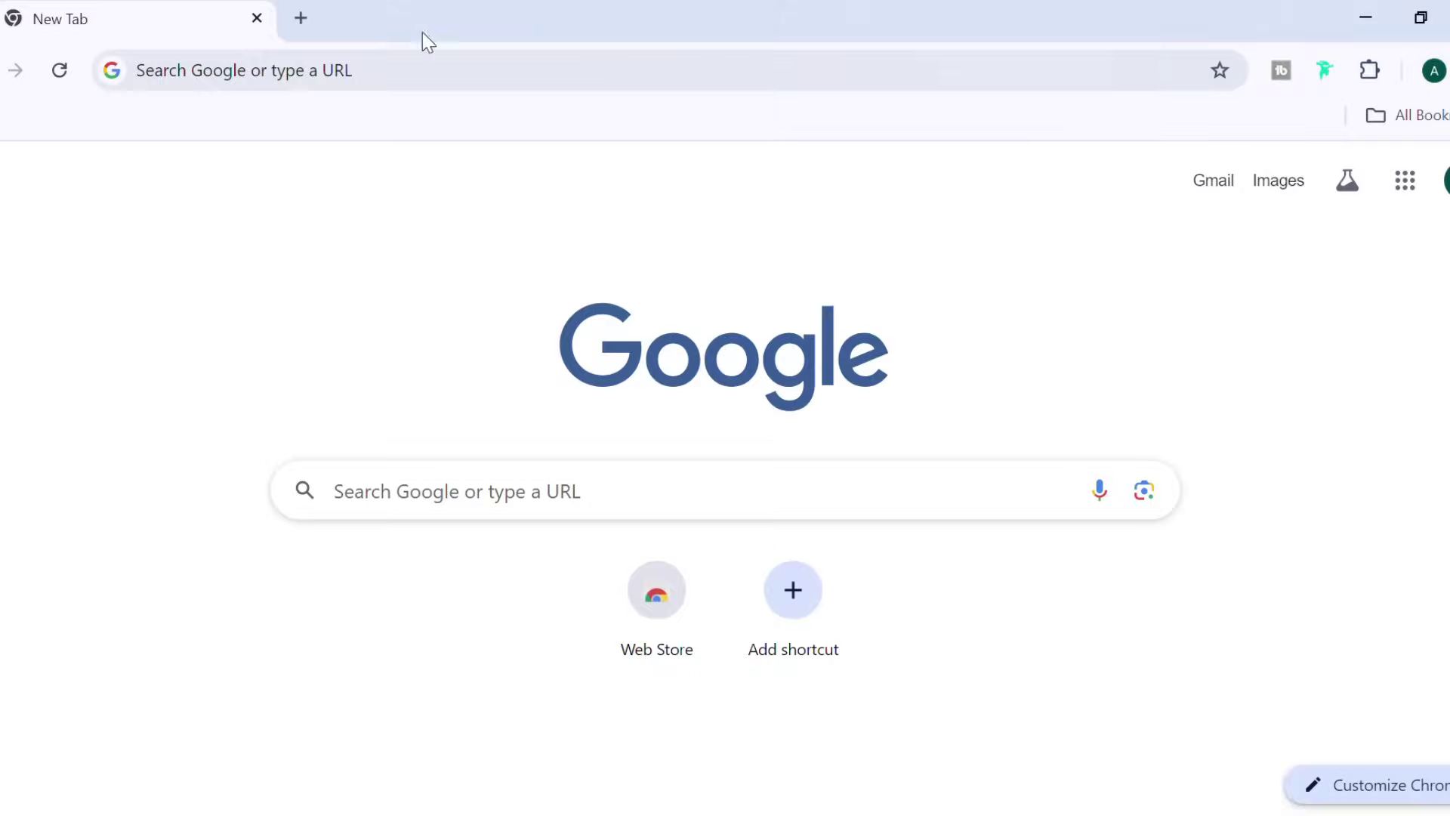
# Start a web search for Todoist in the new Chrome tab
pyautogui.click(423, 89)
# Search for todoist and download the Windows desktop app from Todoist's downloads page
pyautogui.write('todoist')
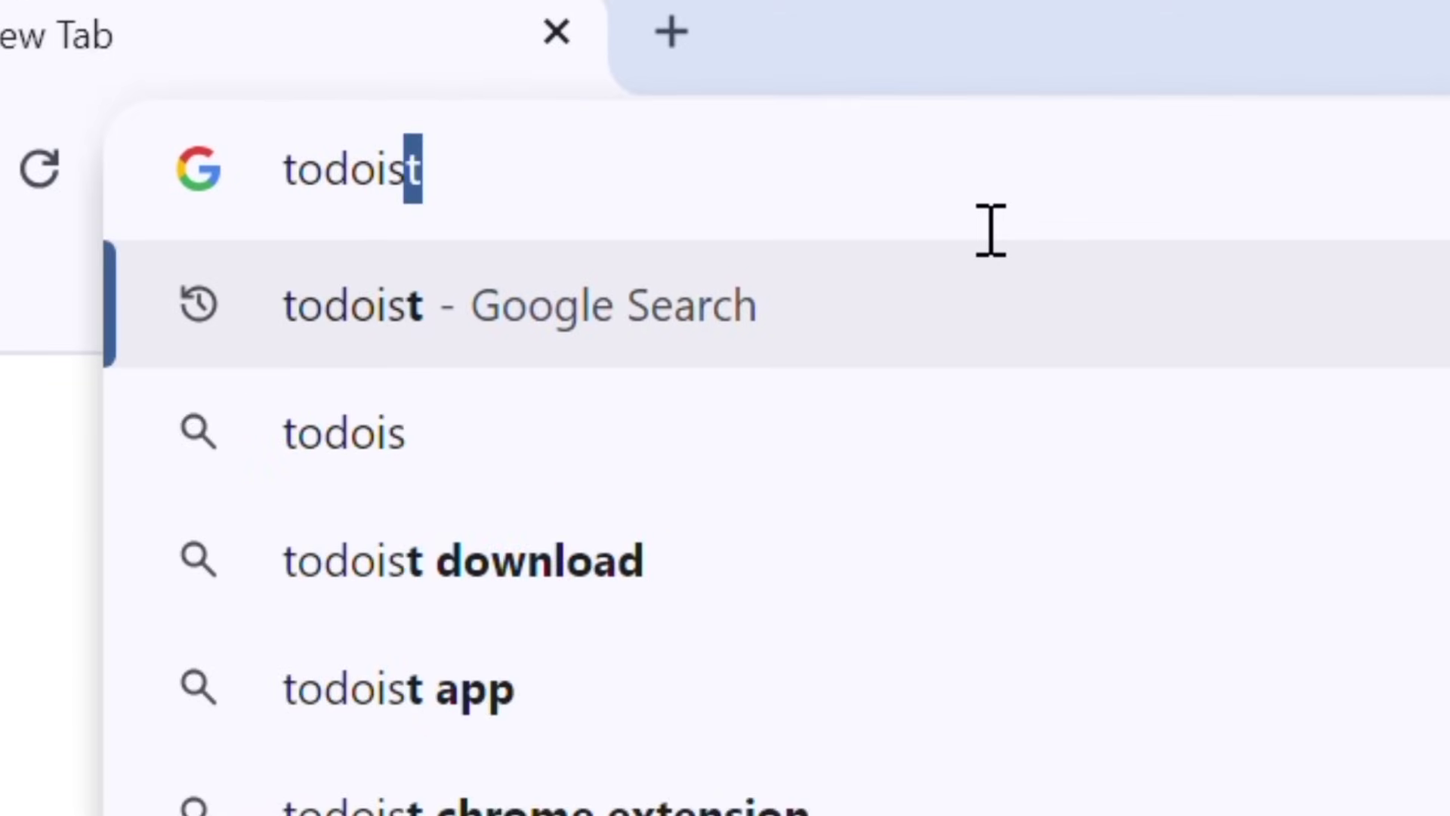
pyautogui.press('Return')
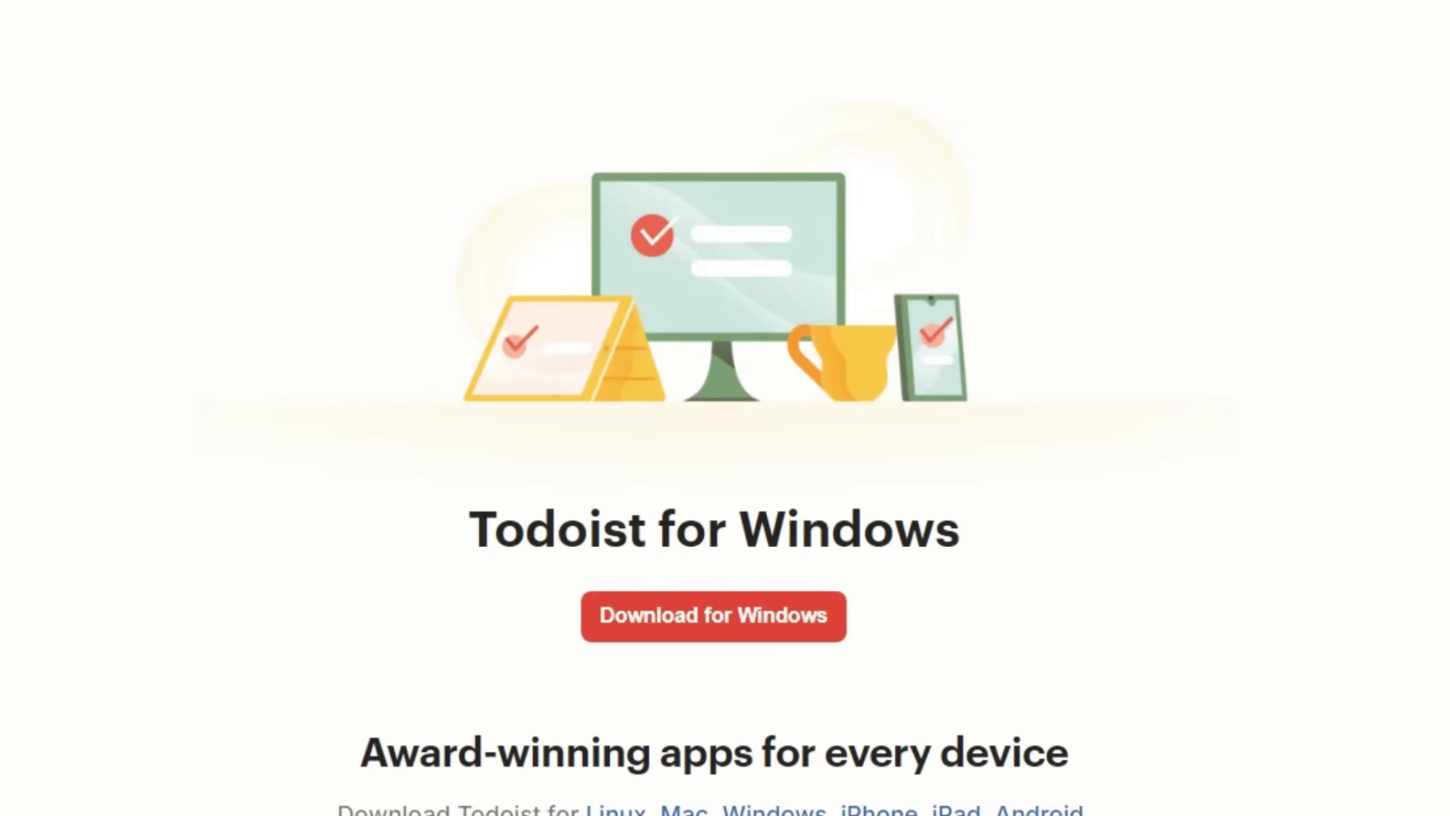
pyautogui.scroll(-5, 278, 525)
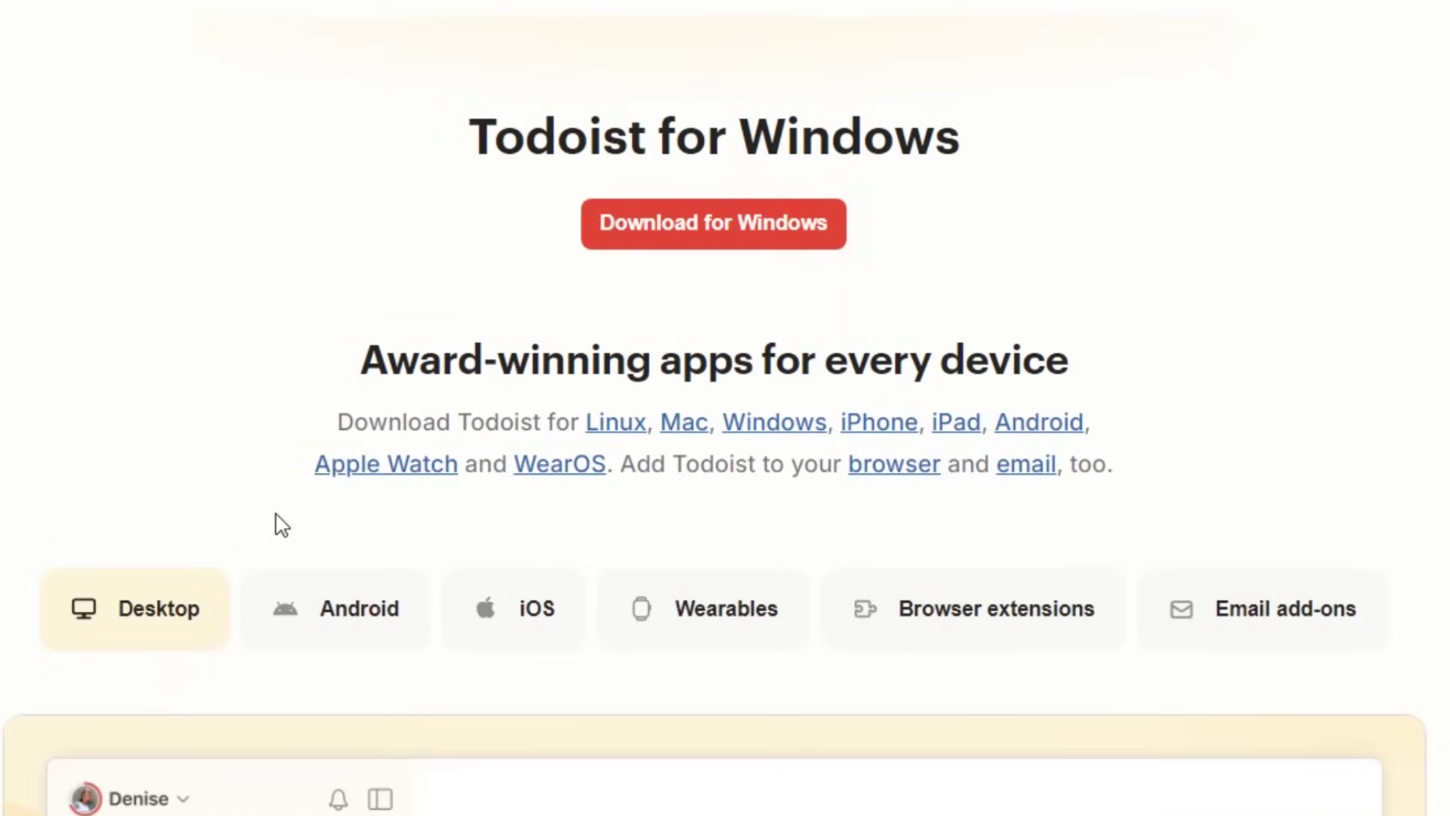
pyautogui.click(799, 423)
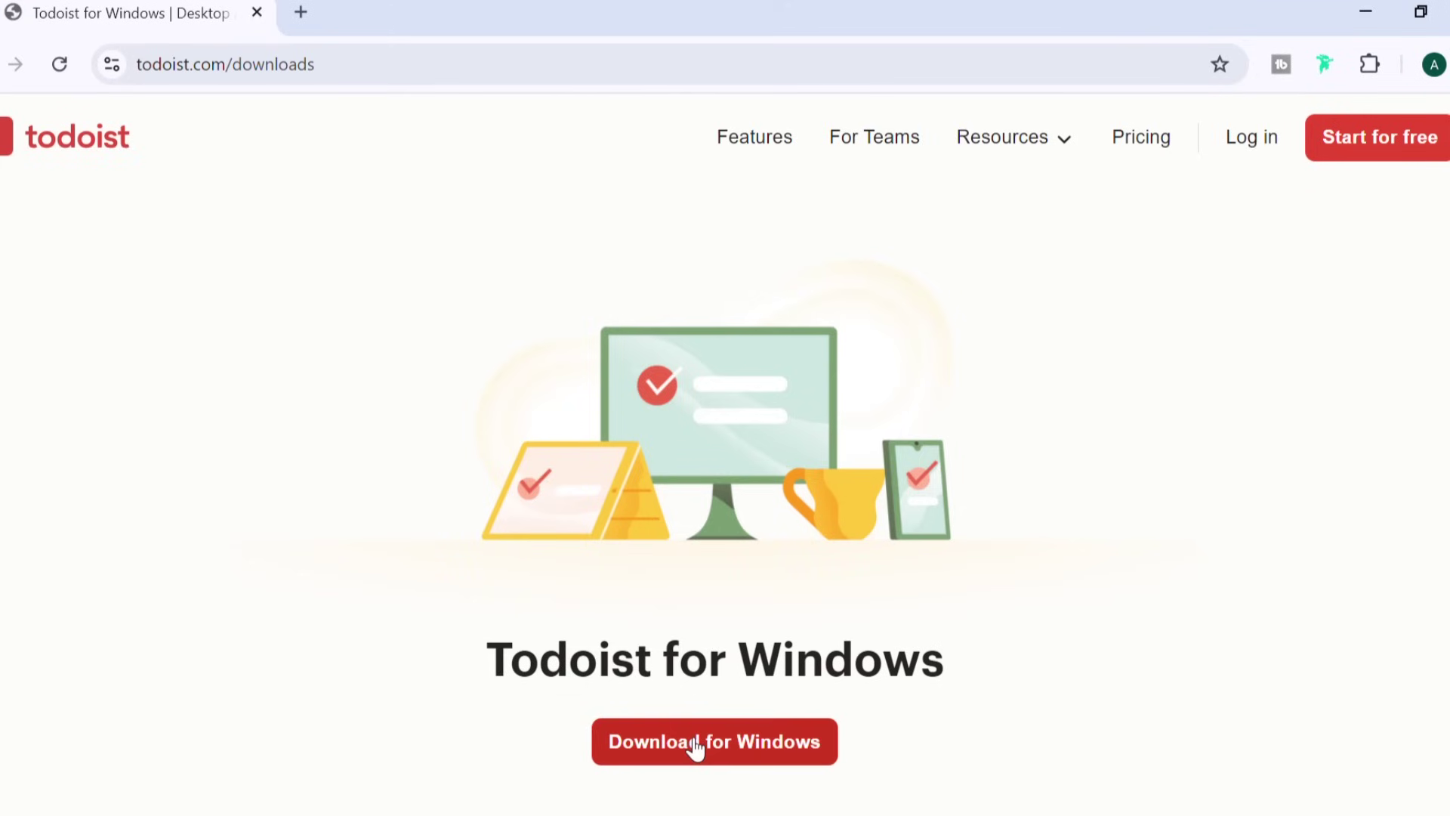
pyautogui.click(696, 744)
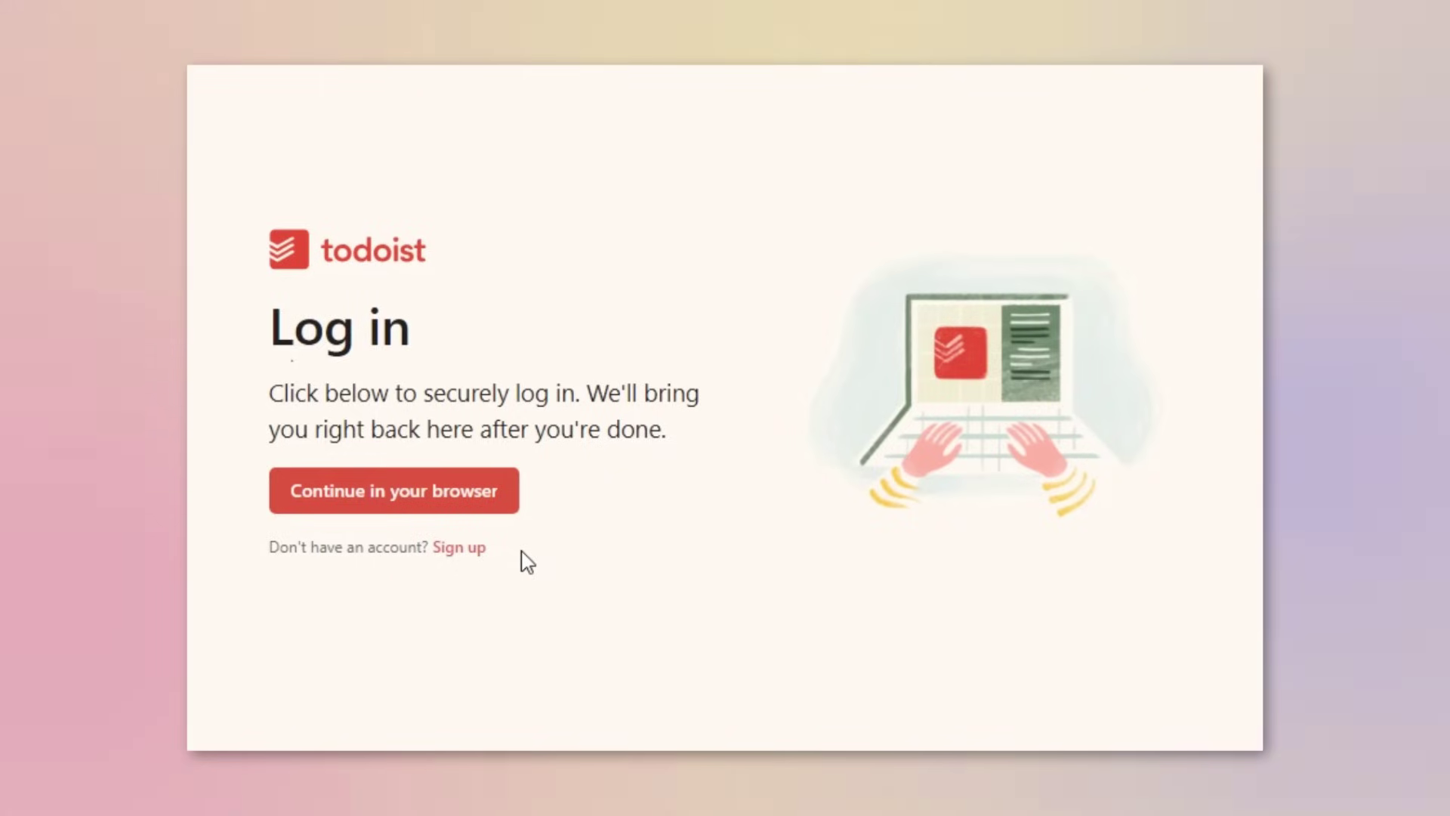
# Sign up for Todoist with a Google account and approve its access
pyautogui.click(458, 549)
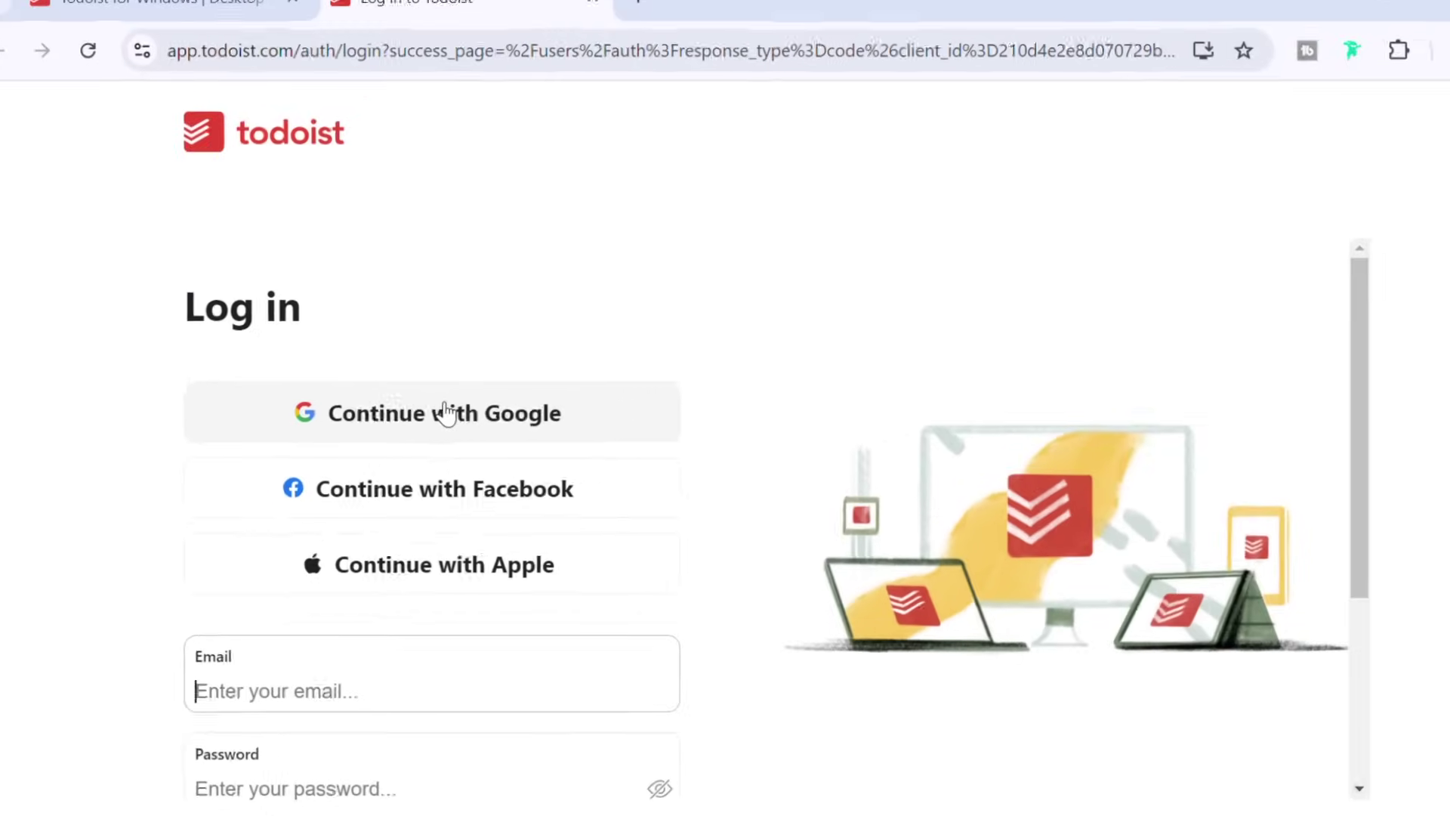
pyautogui.click(445, 412)
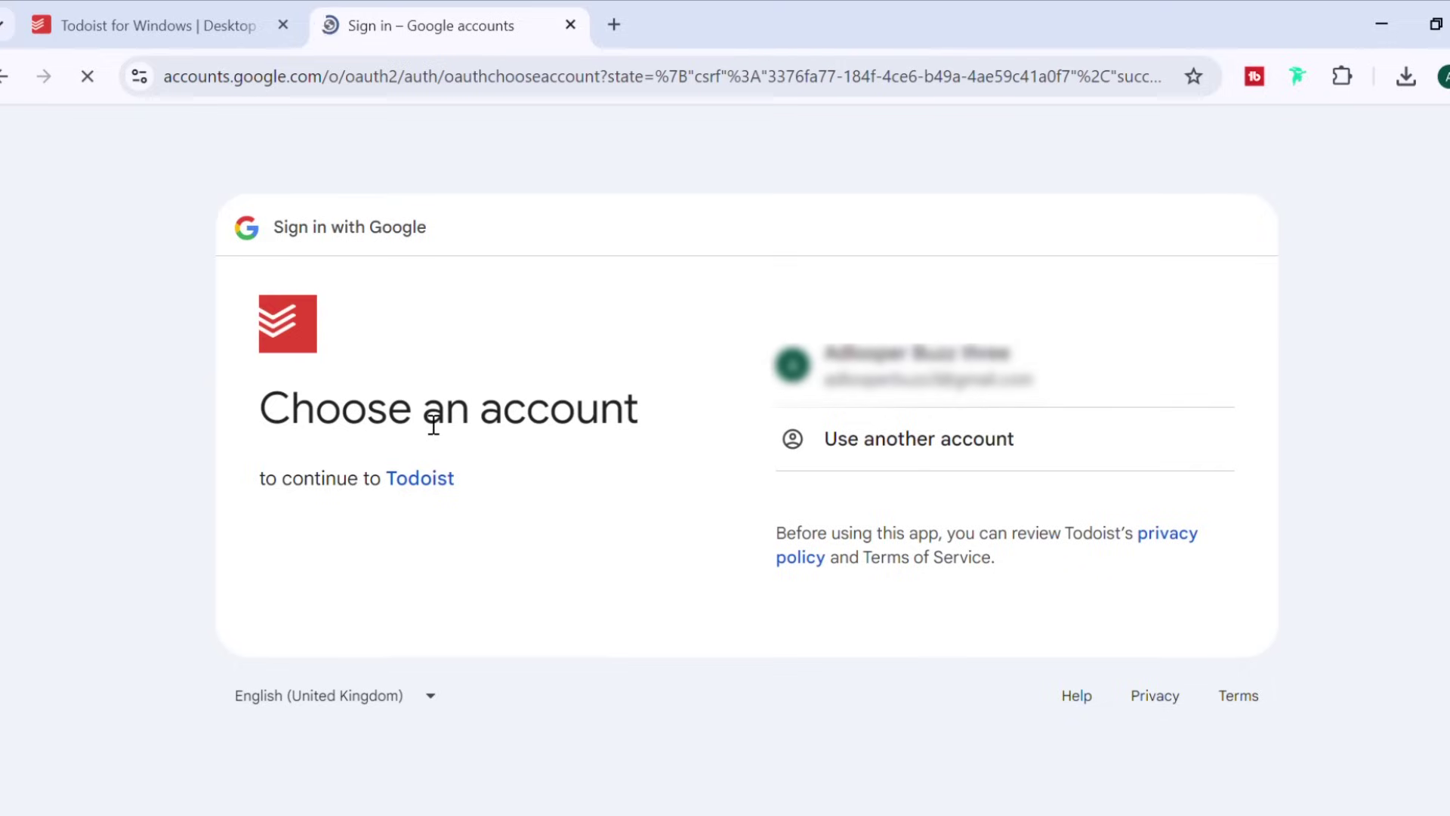
pyautogui.click(894, 382)
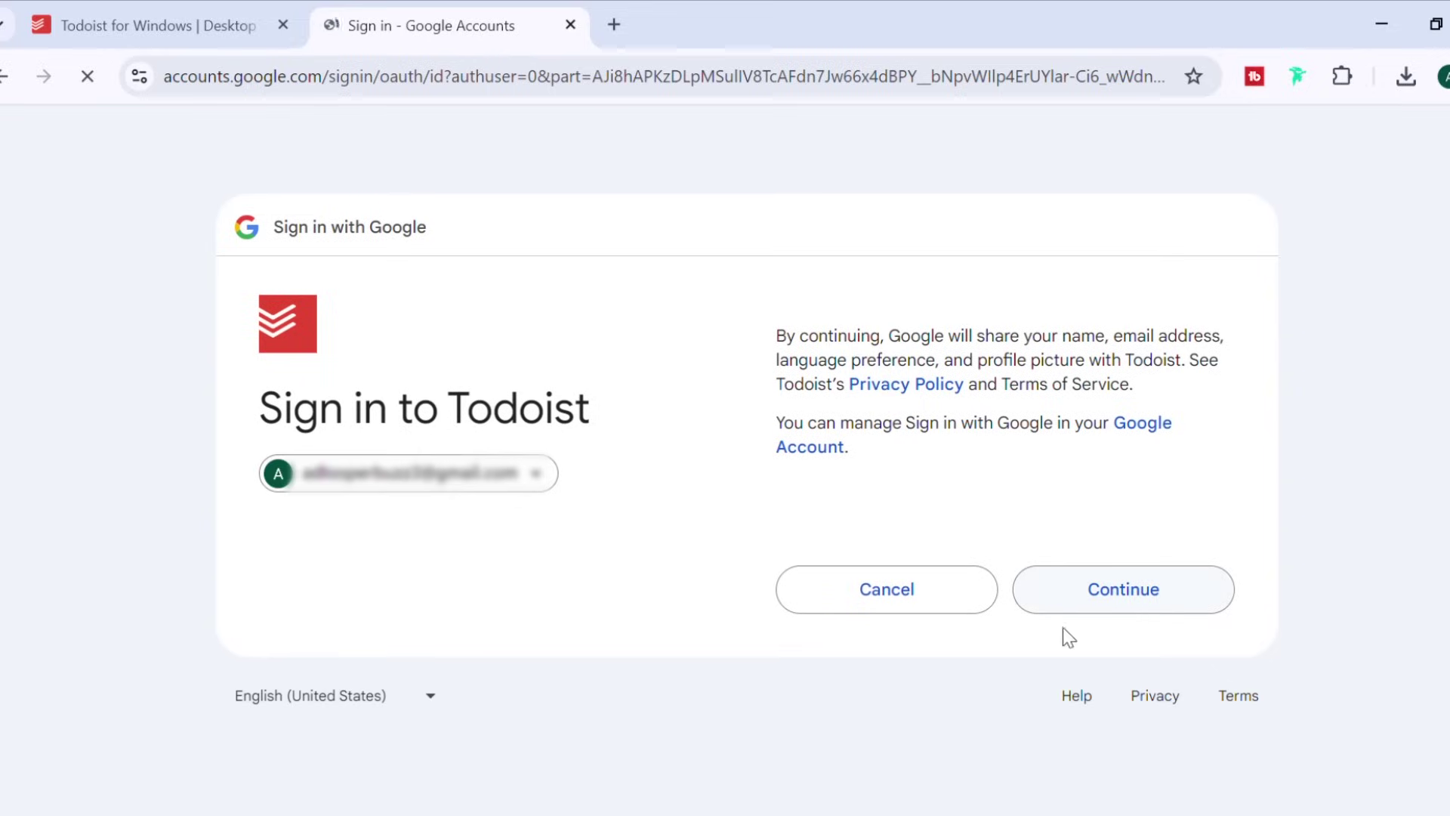
pyautogui.click(1074, 598)
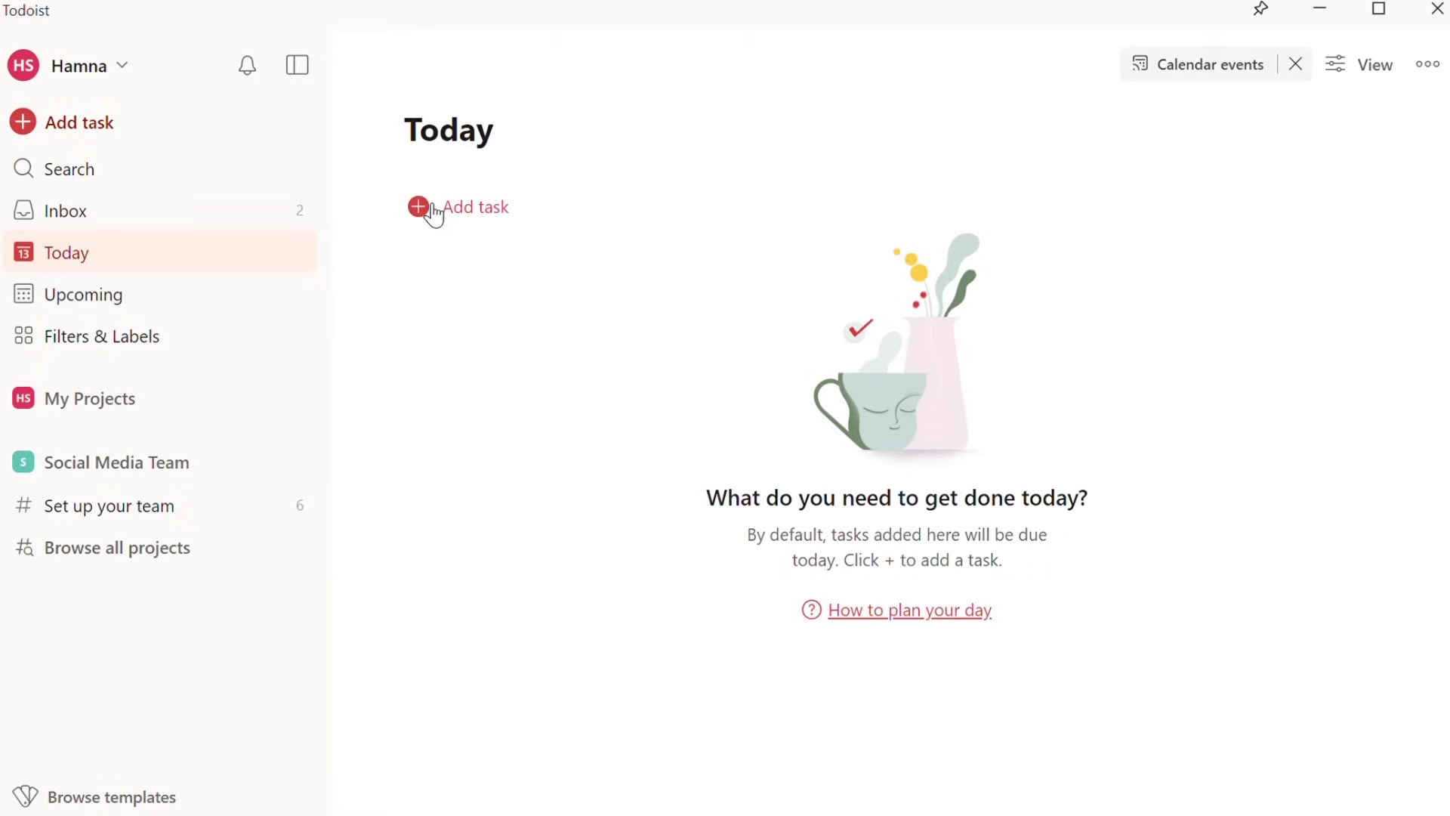
pyautogui.moveTo(32, 72)
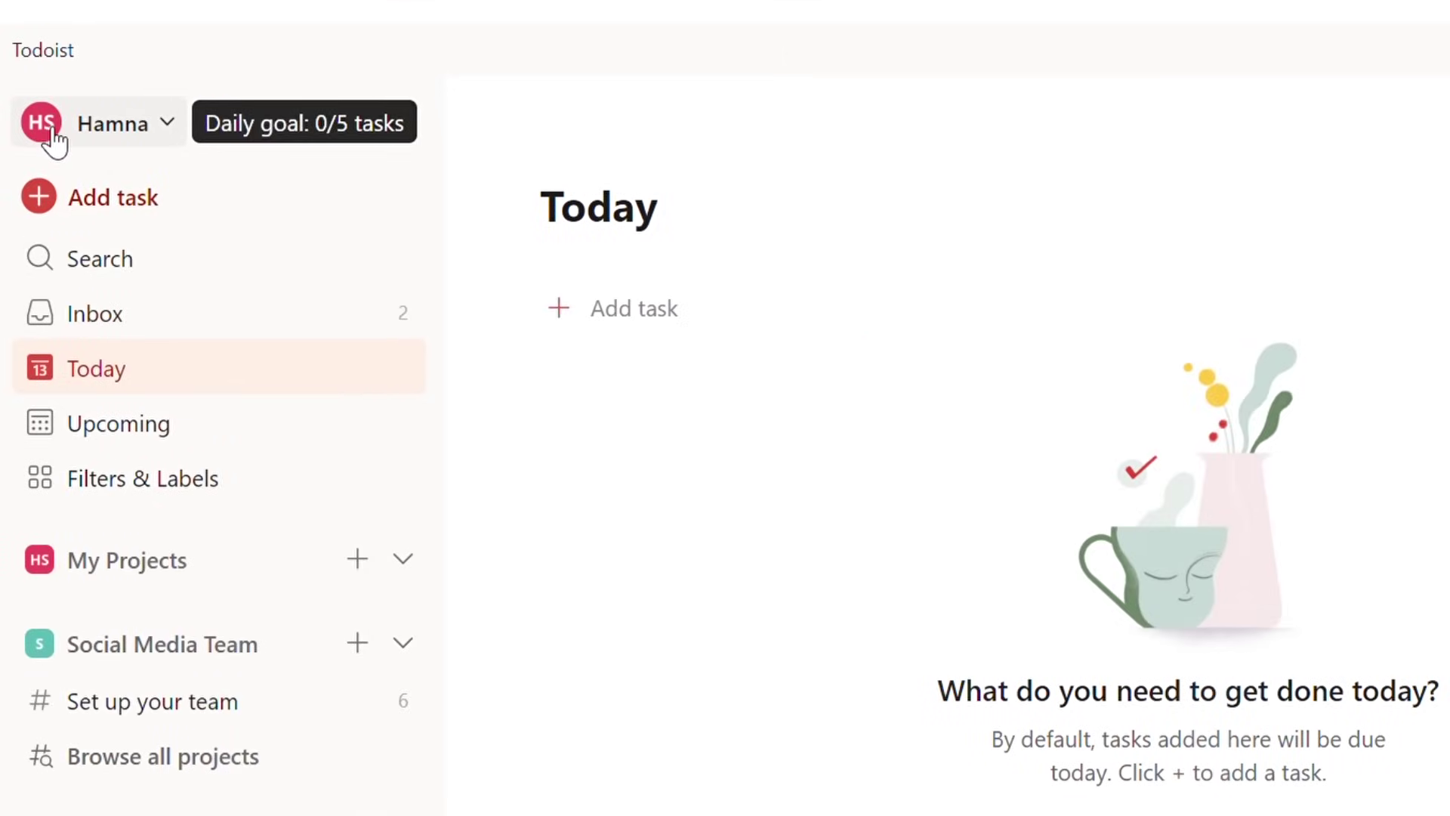
pyautogui.click(53, 134)
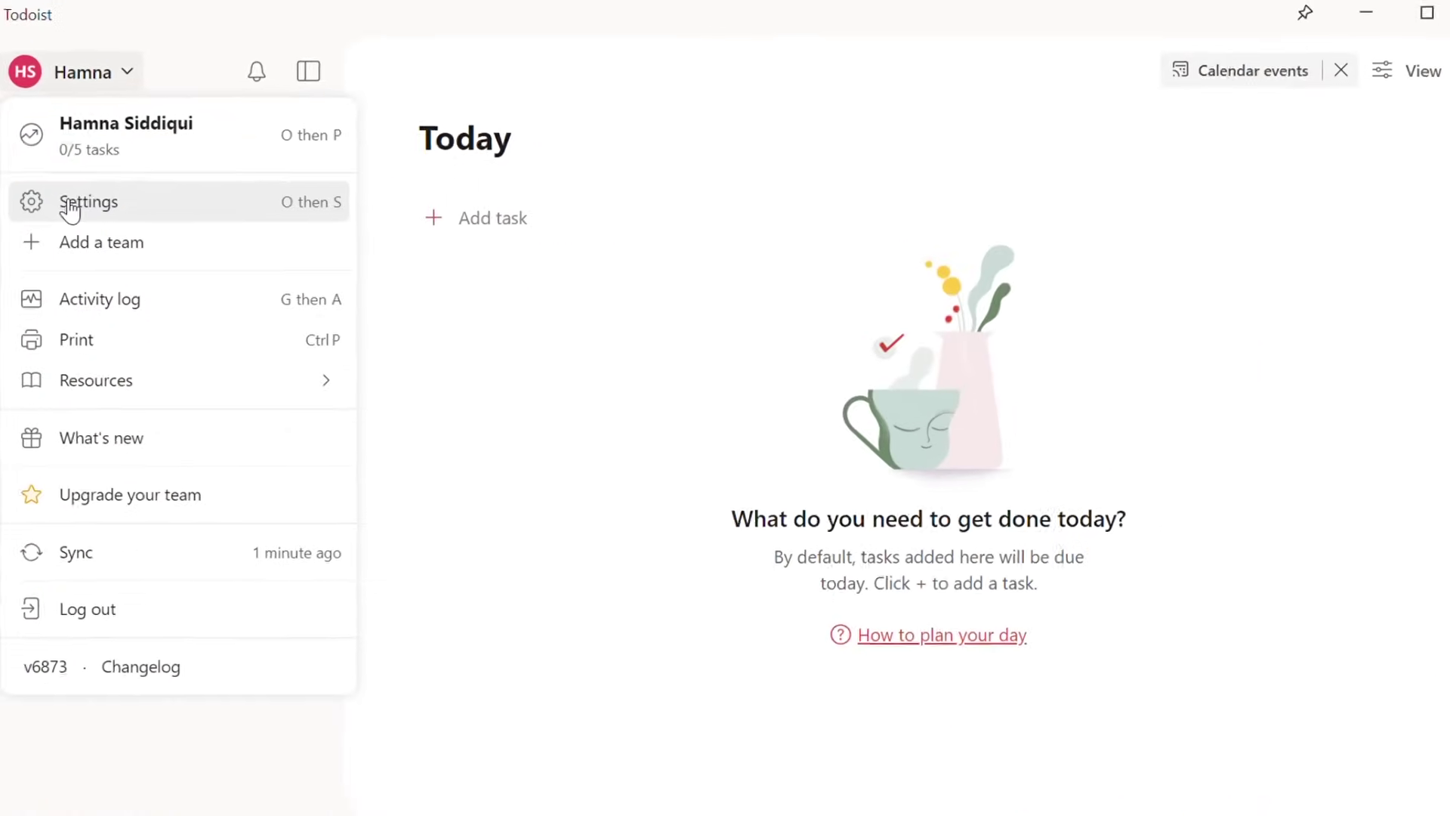
pyautogui.click(66, 198)
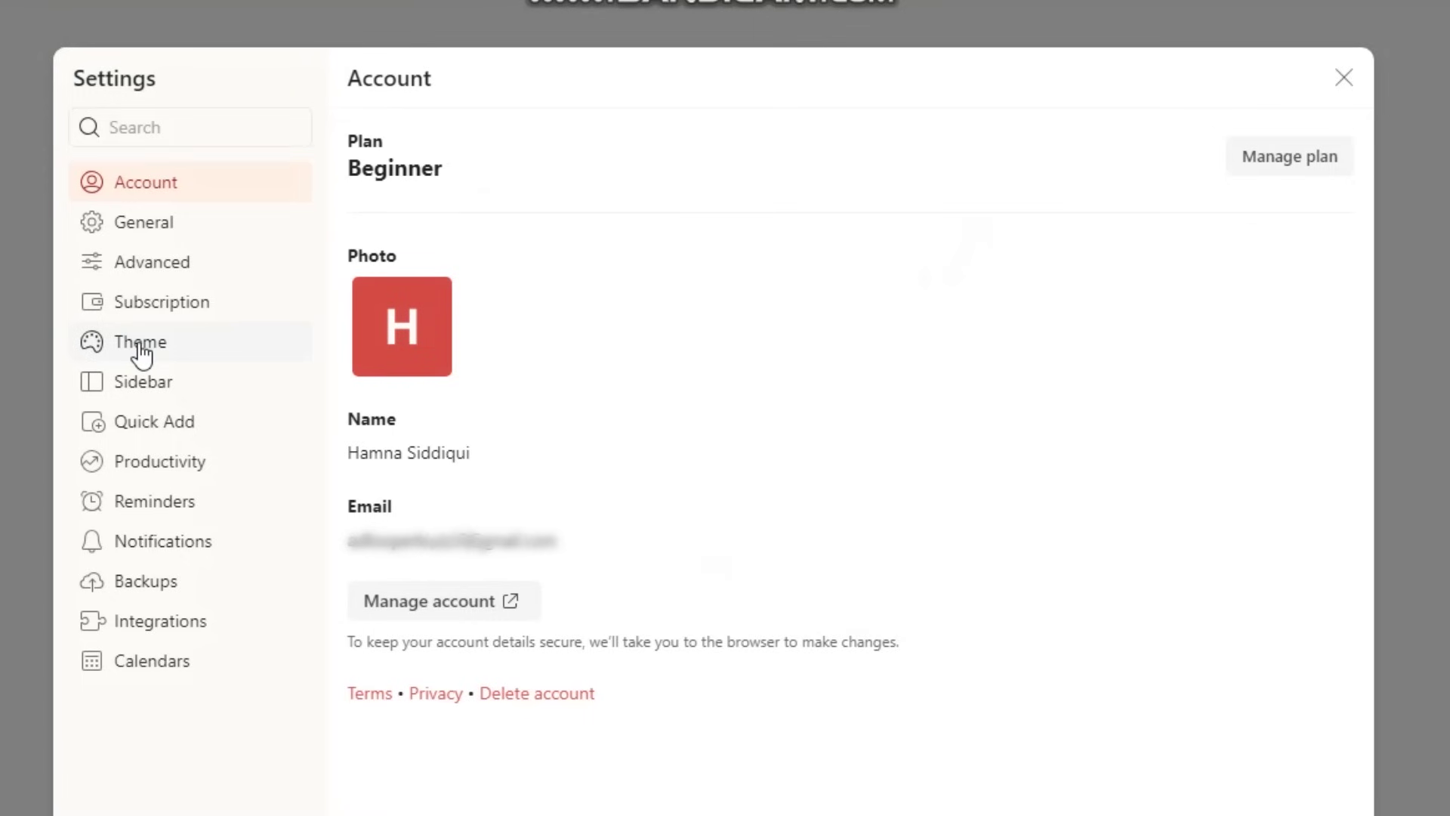
pyautogui.click(98, 348)
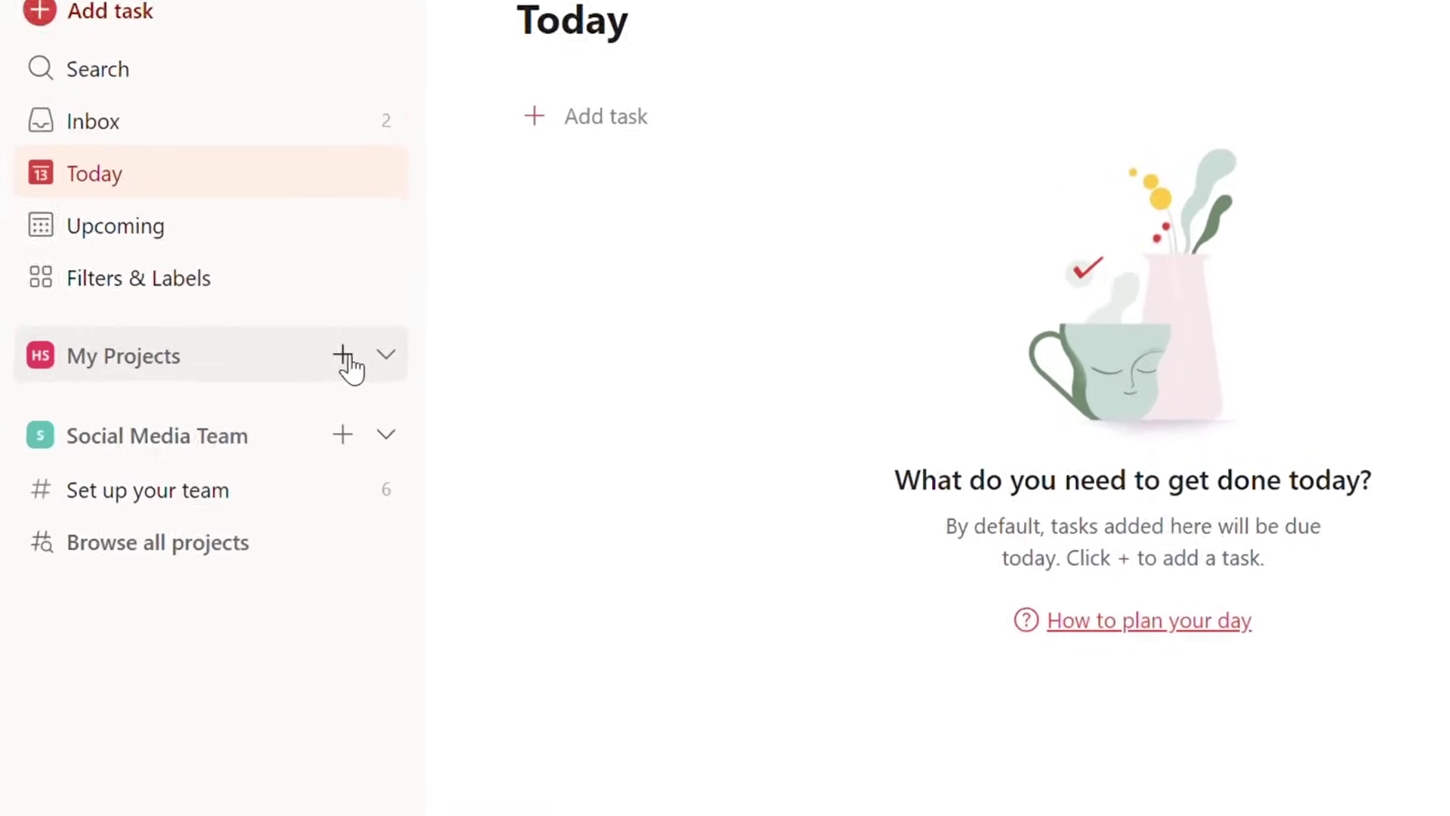
# Start a new project named Work, keeping Charcoal colour and the My Projects workspace
pyautogui.click(343, 354)
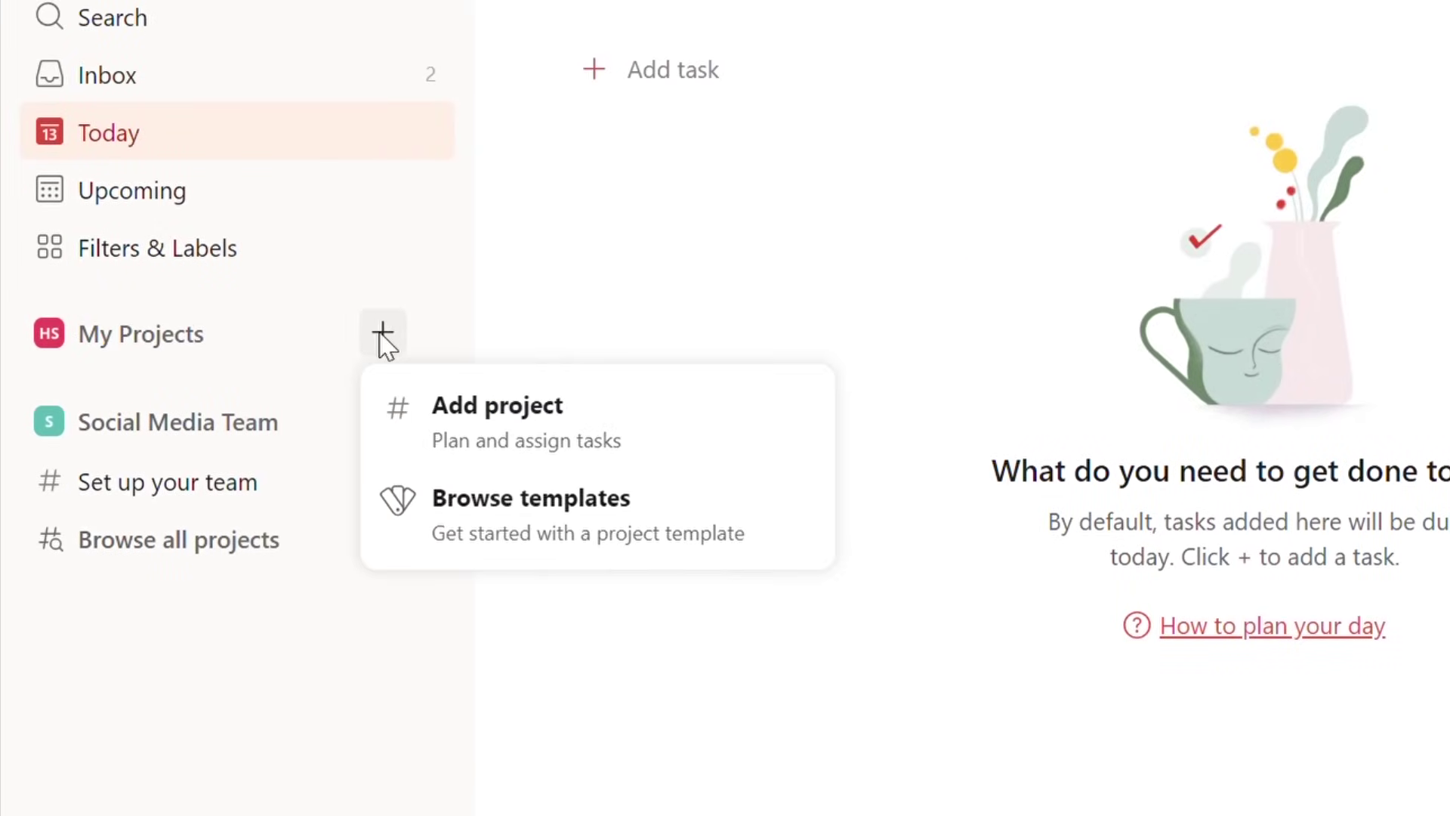
pyautogui.click(449, 442)
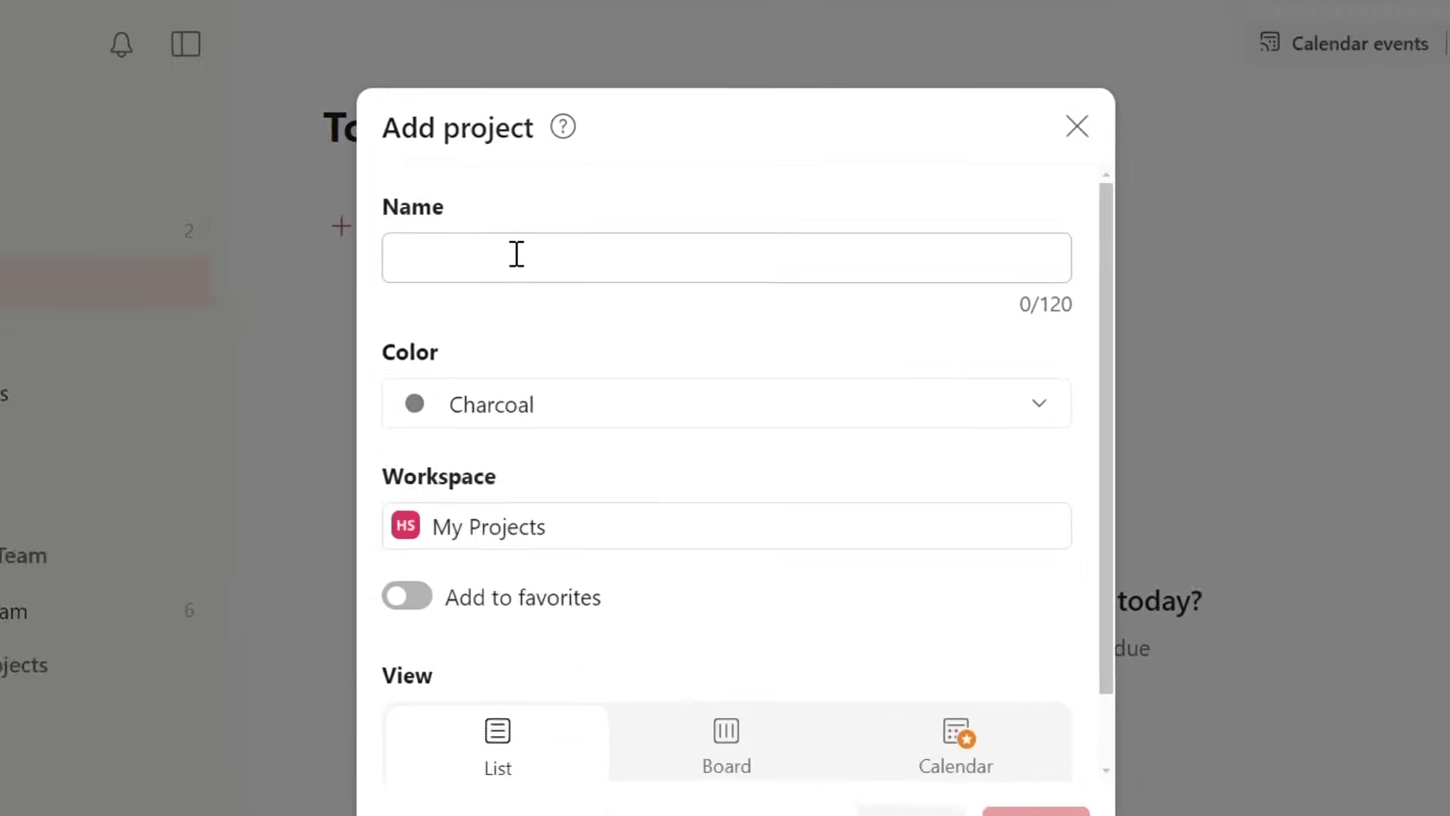
pyautogui.write('Wor')
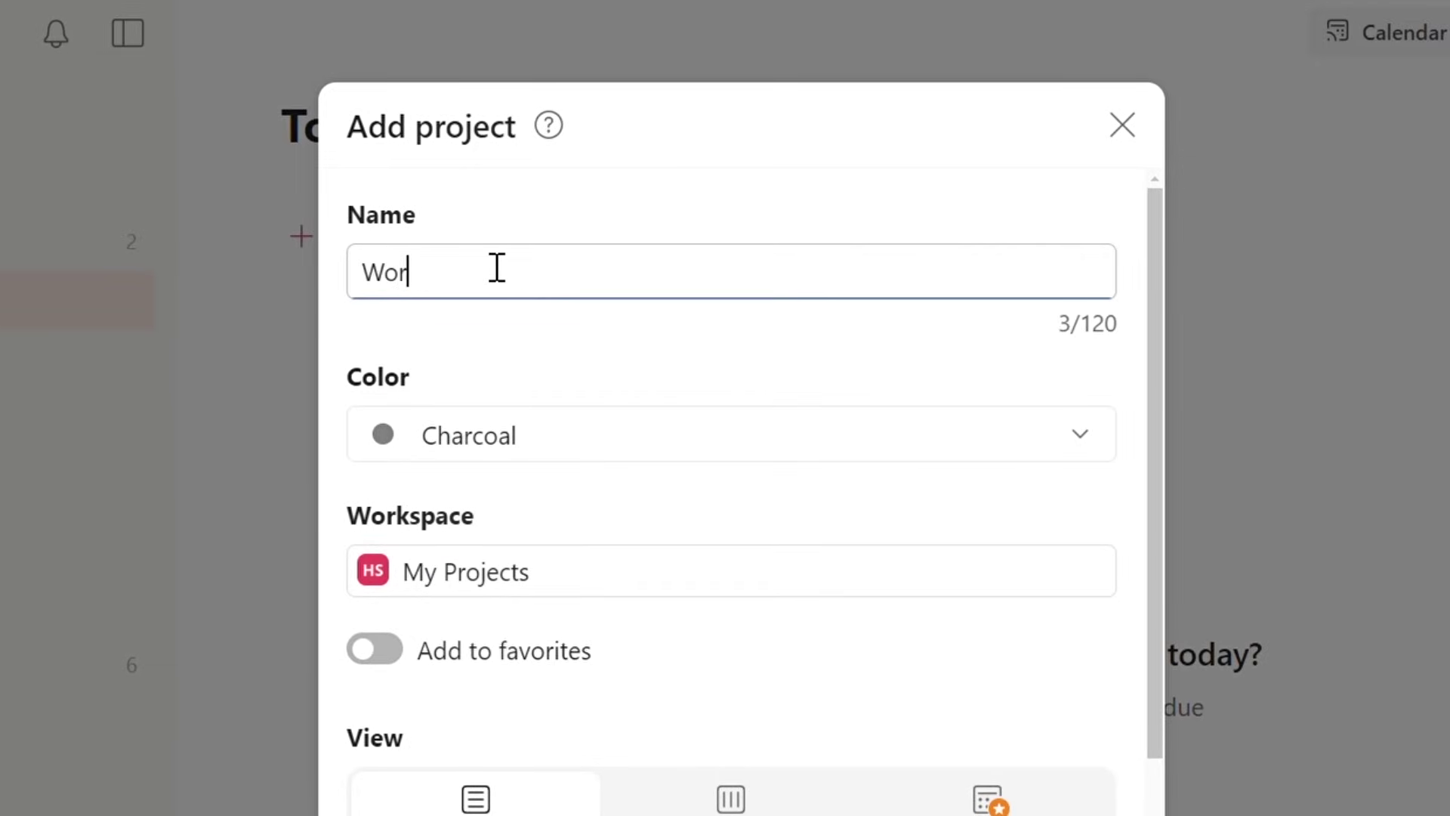
pyautogui.write('k')
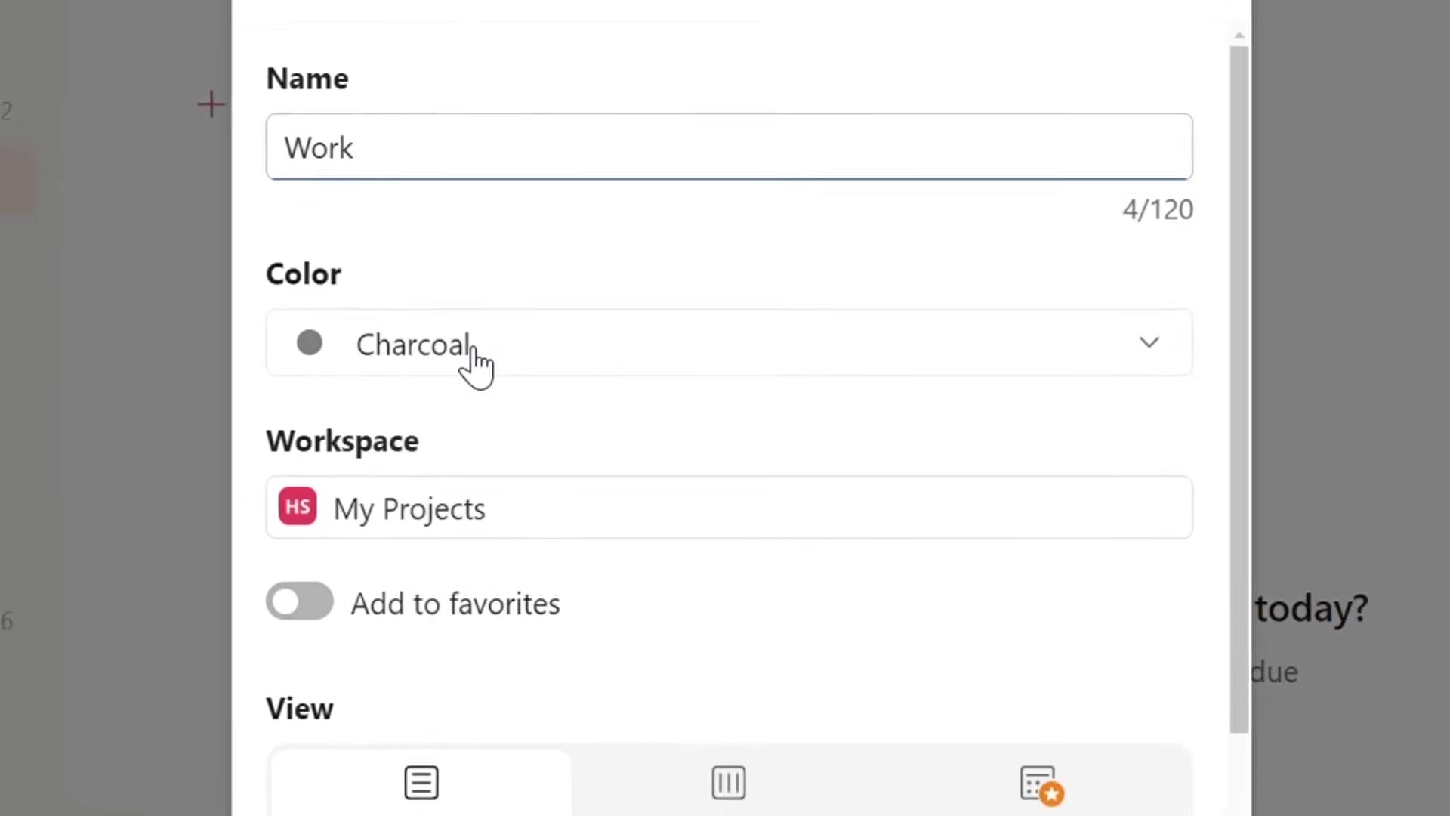
pyautogui.click(475, 362)
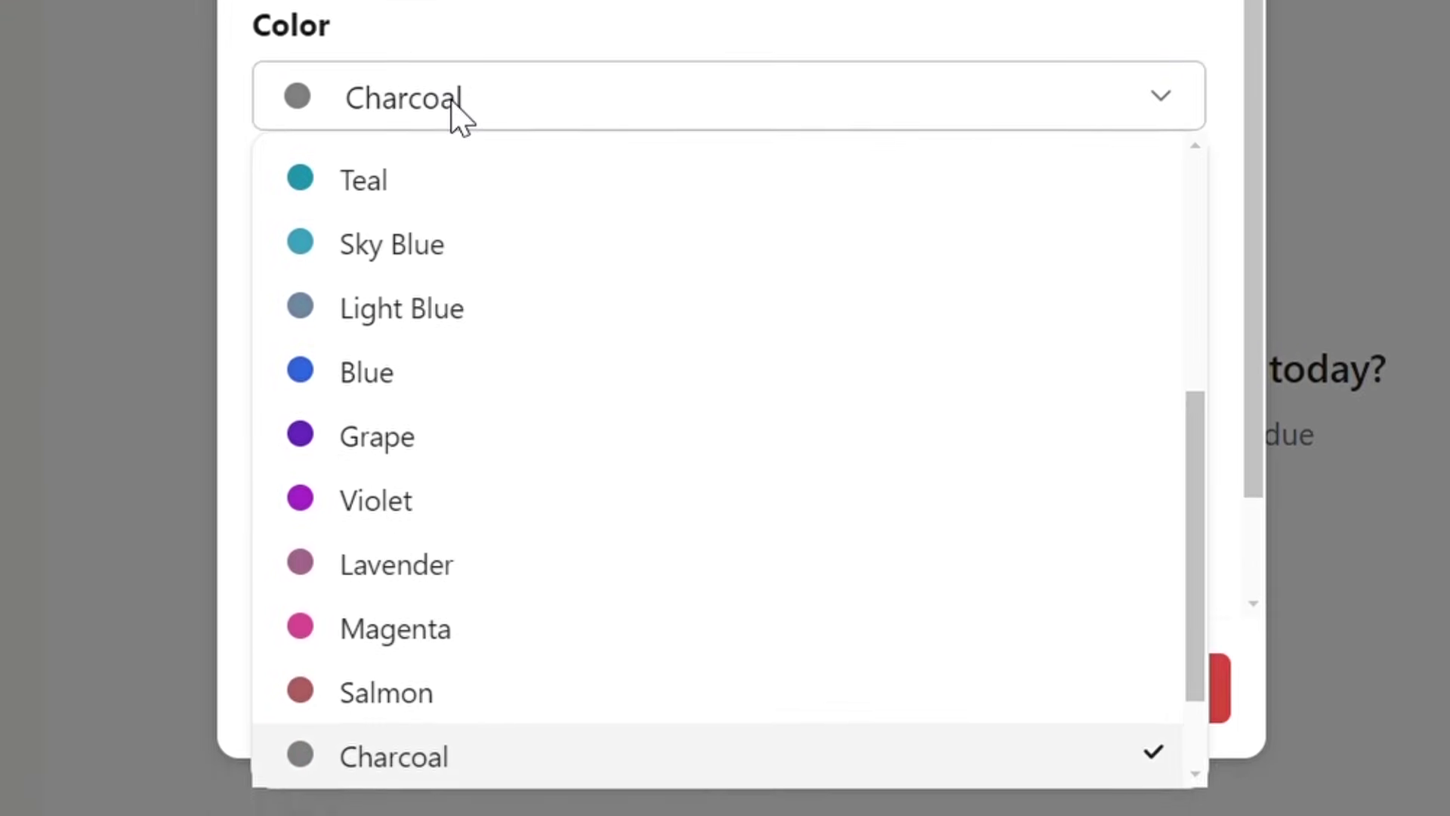
pyautogui.click(475, 363)
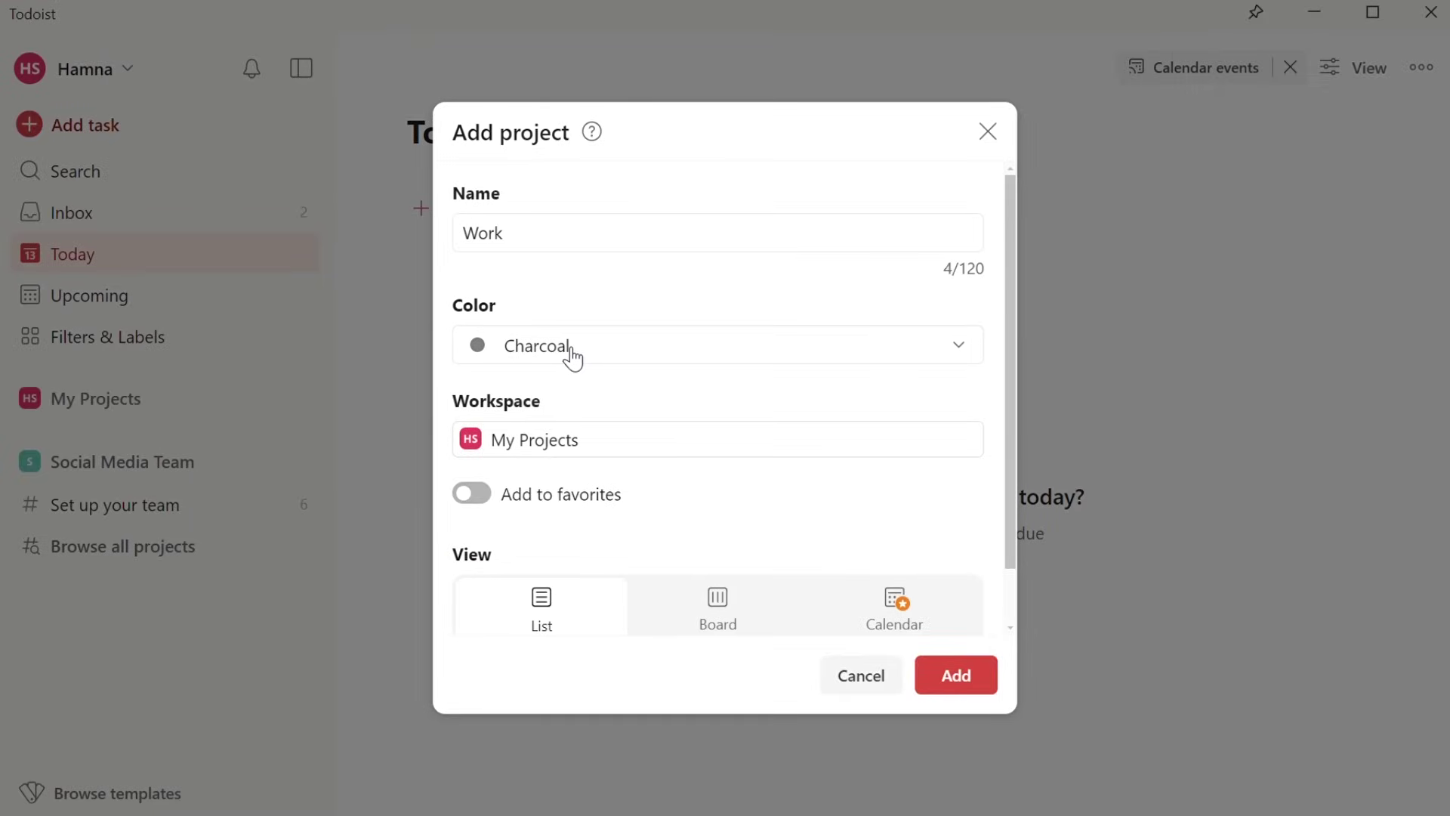
pyautogui.click(531, 438)
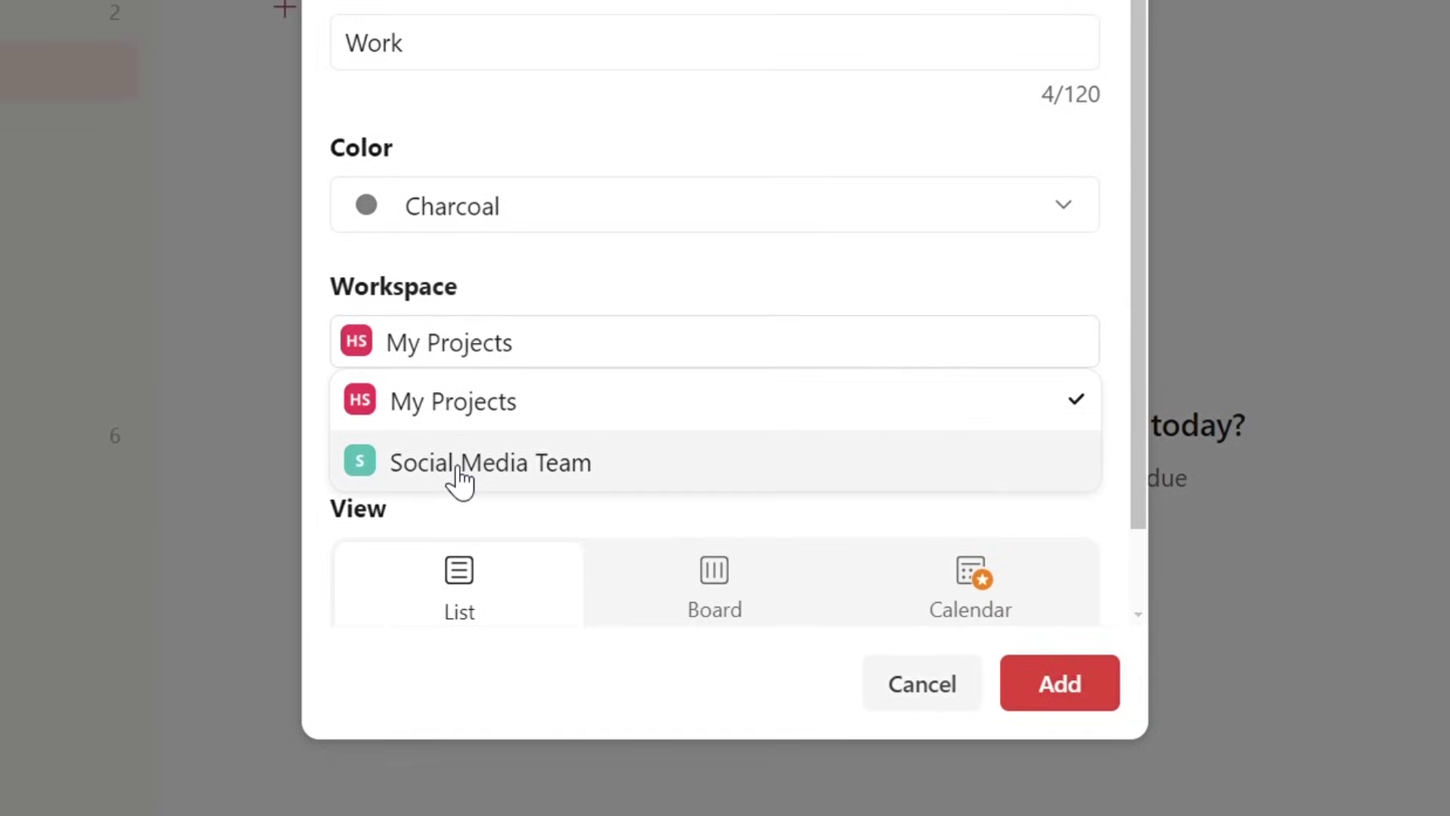
pyautogui.click(452, 357)
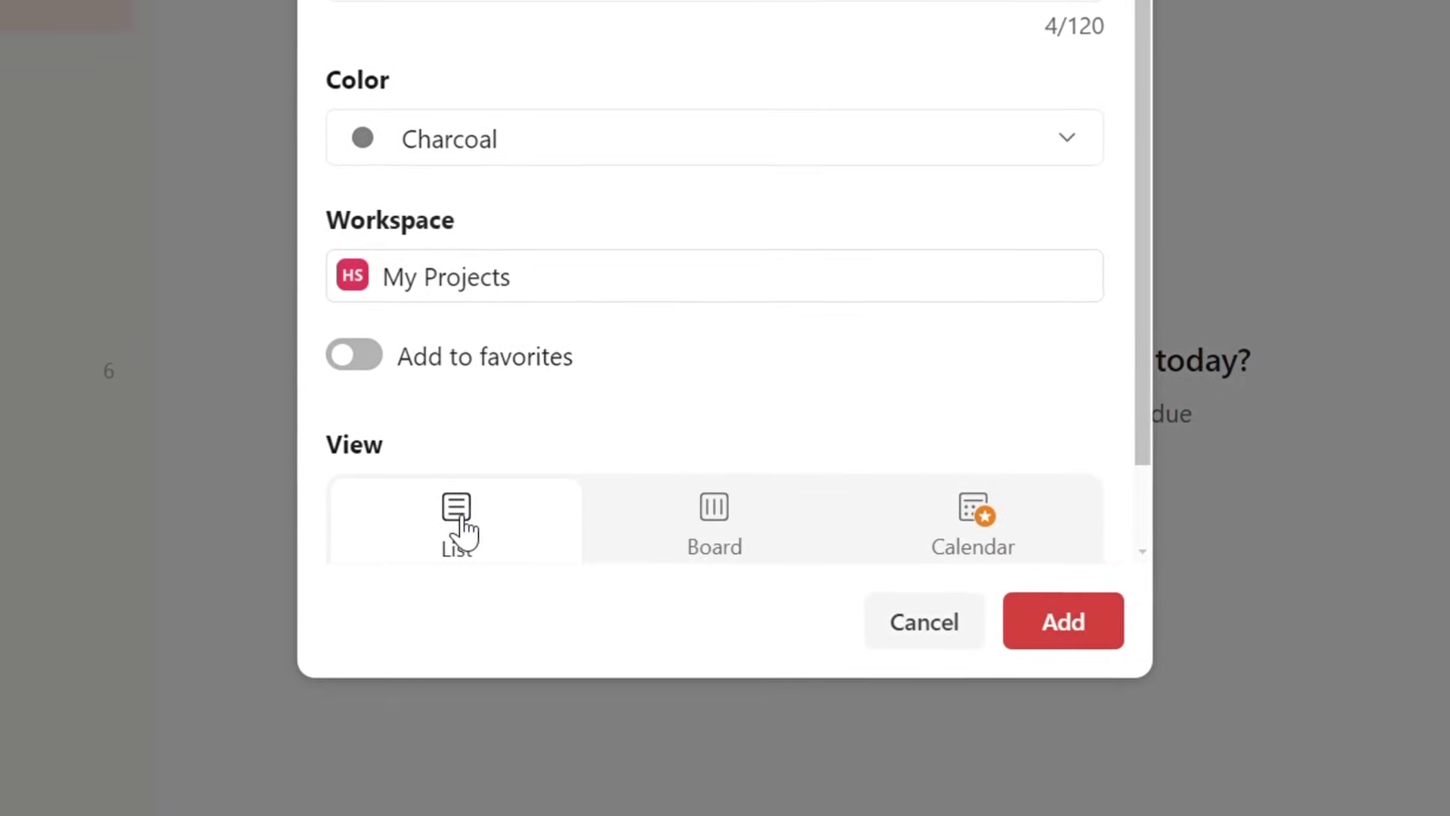
# Give the Work project the Board layout and create it
pyautogui.scroll(-2, 1146, 512)
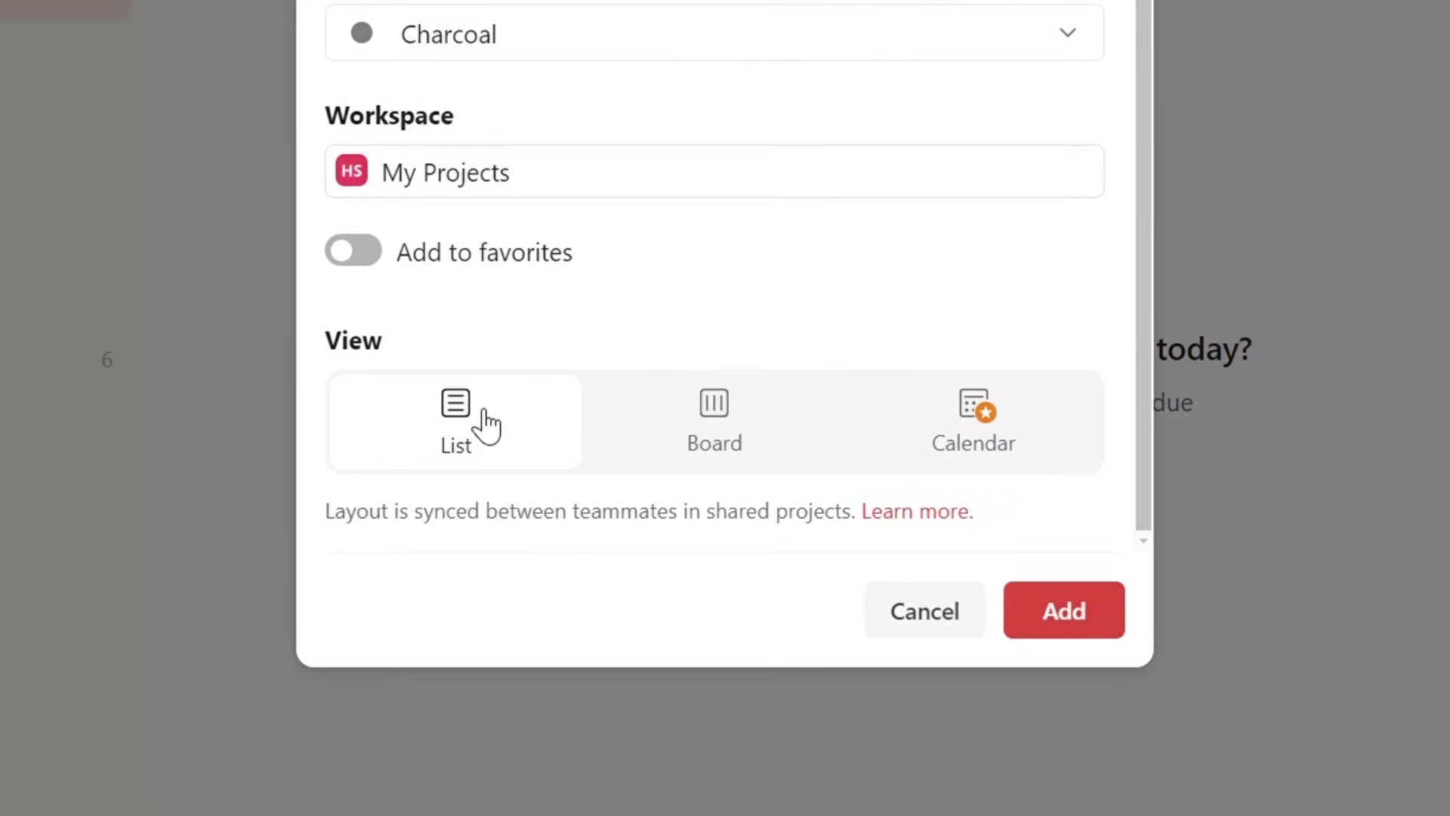
pyautogui.click(661, 437)
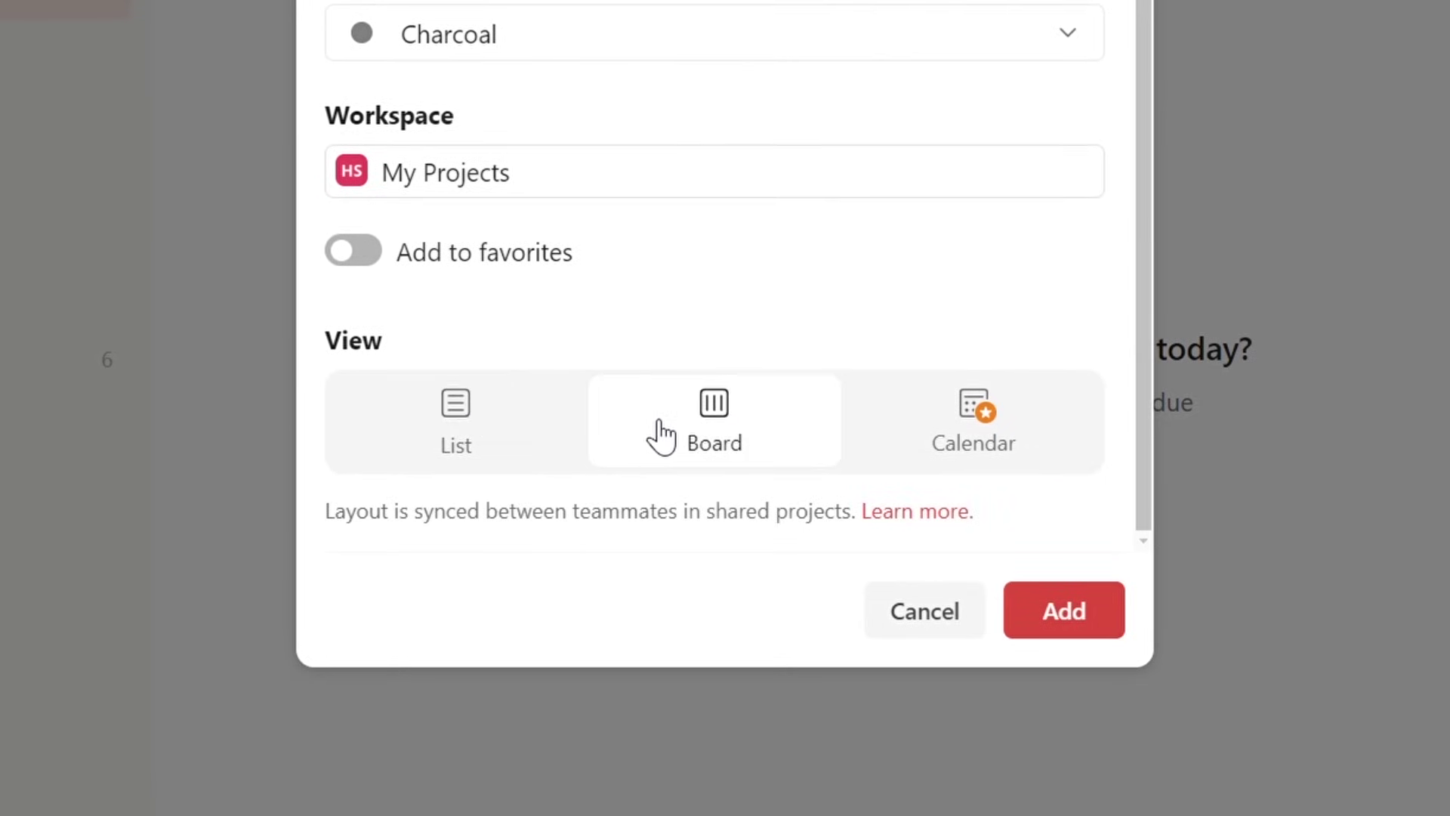
pyautogui.click(531, 461)
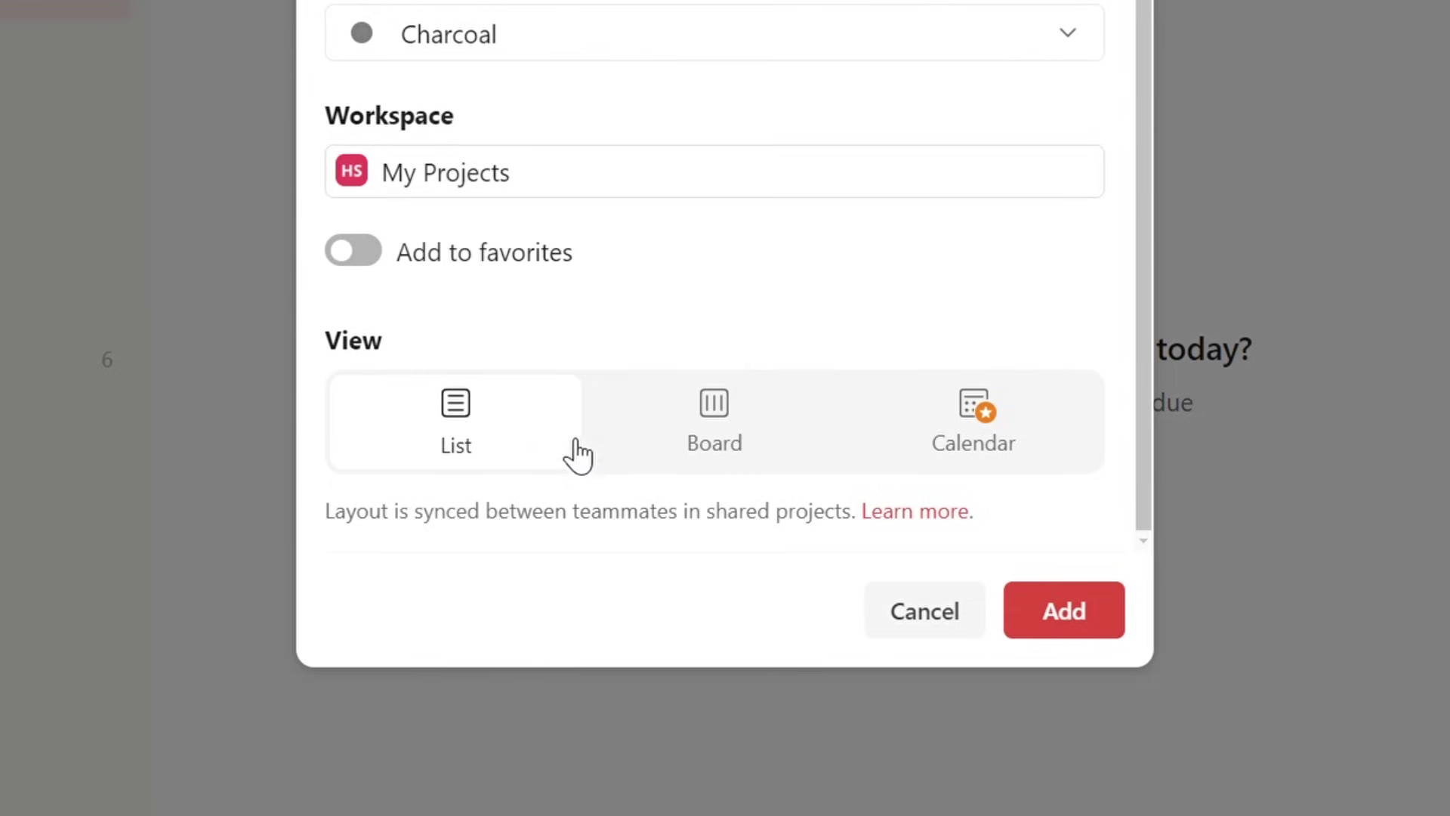
pyautogui.click(690, 444)
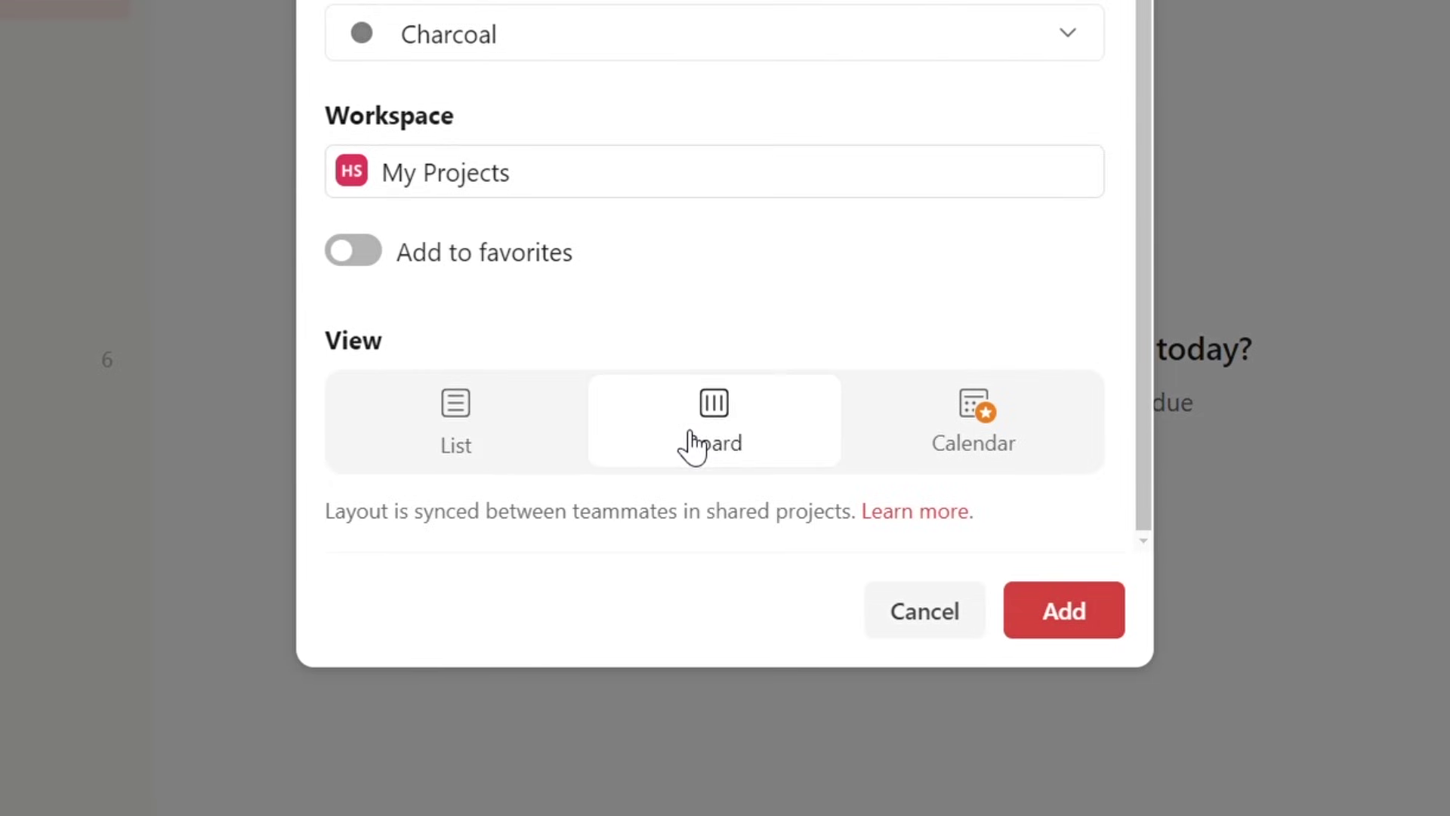
pyautogui.click(1049, 613)
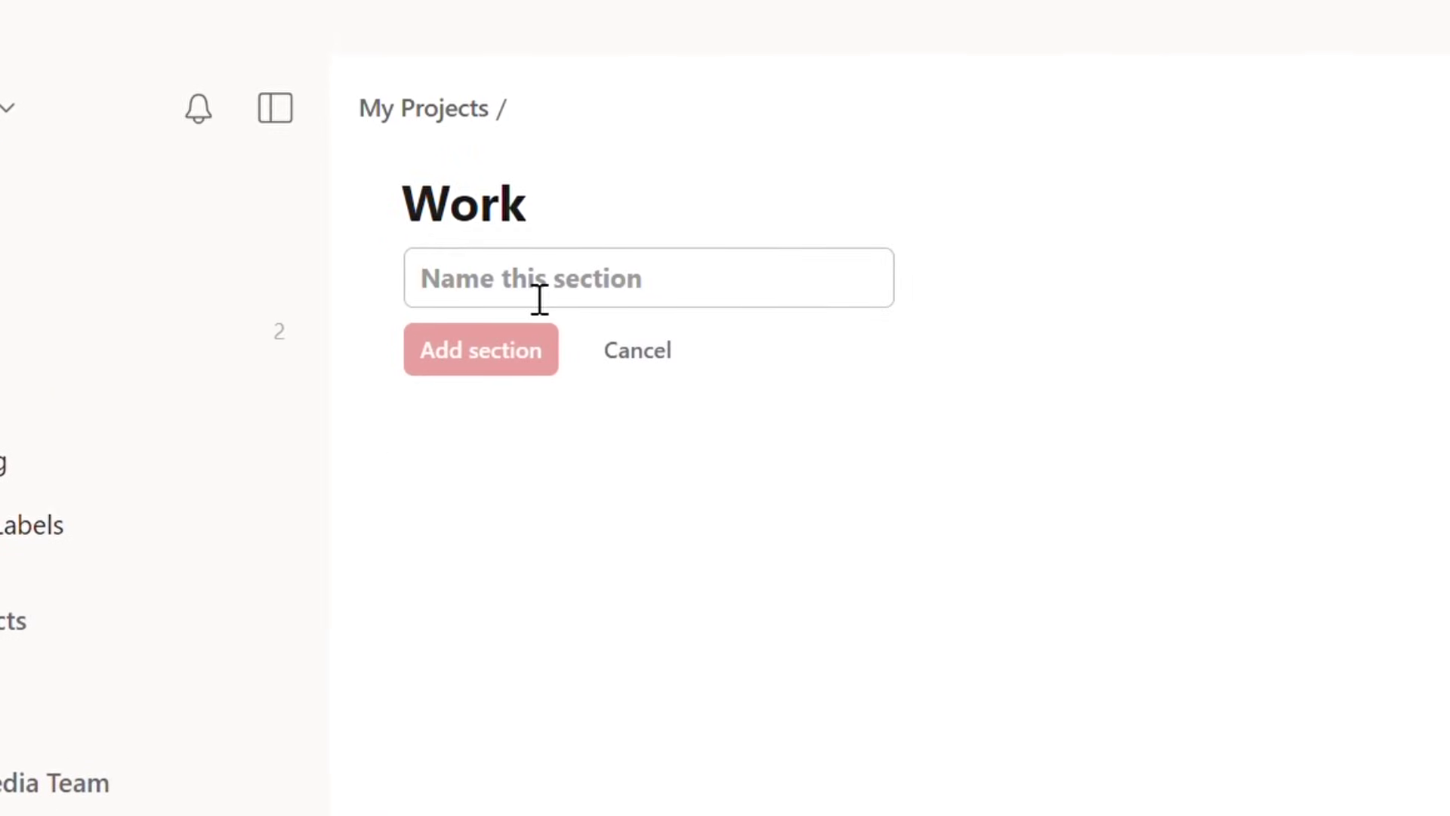
# Add Meeting, Presentation and Report Submission sections to the Work board
pyautogui.write('Meeting')
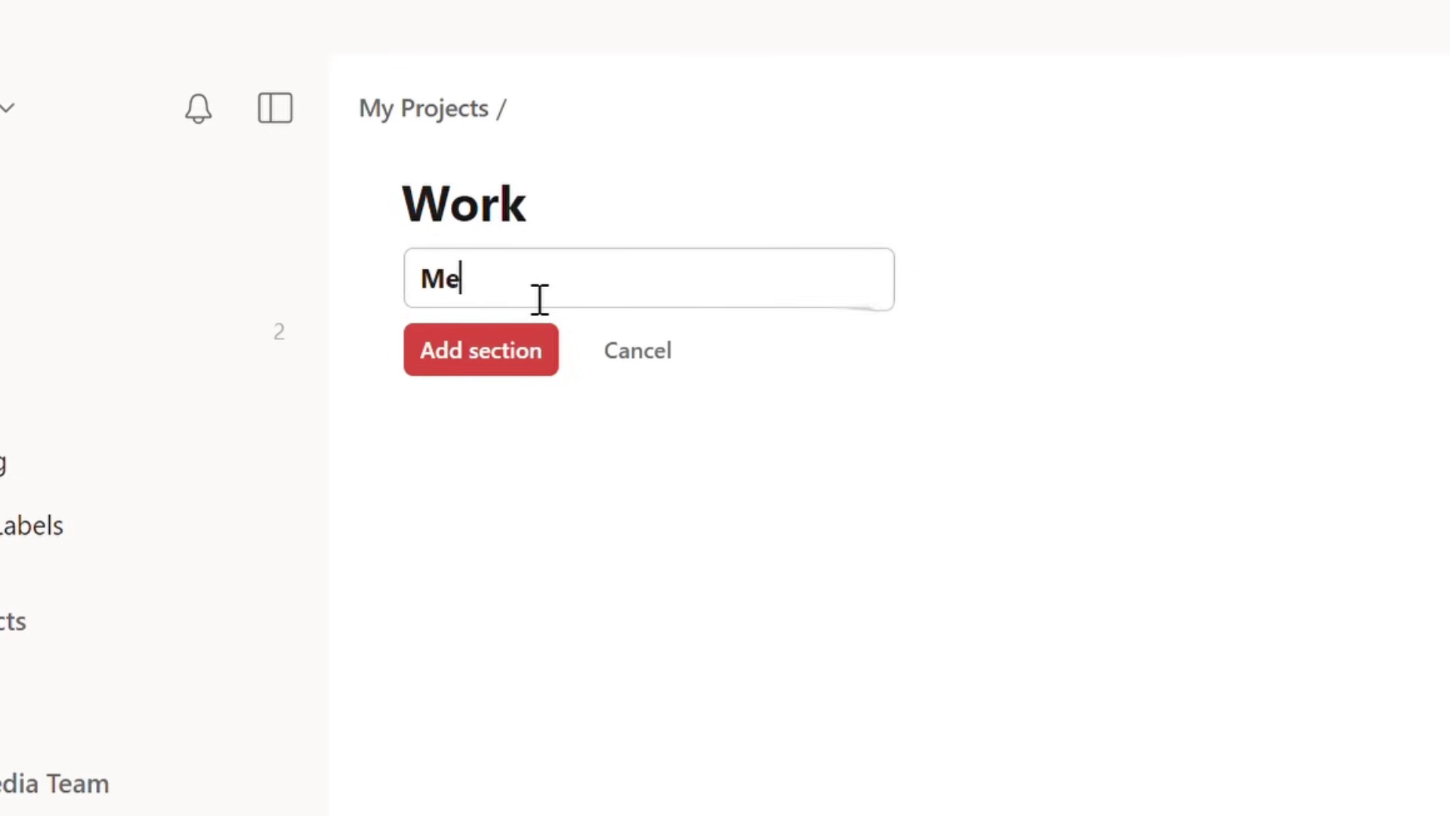
pyautogui.click(519, 351)
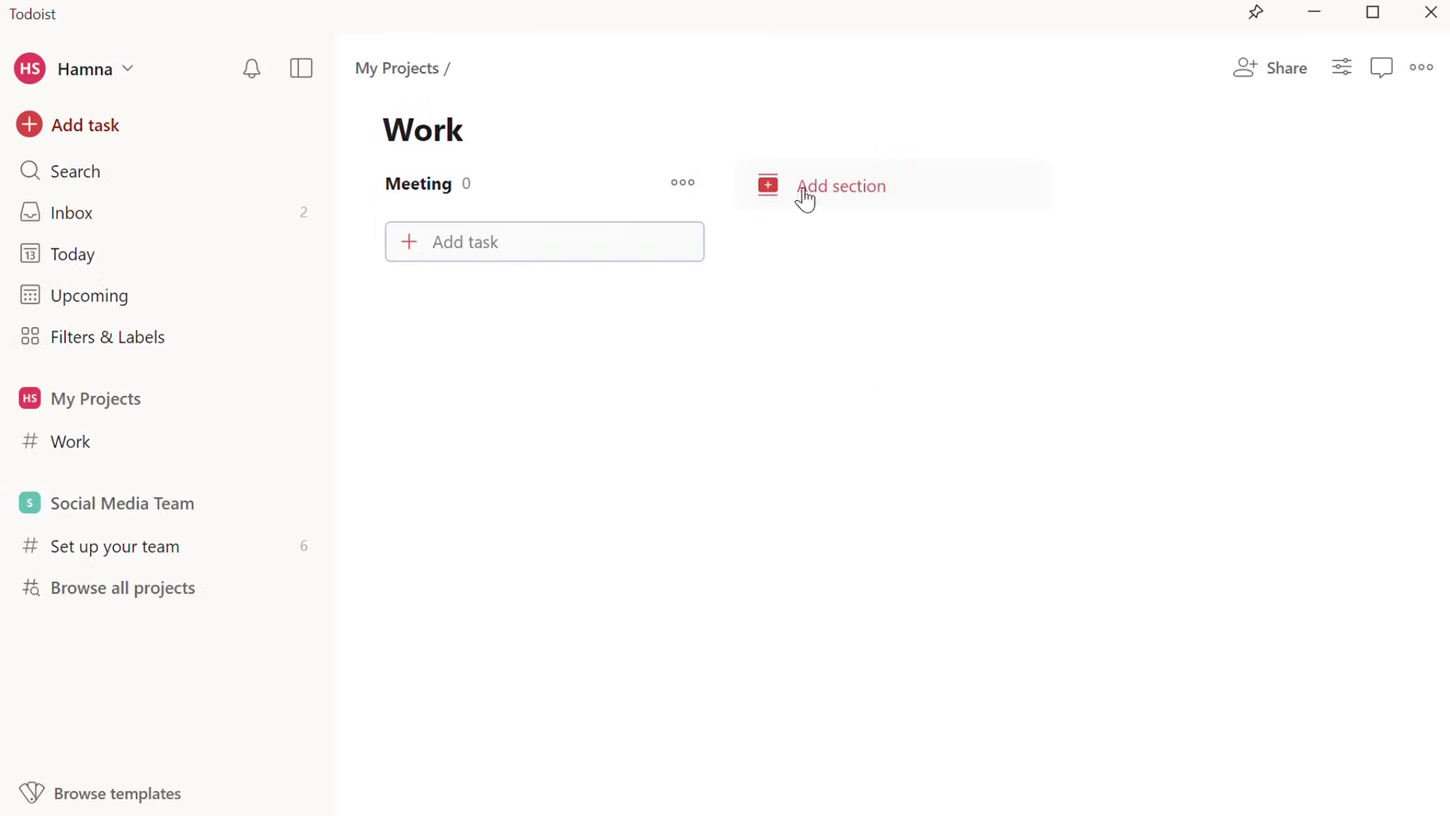
pyautogui.click(830, 191)
pyautogui.write('Pr')
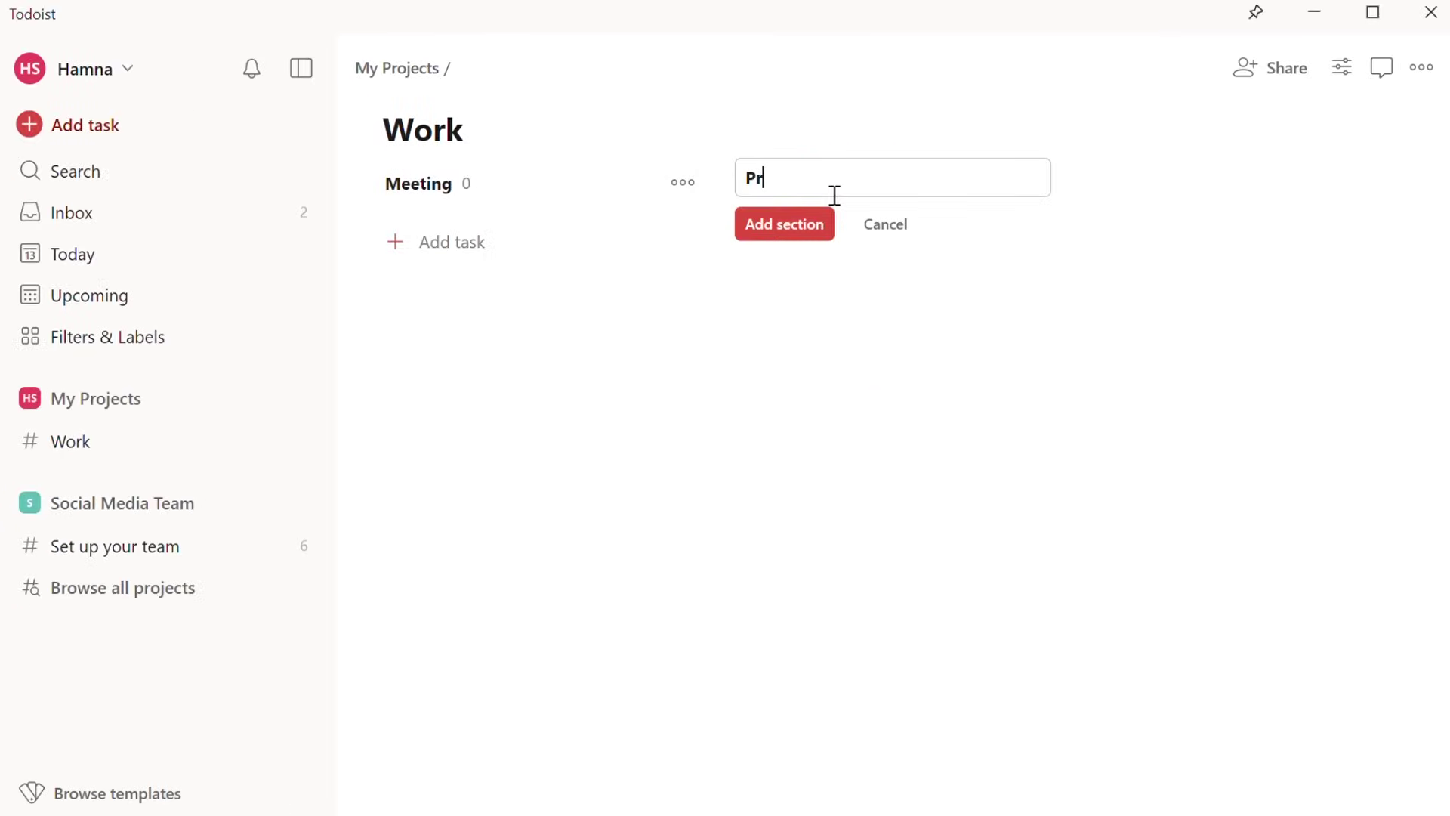
pyautogui.write('esentation')
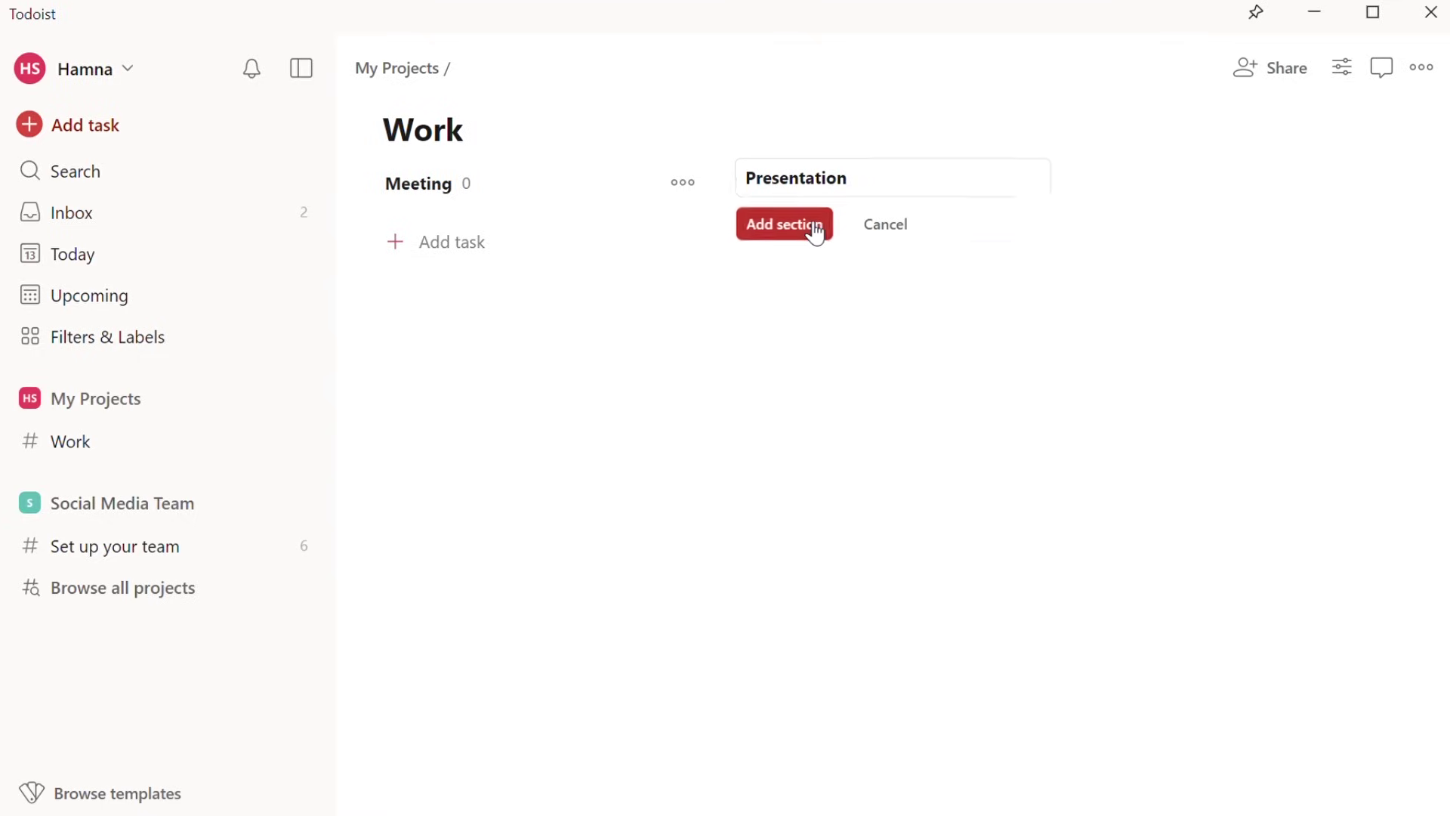
pyautogui.click(813, 230)
pyautogui.click(1159, 195)
pyautogui.write('Su')
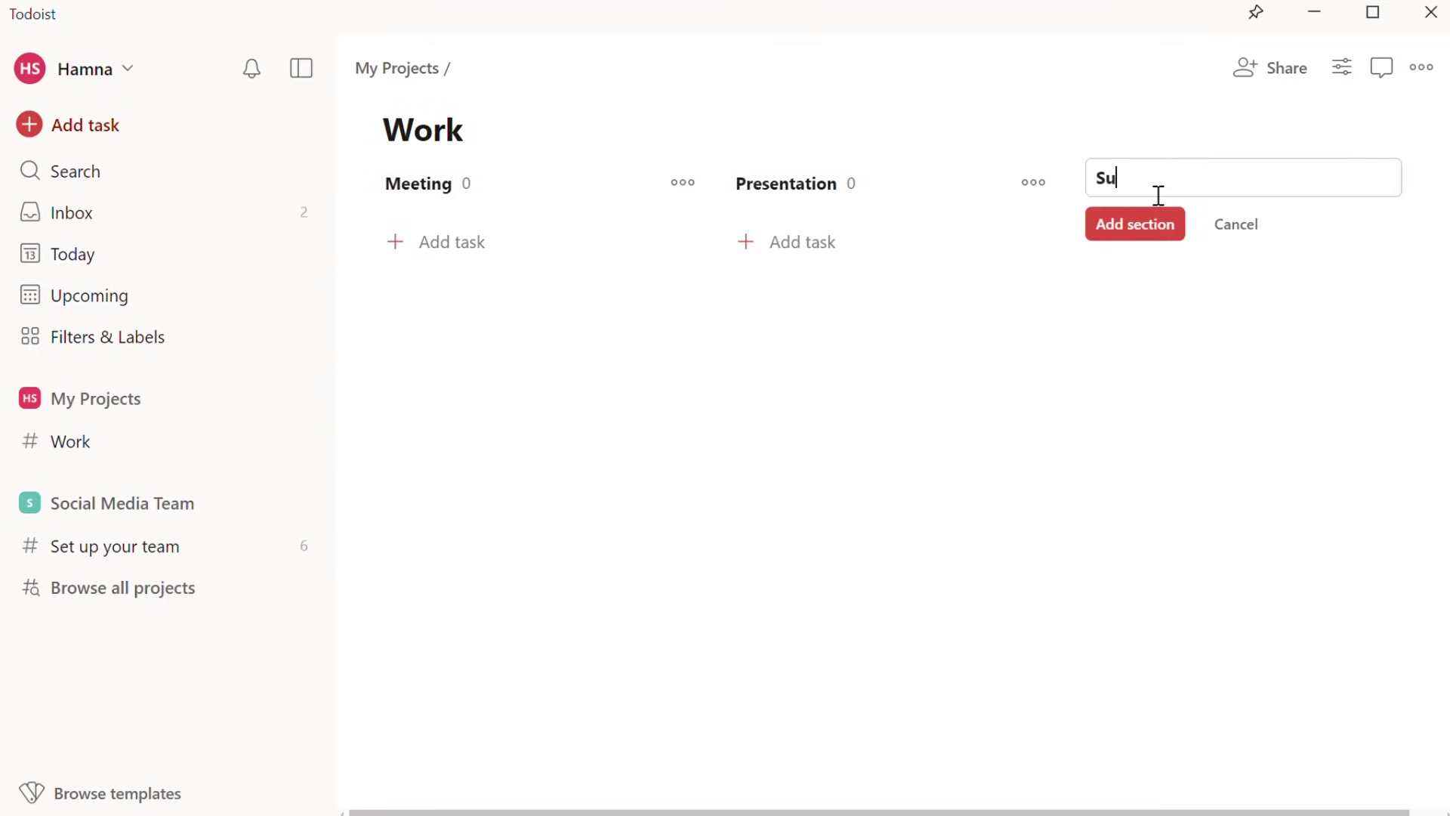
pyautogui.write('b')
pyautogui.press('BackSpace')
pyautogui.press('BackSpace')
pyautogui.press('BackSpace')
pyautogui.write('Rep')
pyautogui.click(1141, 226)
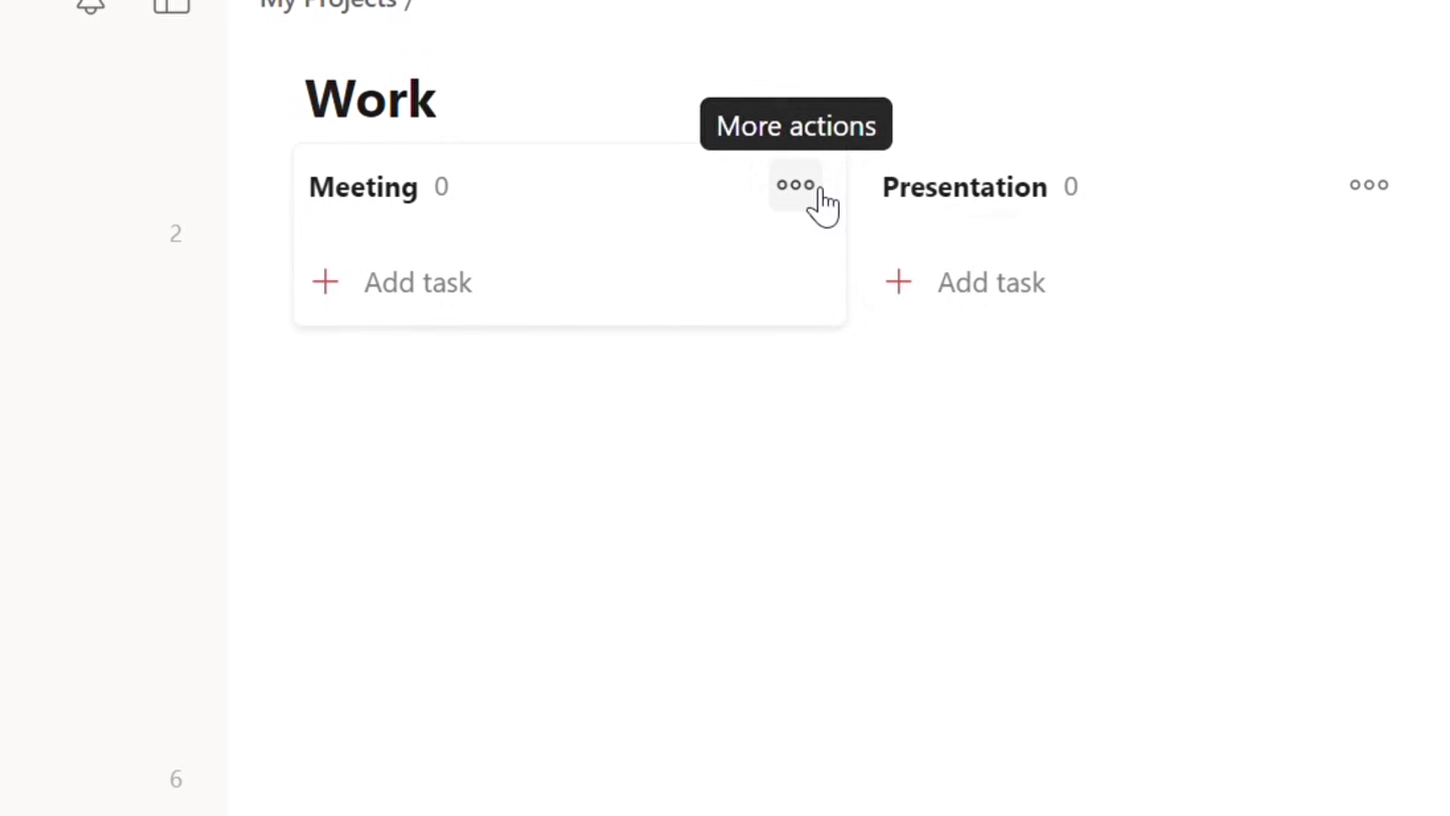
pyautogui.click(820, 194)
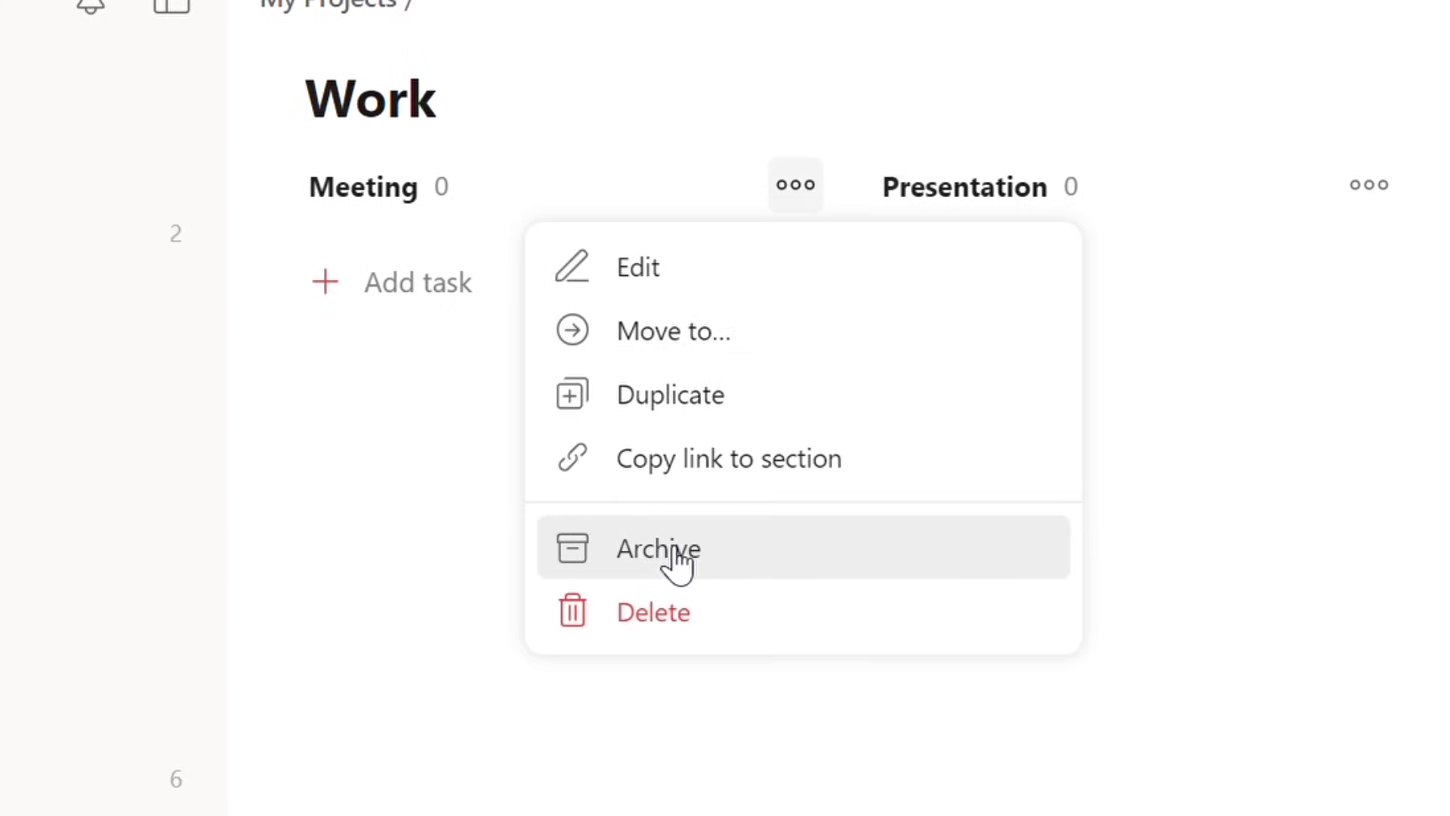
pyautogui.click(793, 185)
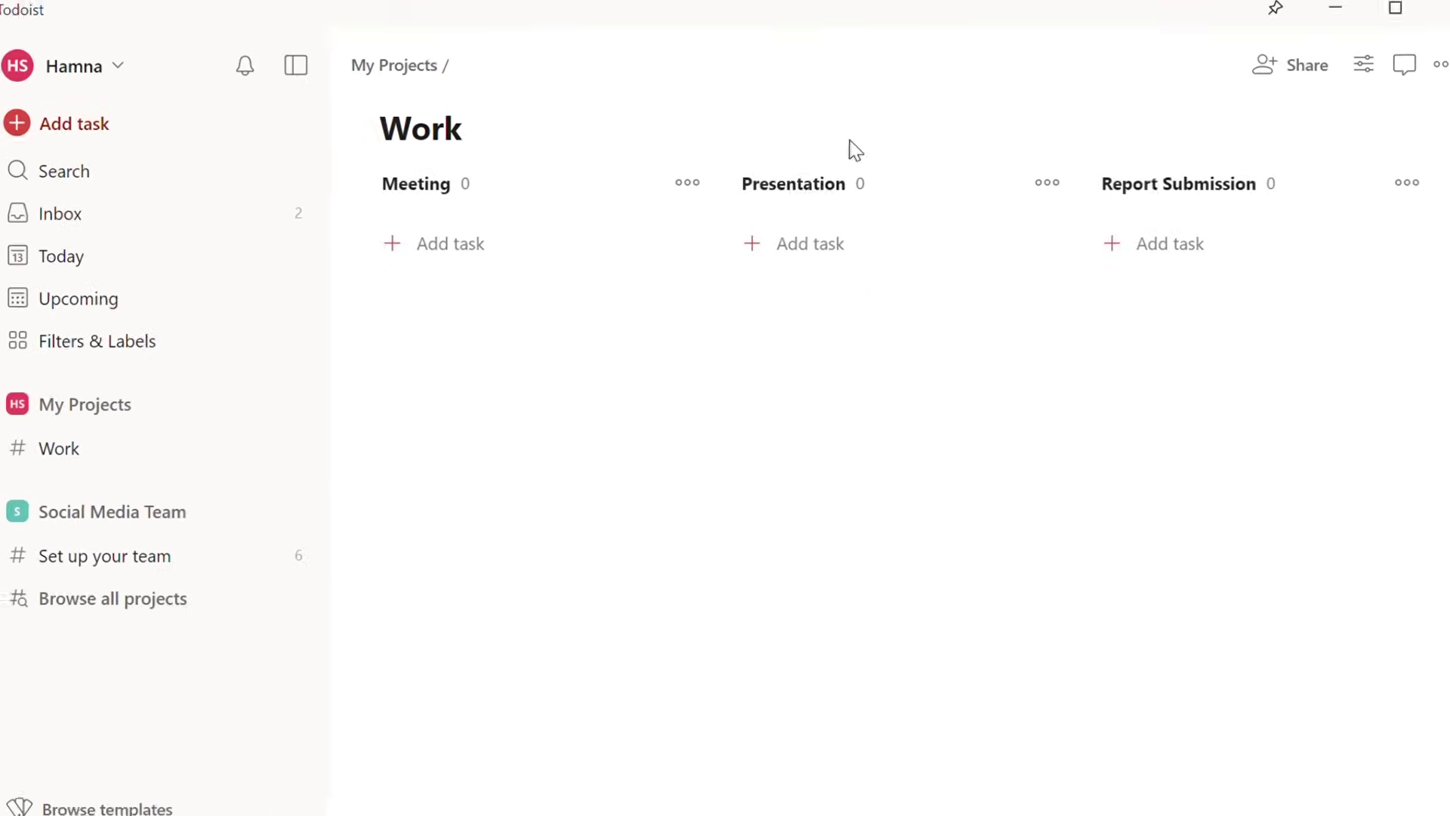
pyautogui.click(1278, 75)
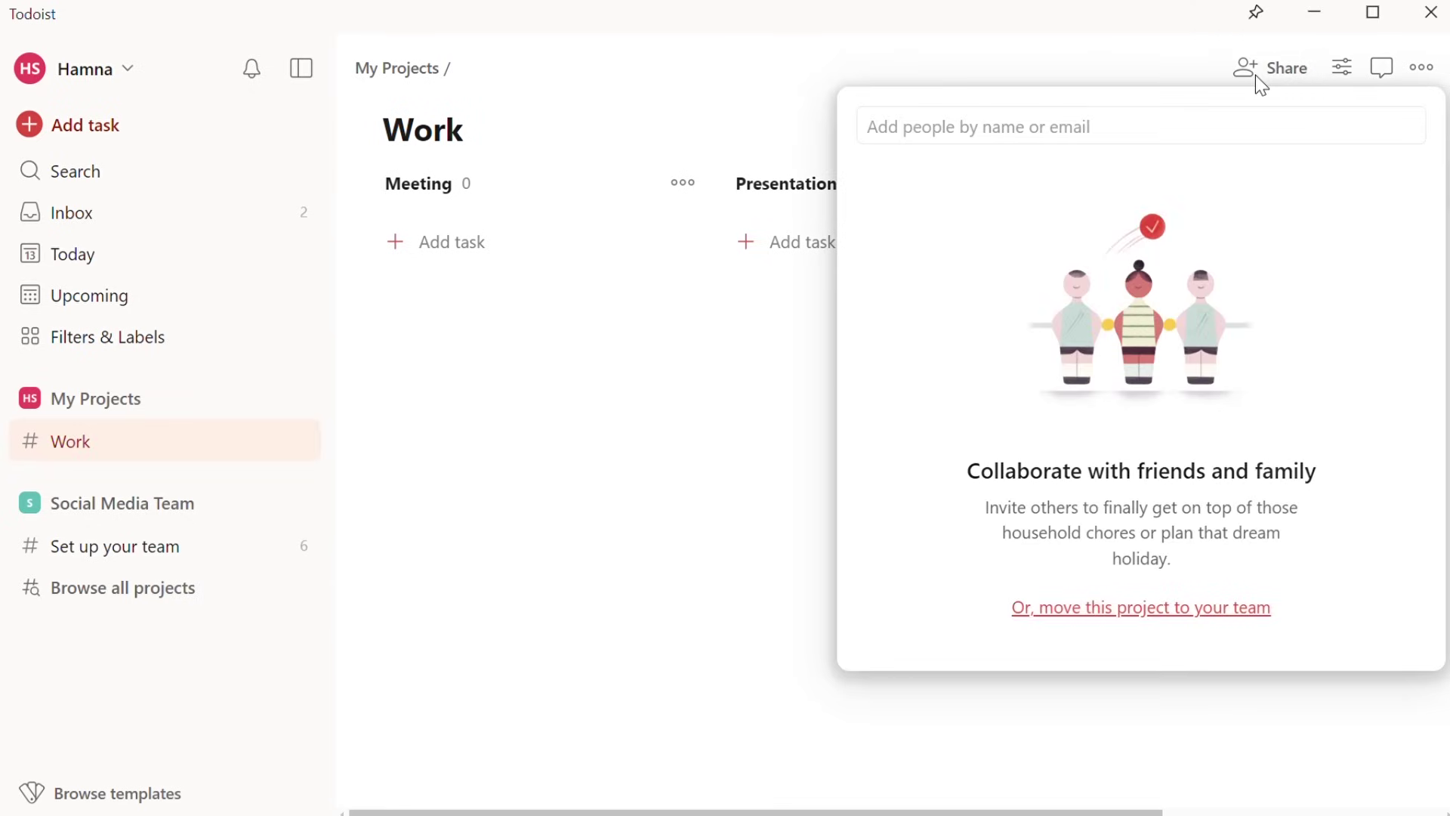
pyautogui.click(957, 144)
pyautogui.write('Adlooper')
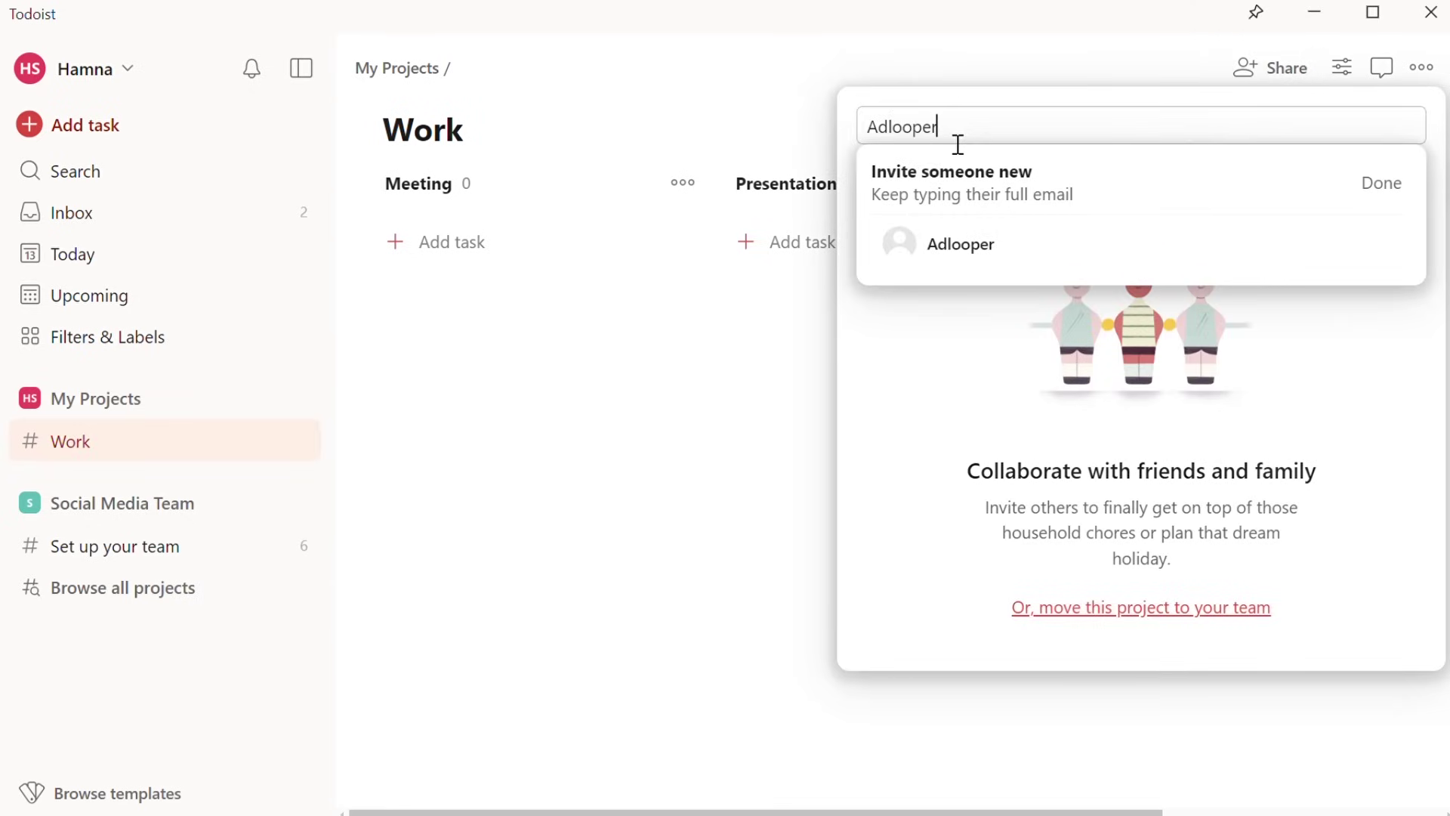
pyautogui.click(834, 242)
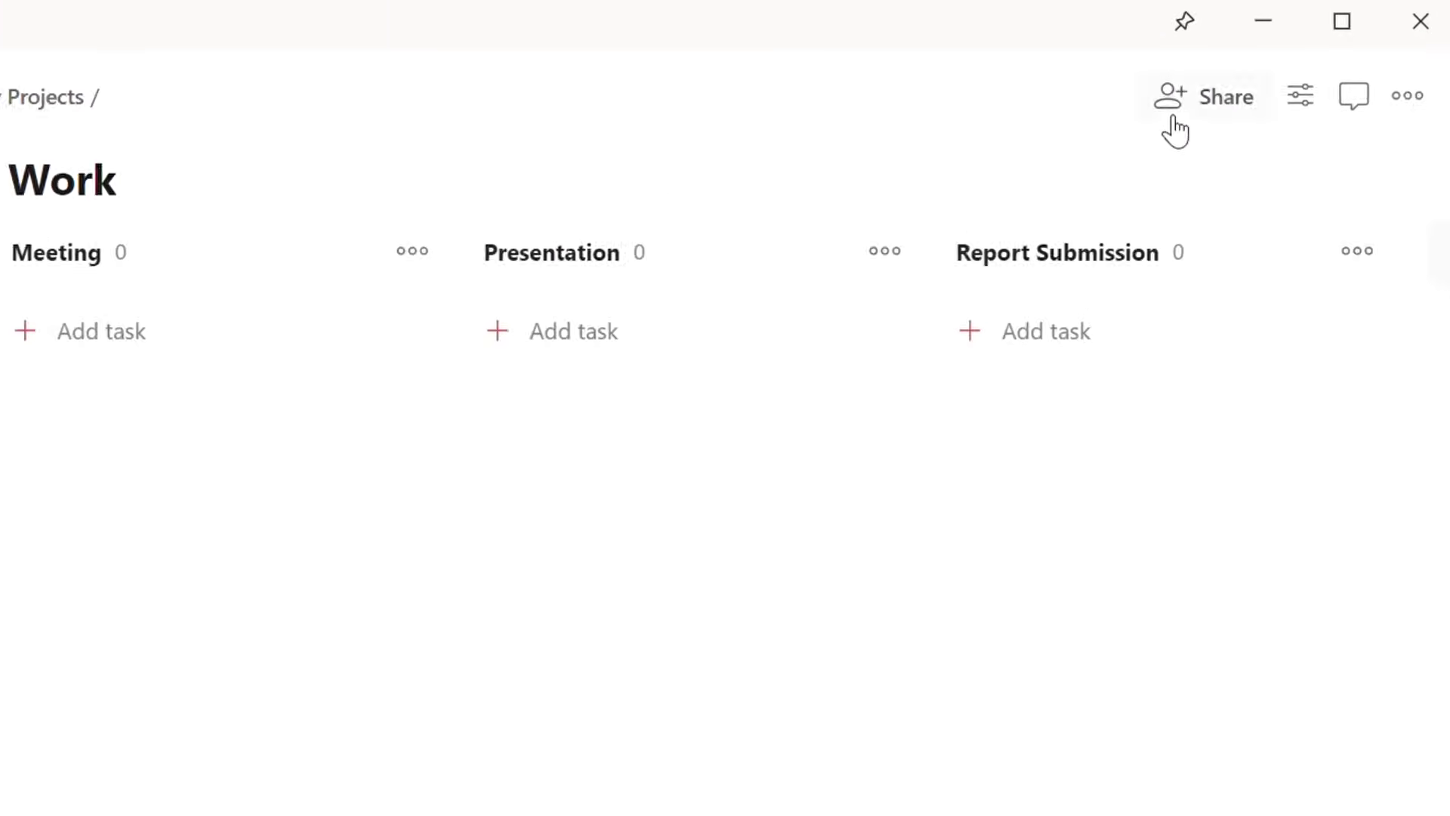
# Switch the Work project to List layout, leaving sorting at Manual
pyautogui.click(1312, 115)
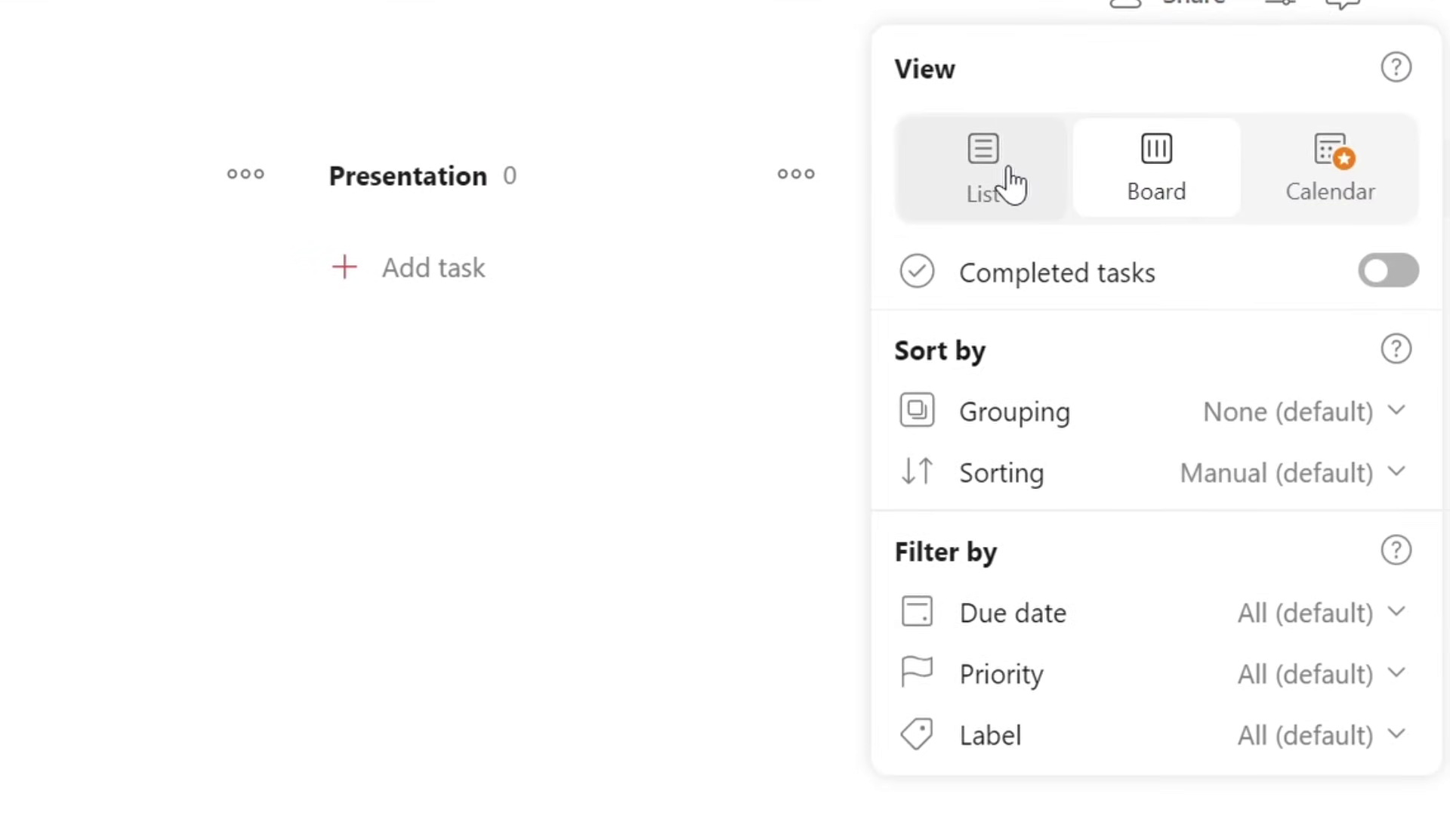
pyautogui.click(1010, 185)
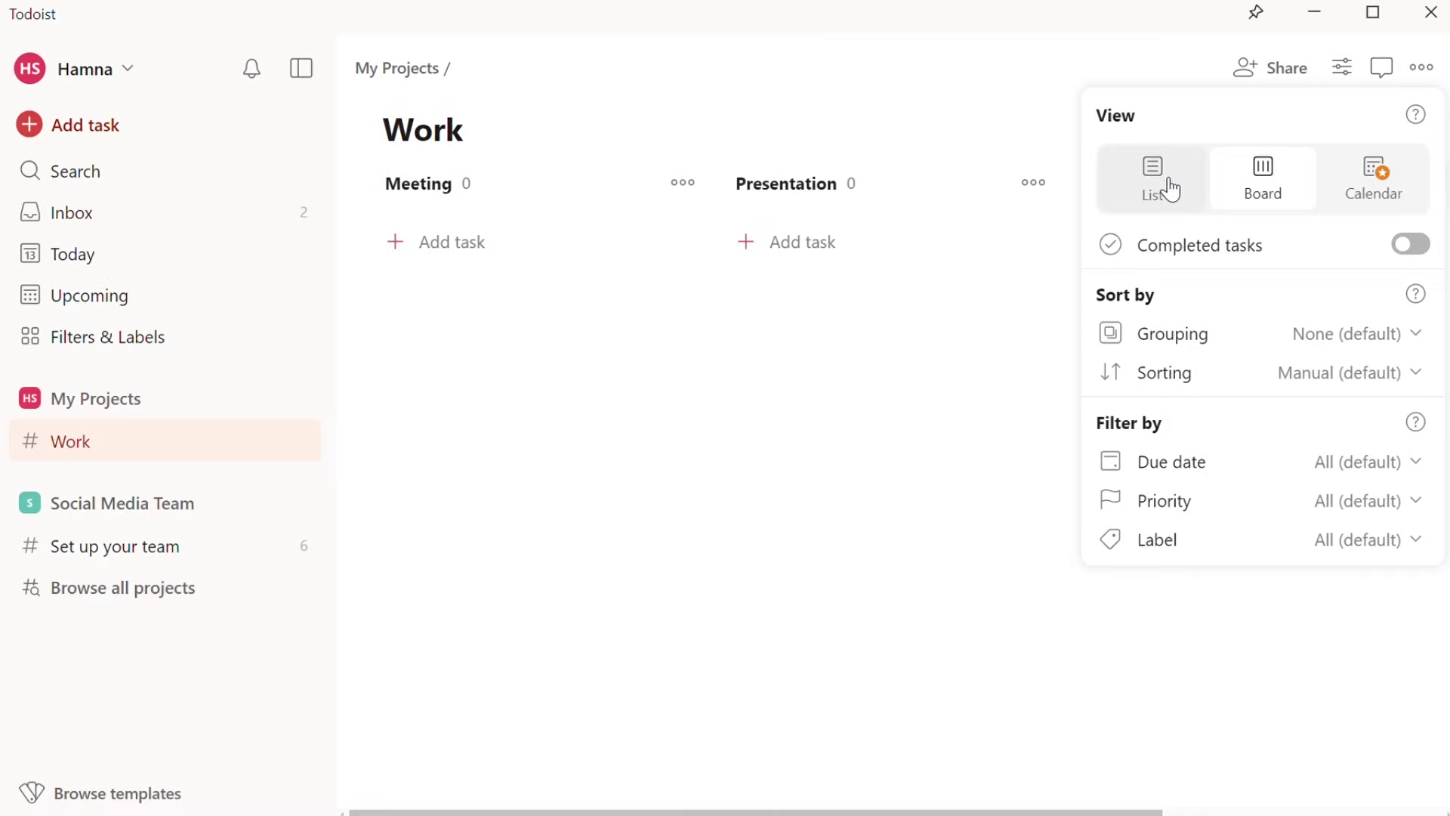
pyautogui.click(1175, 188)
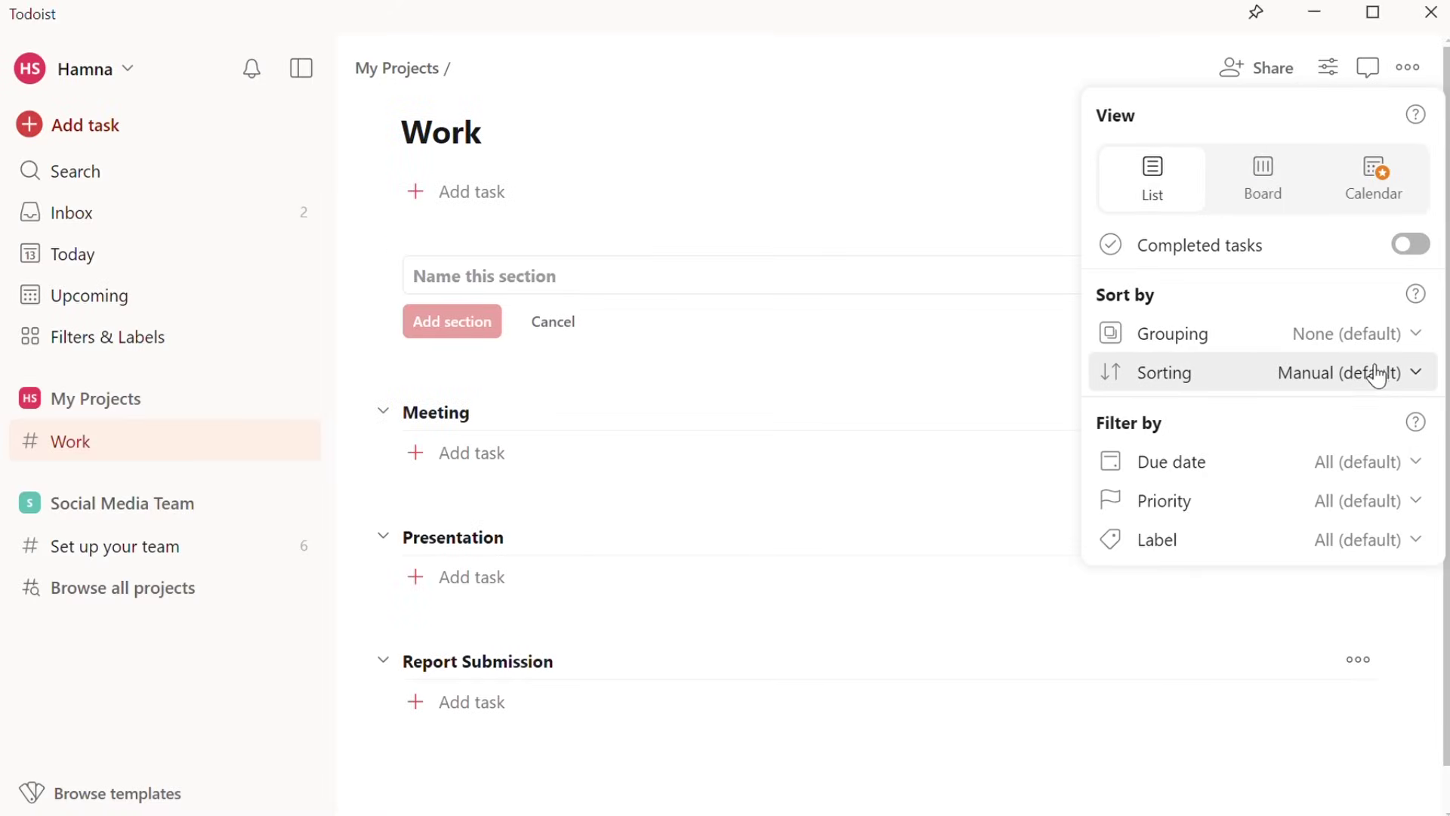
pyautogui.click(1418, 381)
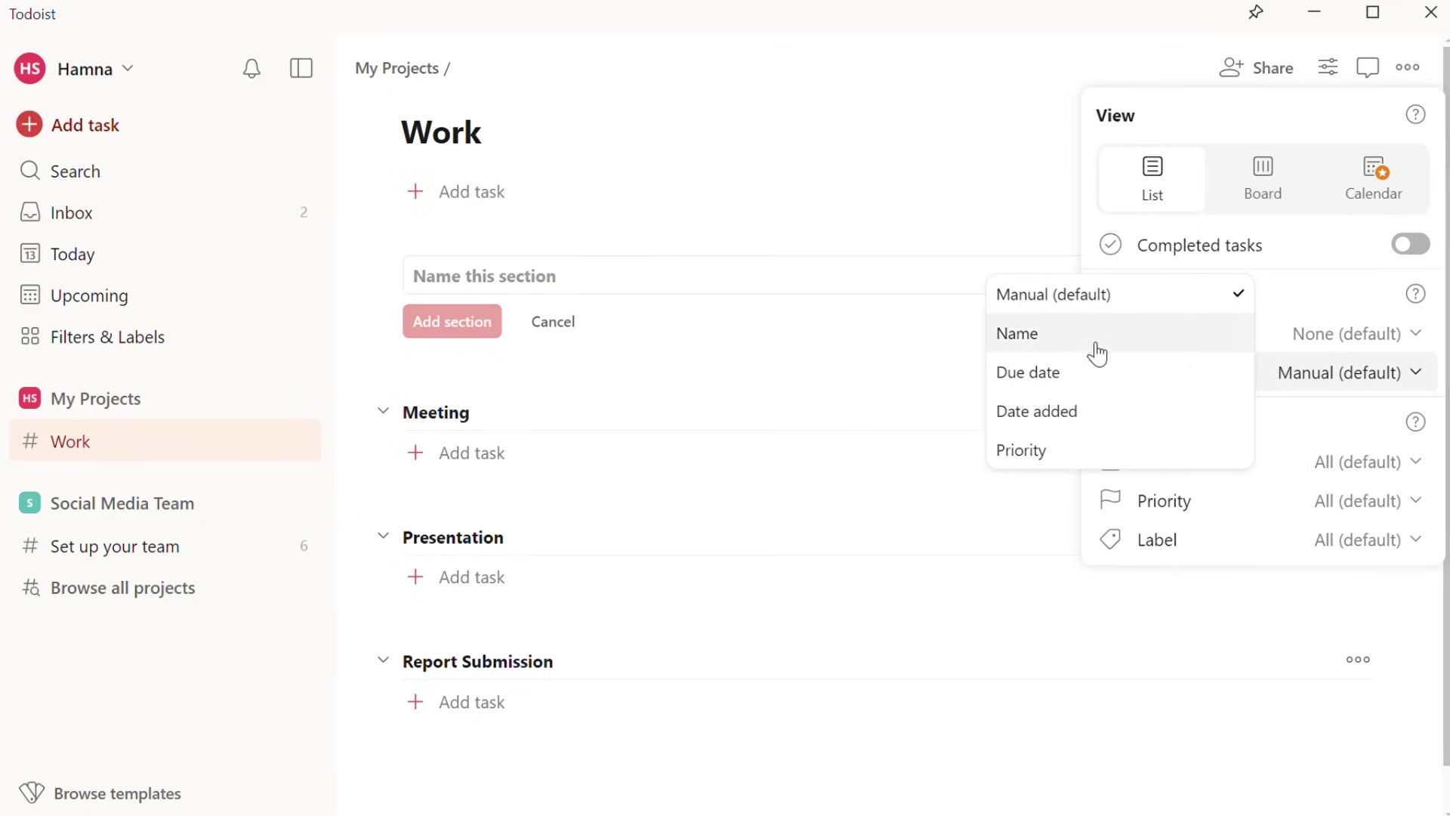
pyautogui.click(1416, 374)
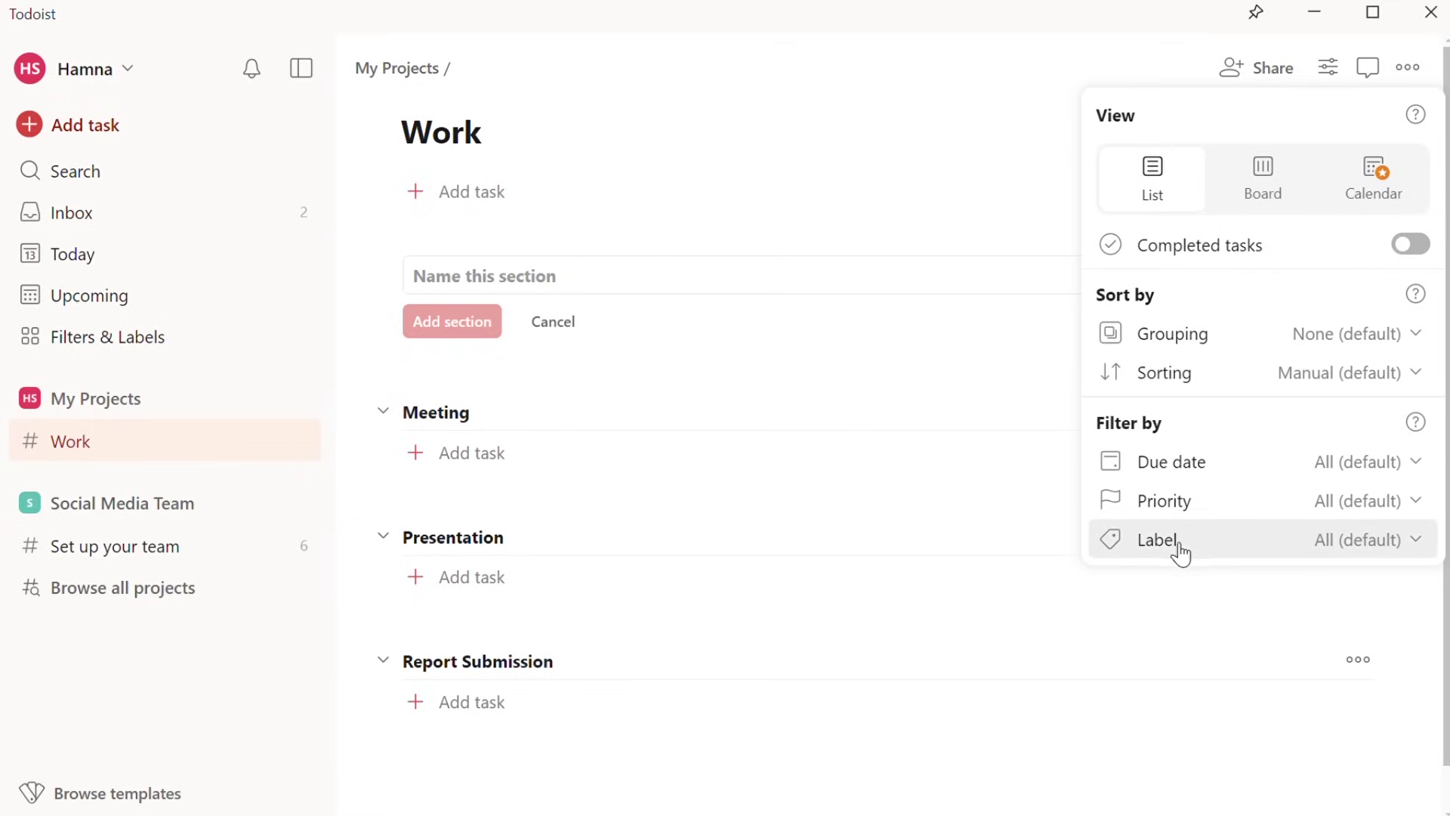
pyautogui.click(953, 221)
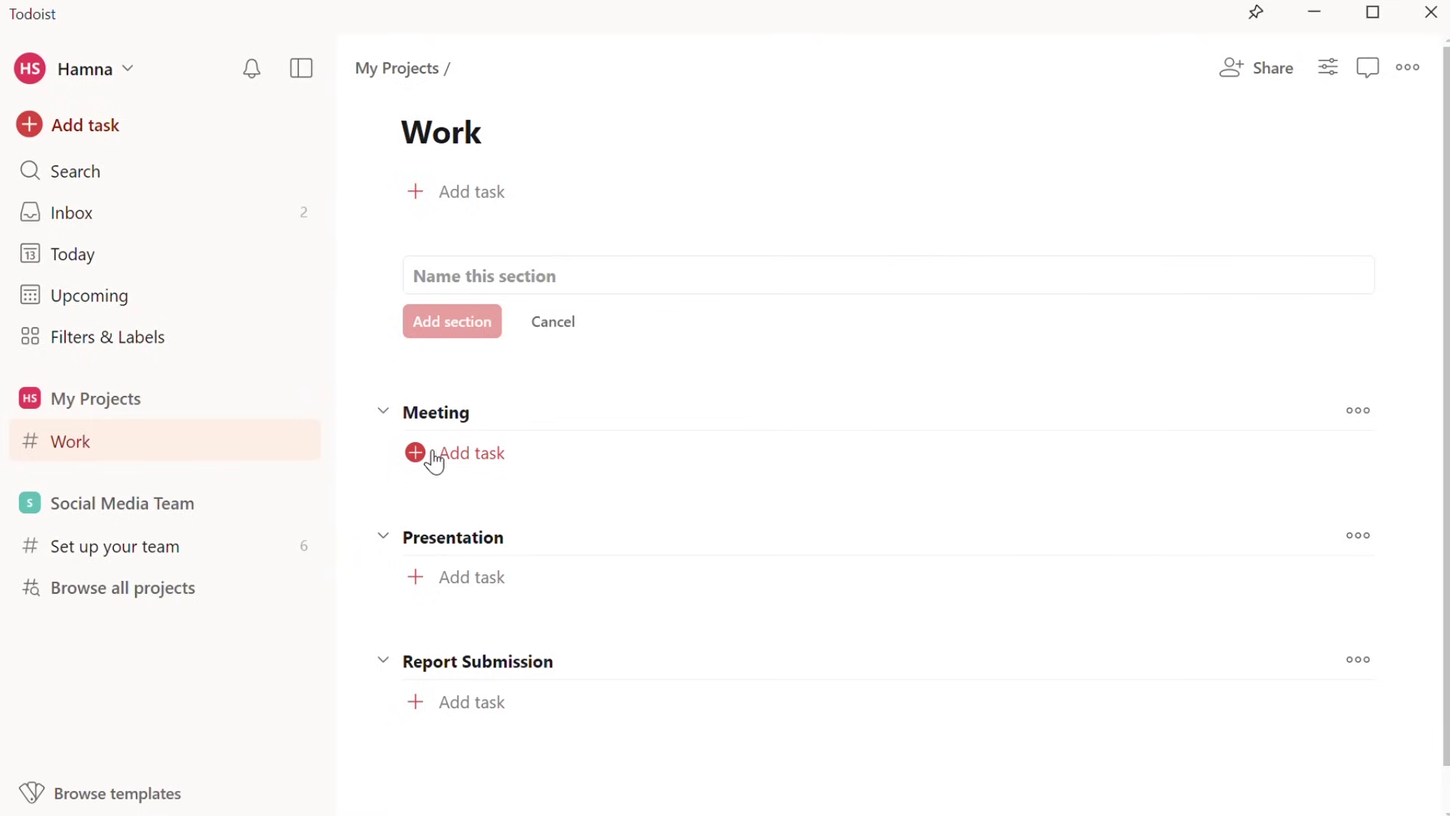
pyautogui.click(96, 214)
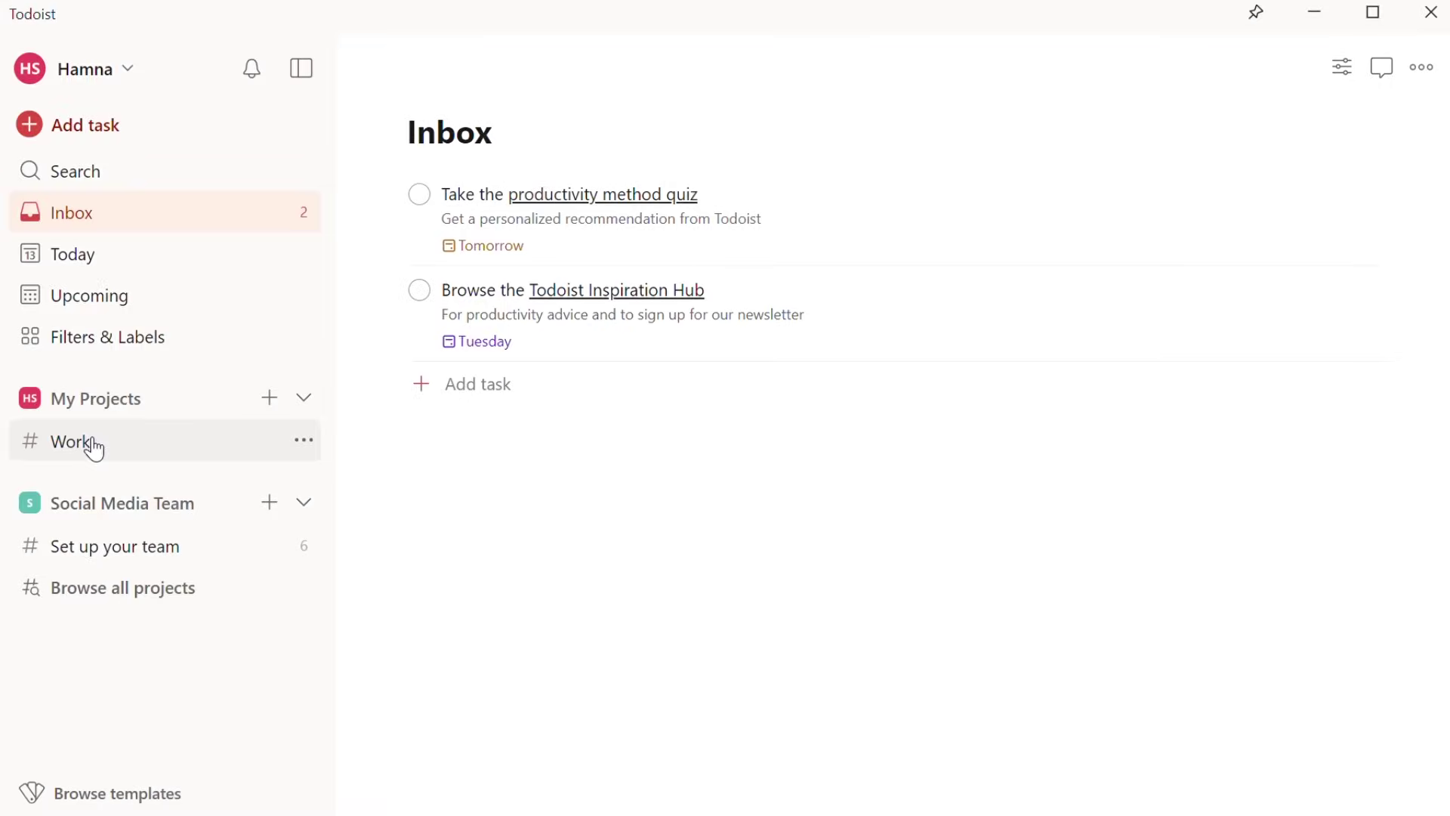
pyautogui.click(94, 444)
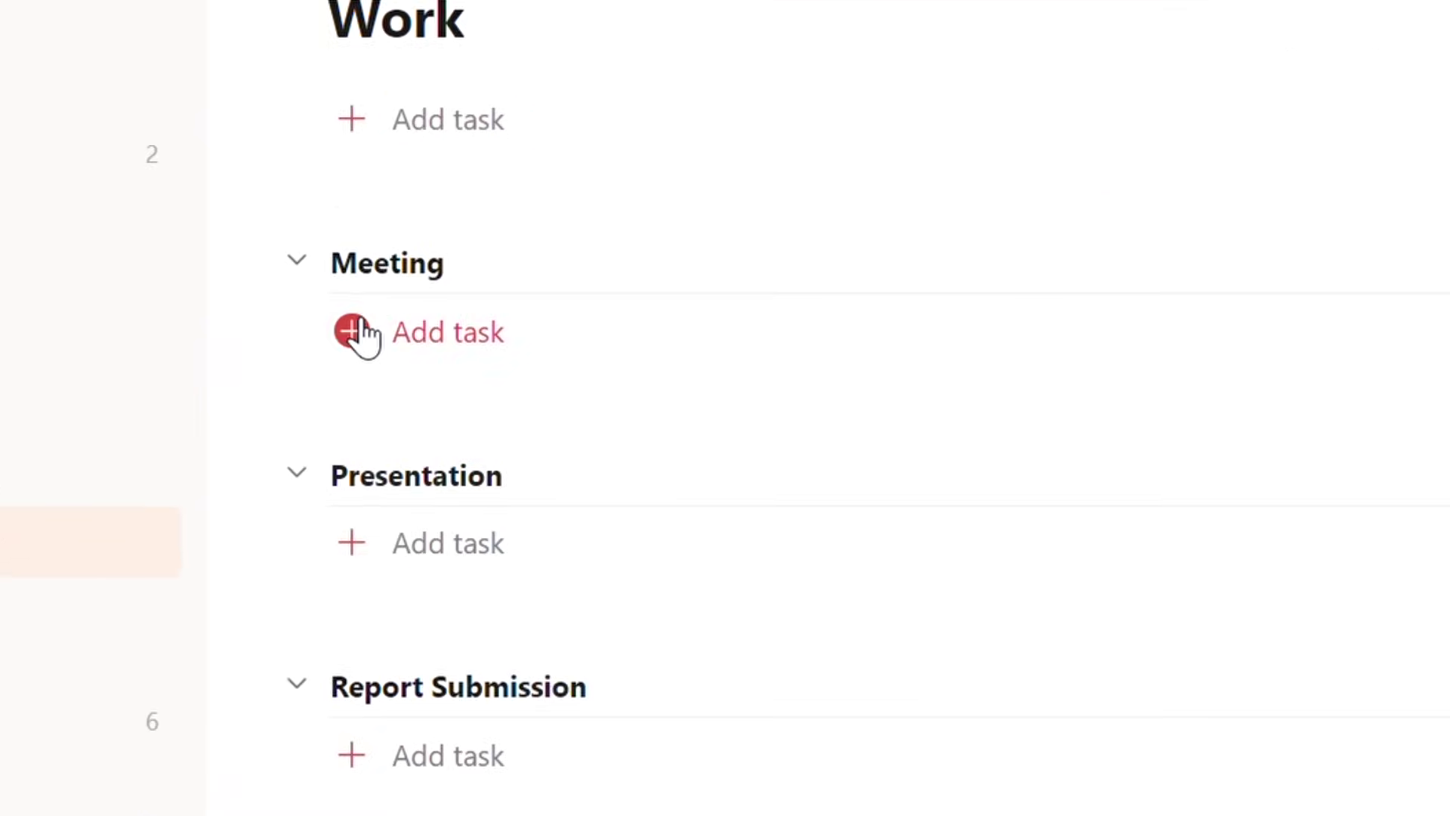
pyautogui.click(427, 319)
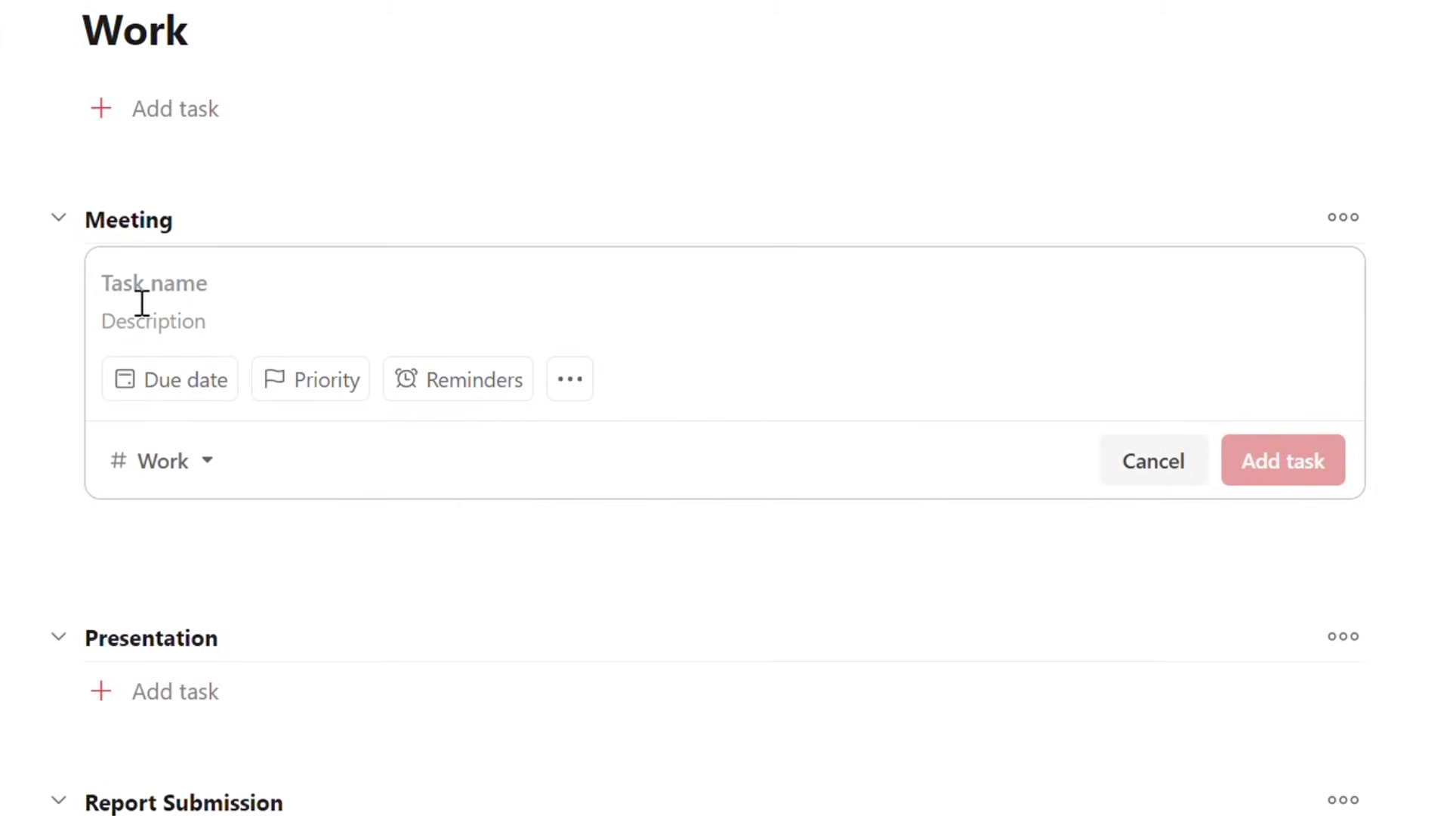
# Type the task 'Meeting with team on every week day' under the Meeting section
pyautogui.write('Meeting with')
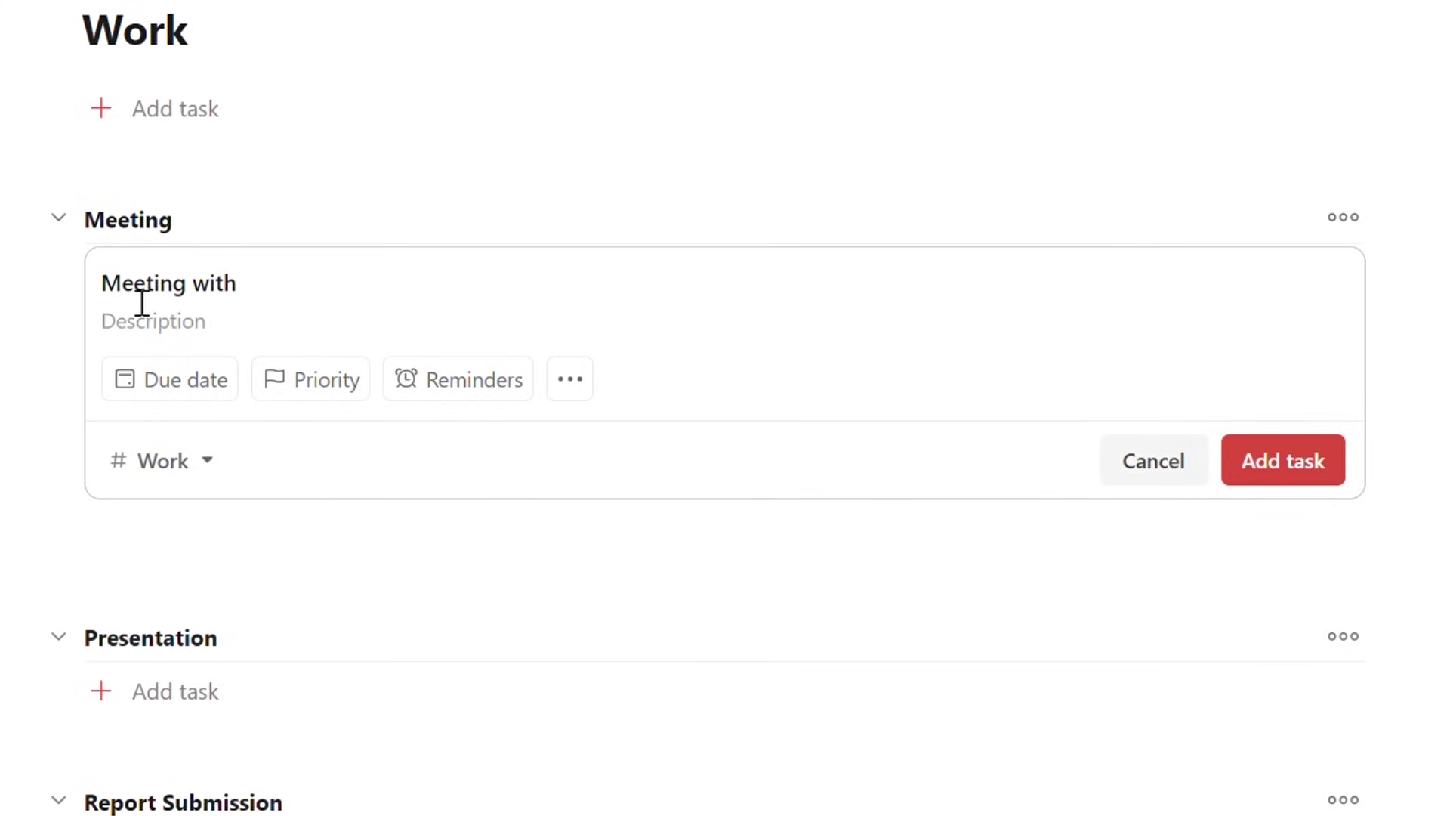
pyautogui.write(' team')
pyautogui.write('in three days')
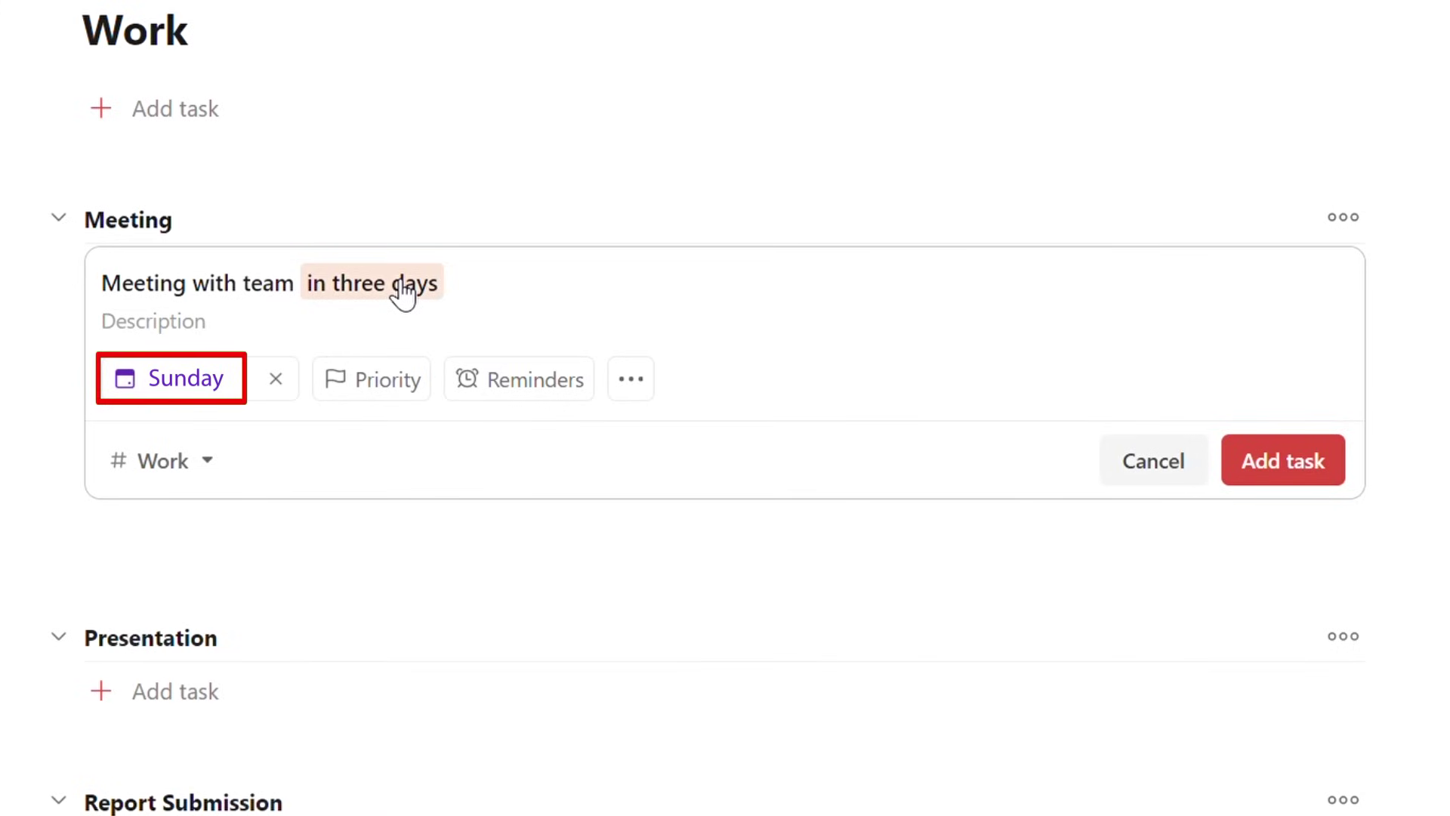
pyautogui.press('BackSpace')
pyautogui.press('BackSpace')
pyautogui.press('BackSpace')
pyautogui.press('BackSpace')
pyautogui.press('BackSpace')
pyautogui.press('BackSpace')
pyautogui.press('BackSpace')
pyautogui.press('BackSpace')
pyautogui.press('BackSpace')
pyautogui.press('BackSpace')
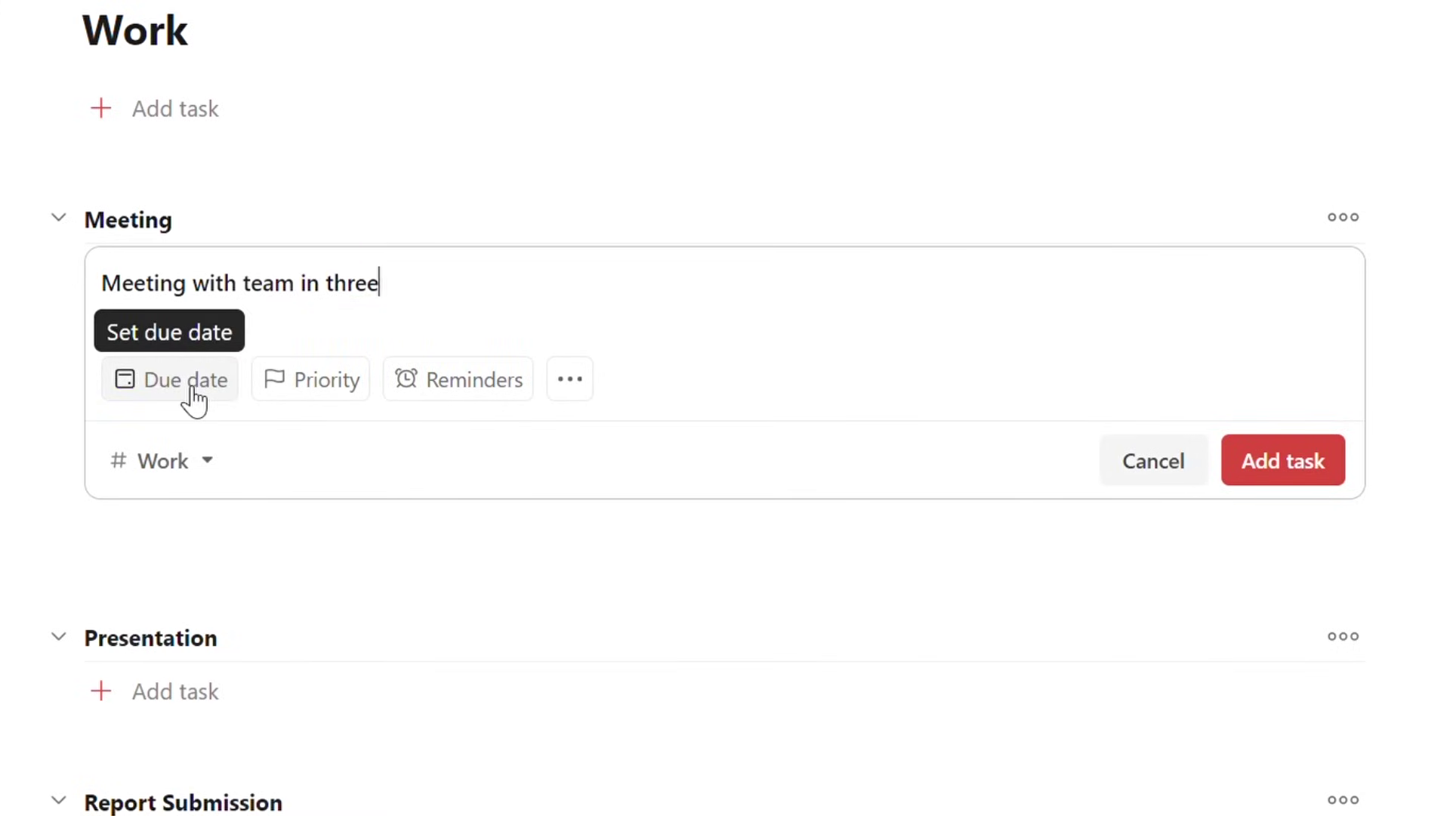
pyautogui.press('BackSpace')
pyautogui.press('BackSpace')
pyautogui.press('BackSpace')
pyautogui.write('on septe')
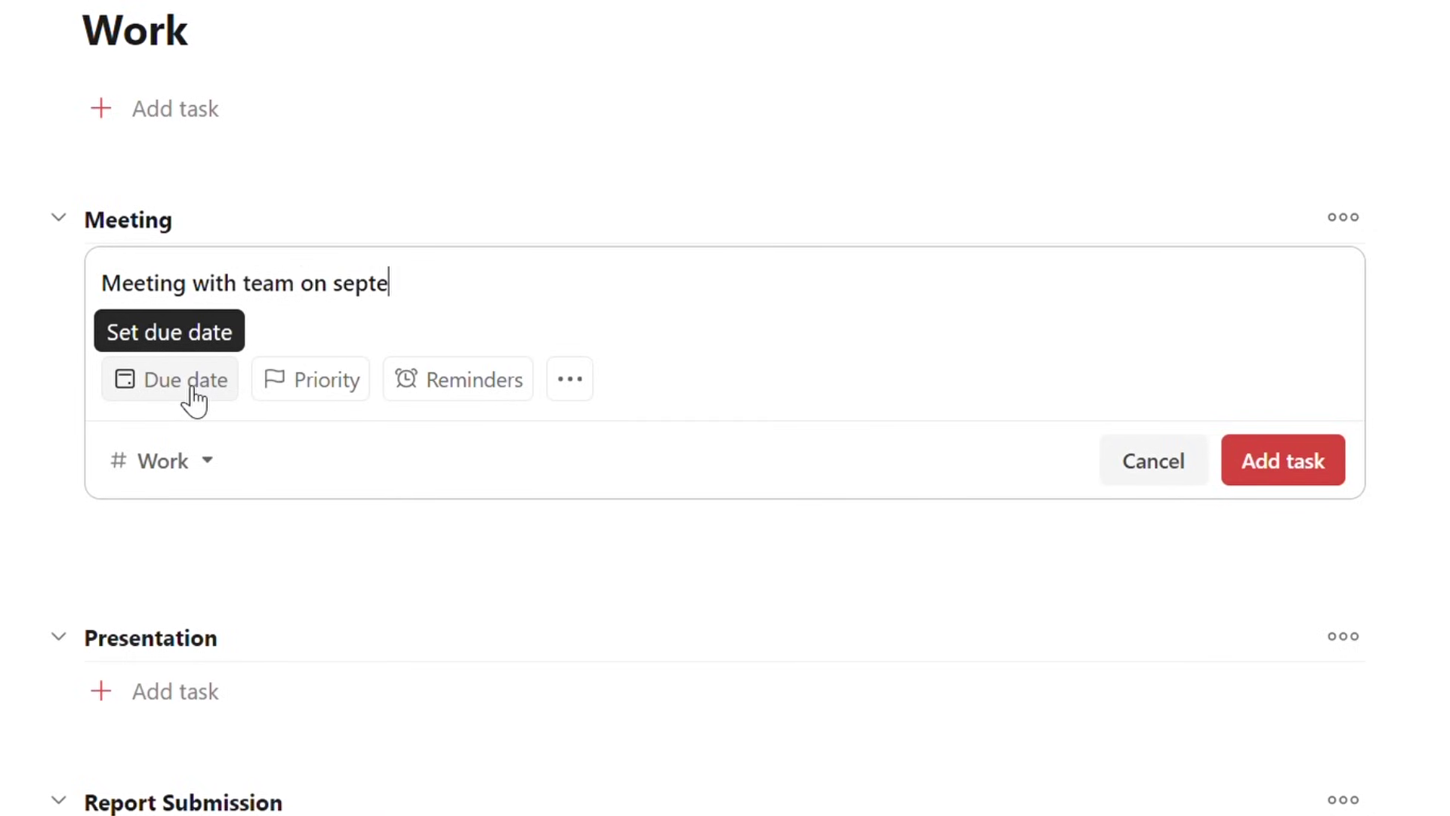
pyautogui.write('mber 10')
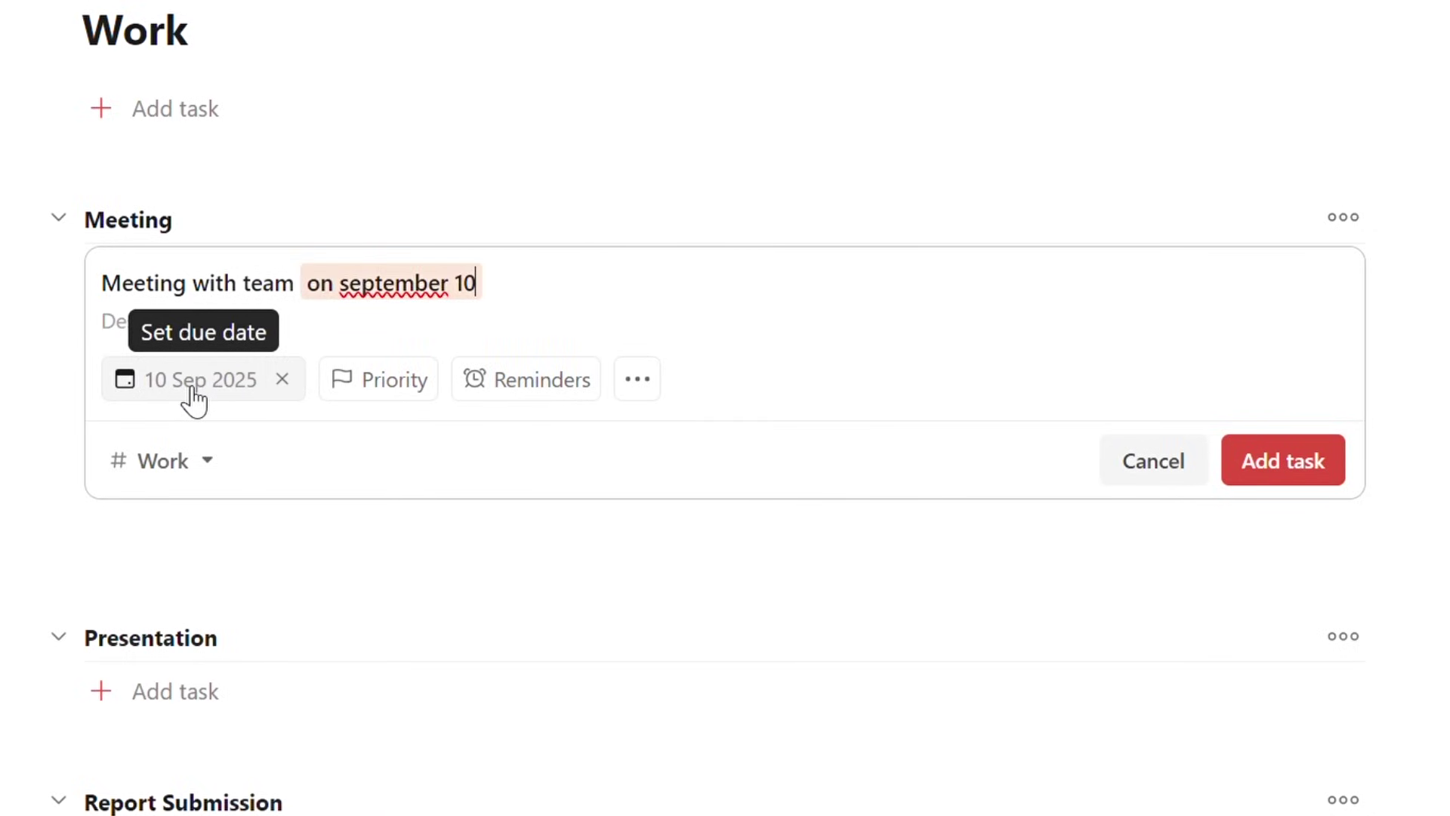
pyautogui.press('BackSpace')
pyautogui.press('BackSpace')
pyautogui.press('BackSpace')
pyautogui.press('BackSpace')
pyautogui.press('BackSpace')
pyautogui.press('BackSpace')
pyautogui.press('BackSpace')
pyautogui.press('BackSpace')
pyautogui.press('BackSpace')
pyautogui.press('BackSpace')
pyautogui.press('BackSpace')
pyautogui.press('BackSpace')
pyautogui.write('eve')
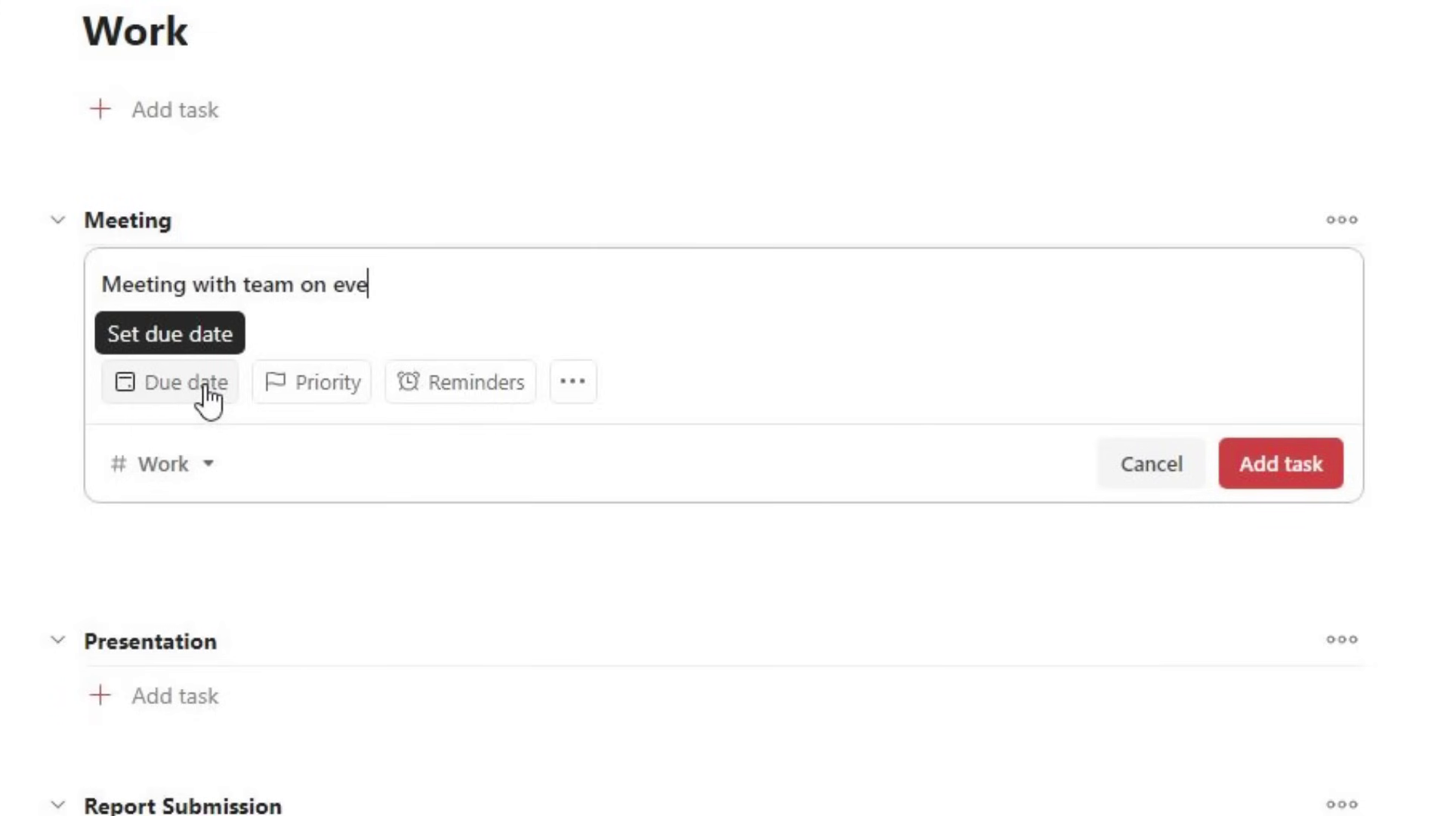
pyautogui.write('ry week day')
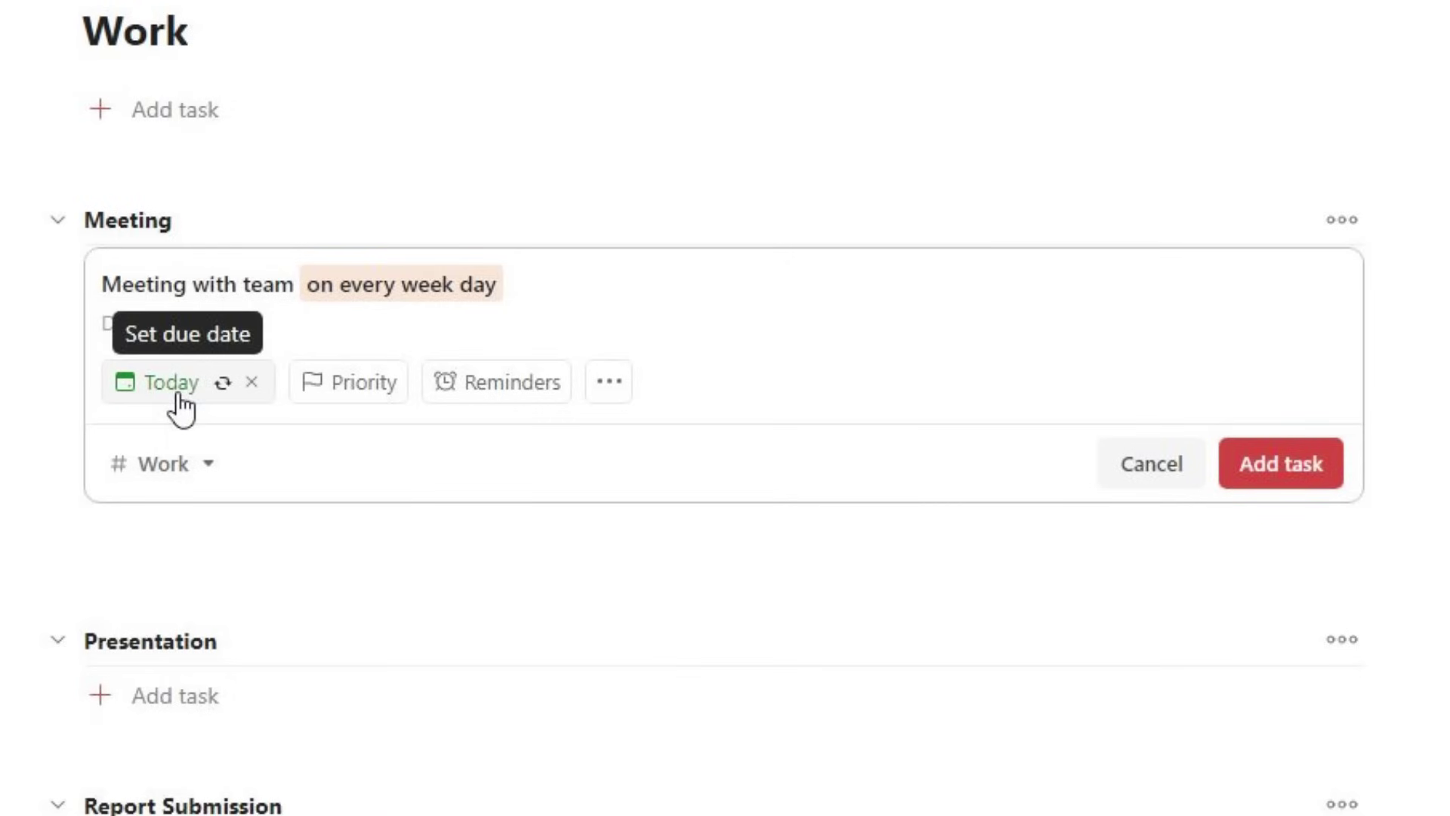
# Set the meeting task to Priority 1 and save it with its weekday recurrence
pyautogui.click(182, 407)
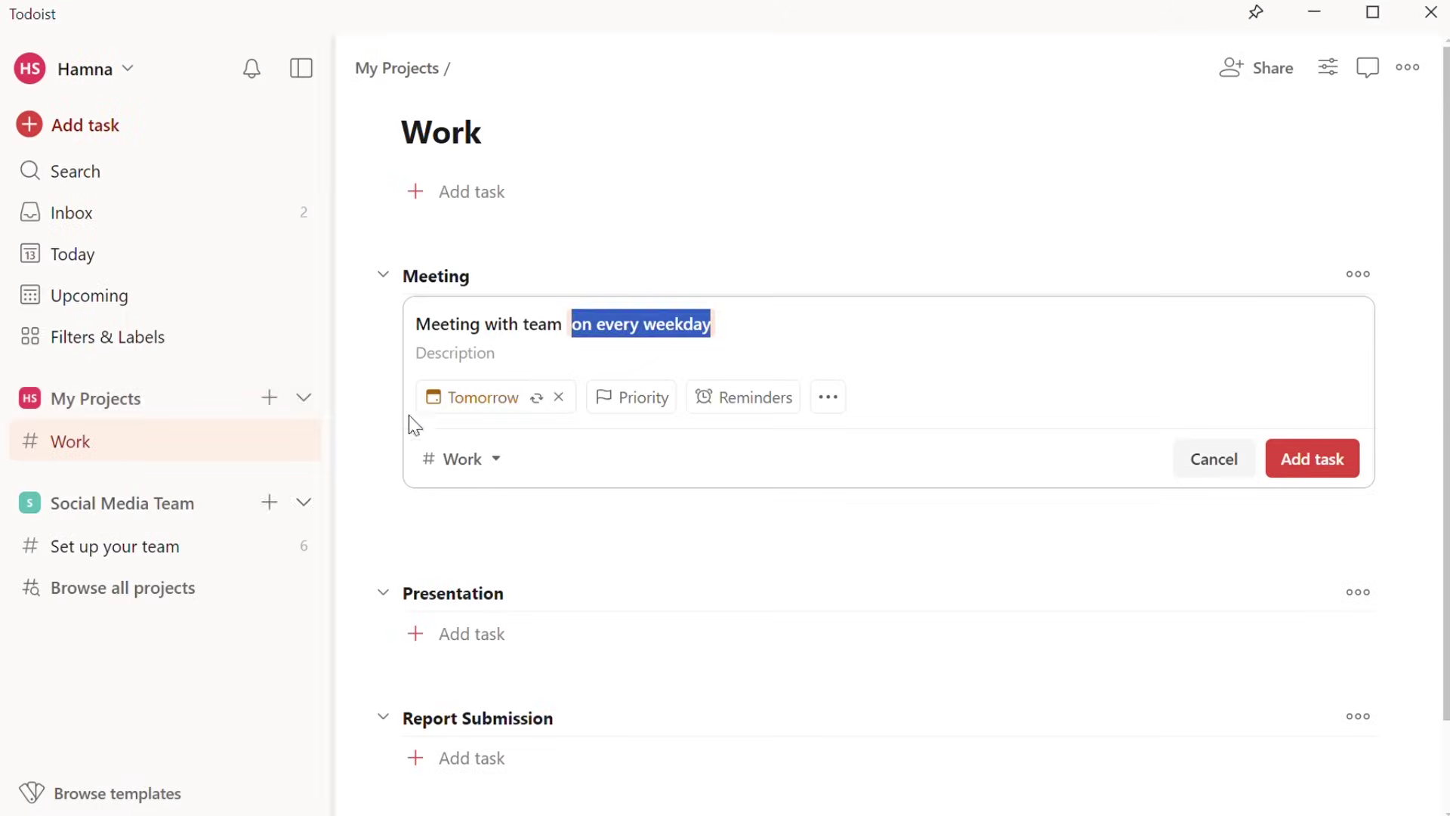
pyautogui.click(619, 407)
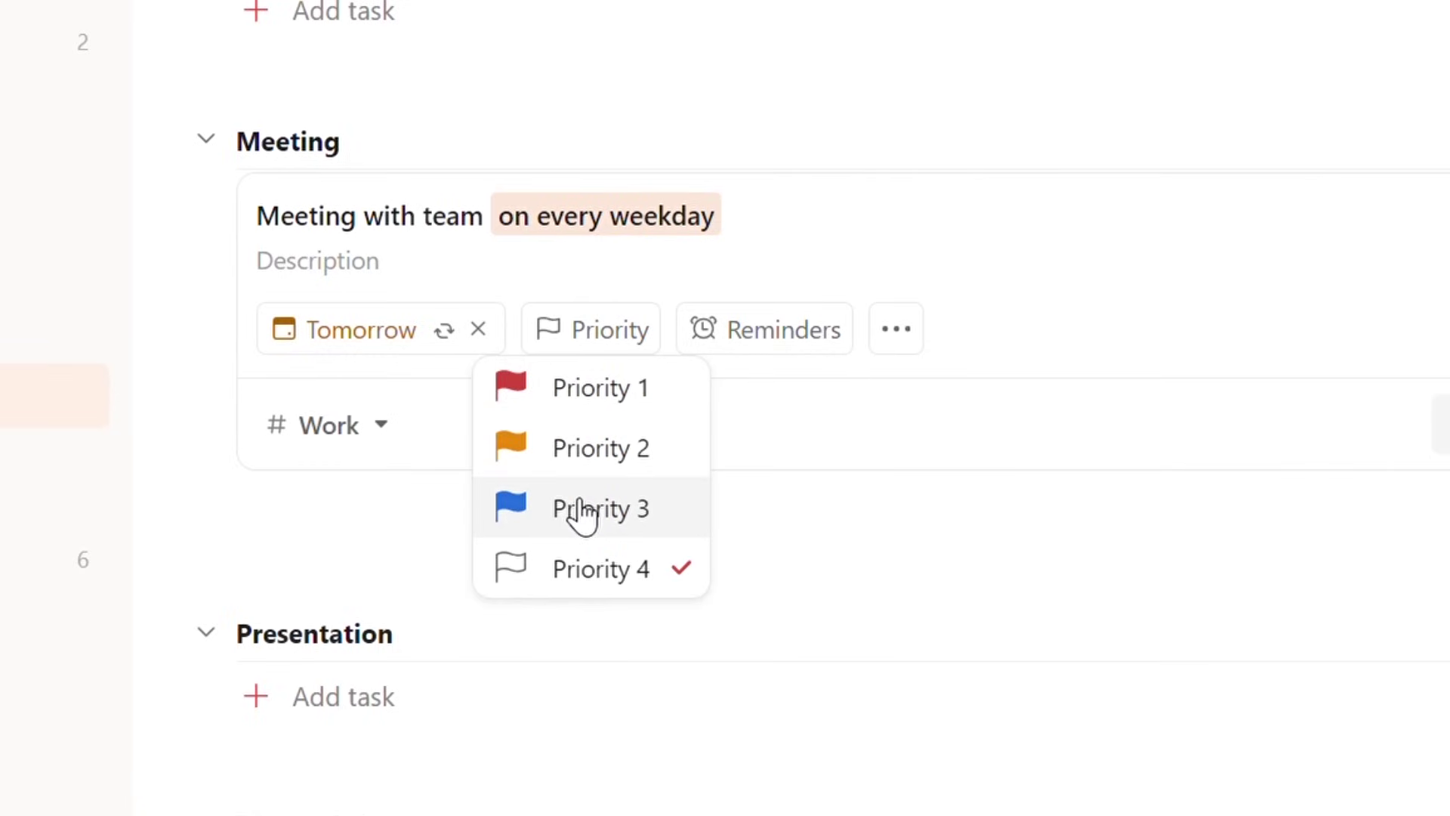
pyautogui.click(651, 391)
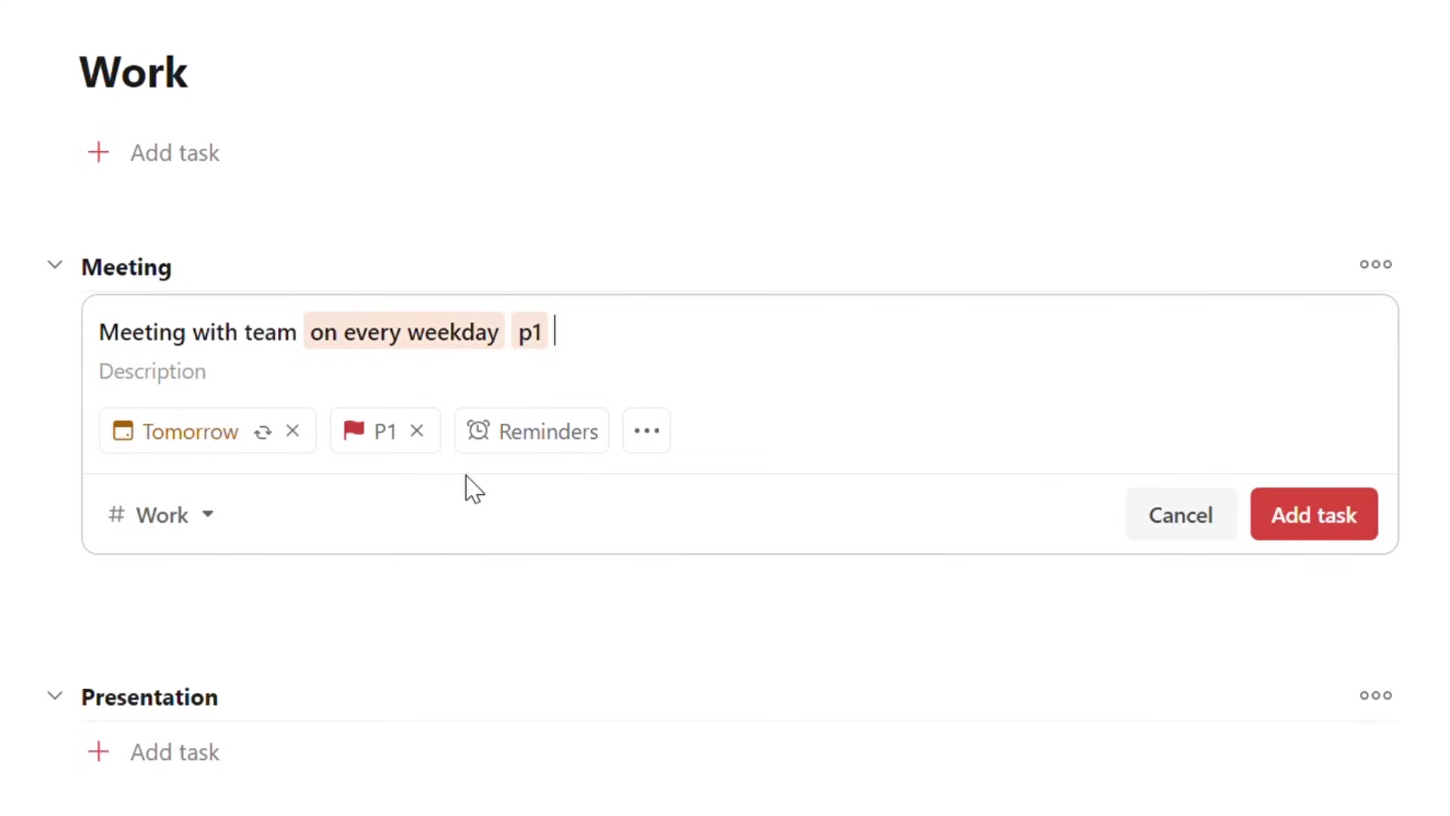
pyautogui.moveTo(572, 350); pyautogui.dragTo(525, 350)
pyautogui.click(582, 356)
pyautogui.click(1352, 528)
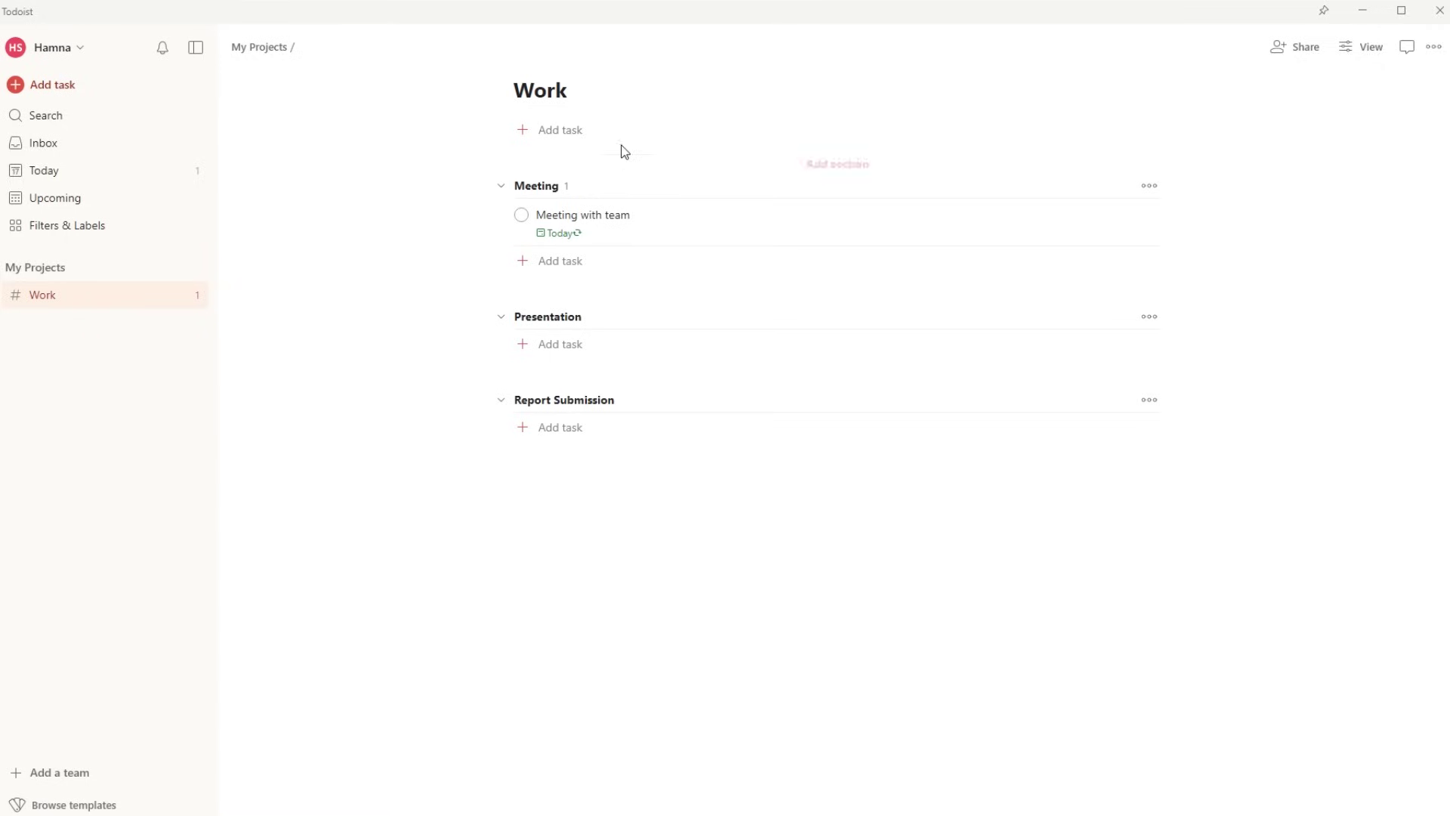
# Add 'Go to the gym this evening' to the Inbox as P2, due today at 19:00
pyautogui.click(578, 133)
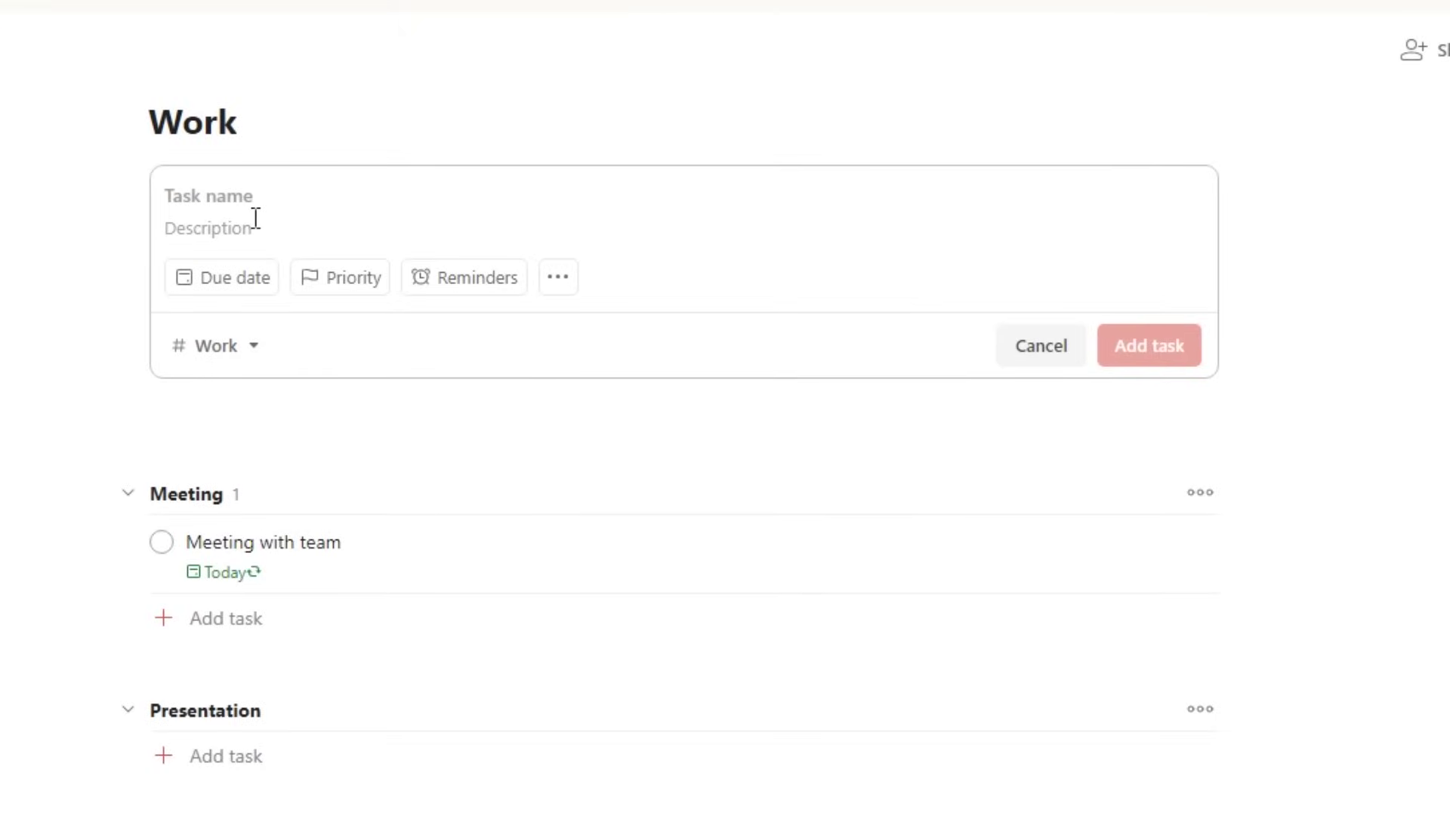
pyautogui.write('Go to the g')
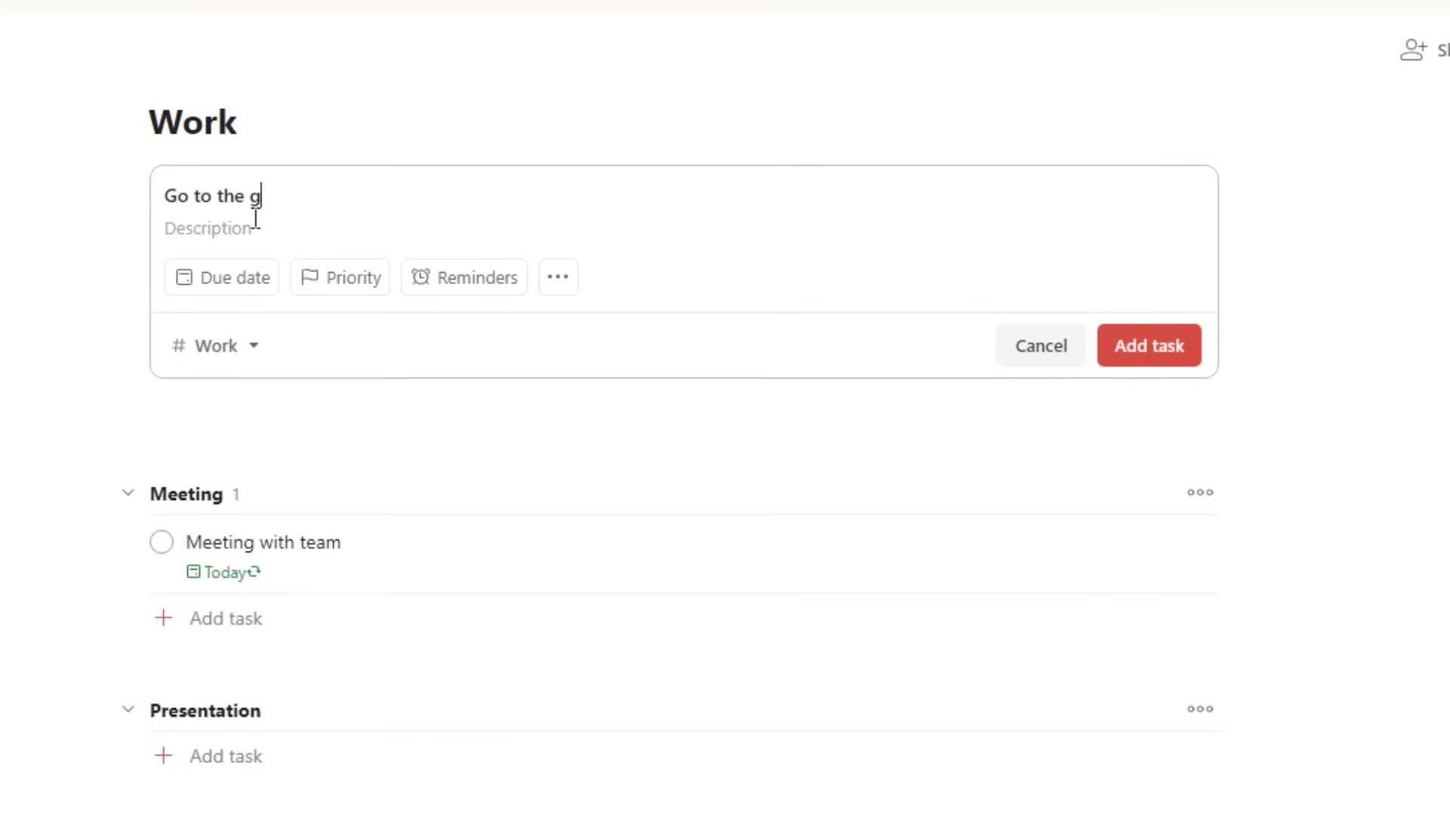
pyautogui.write('ym this evenin')
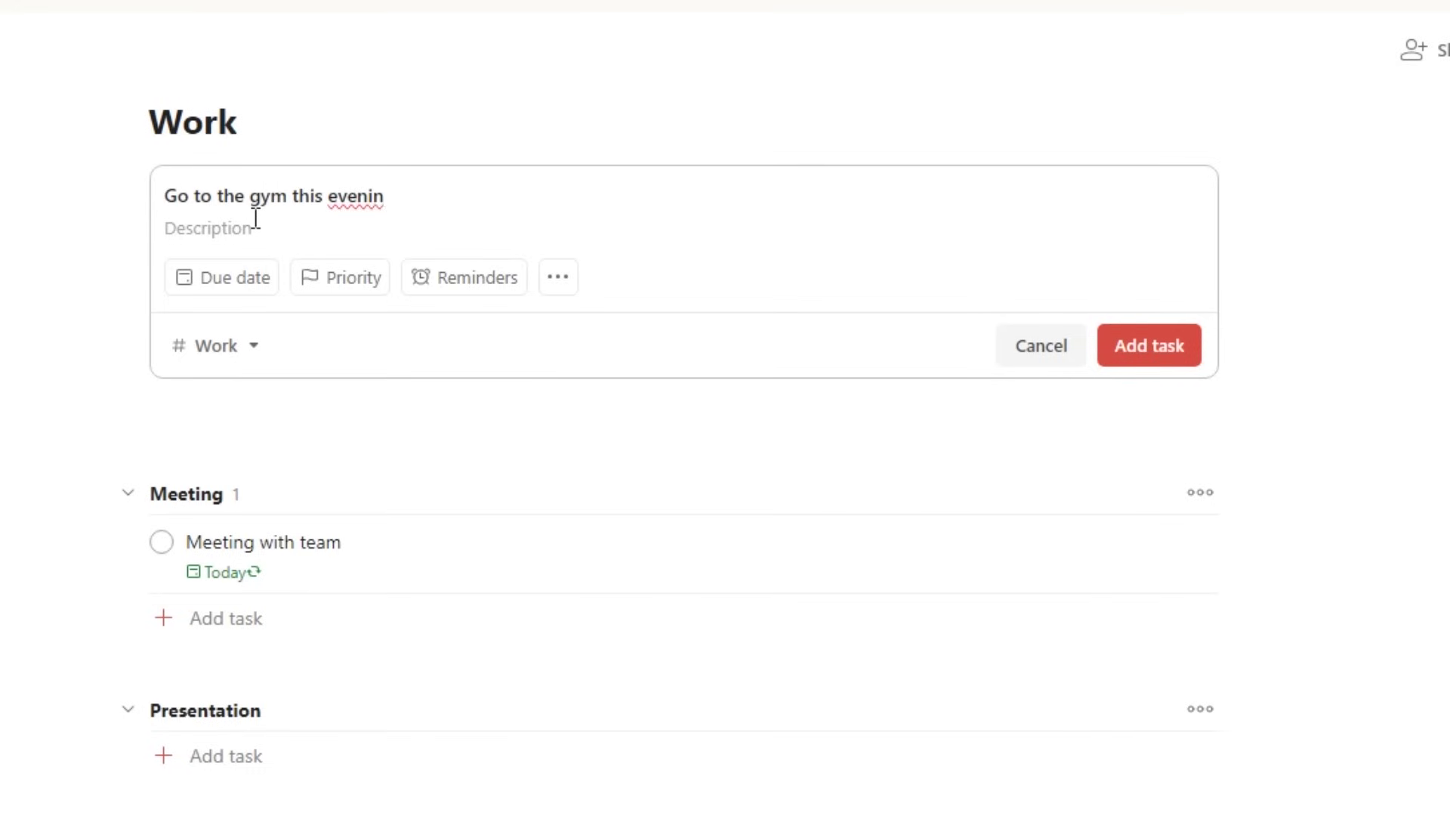
pyautogui.write('g p2 ')
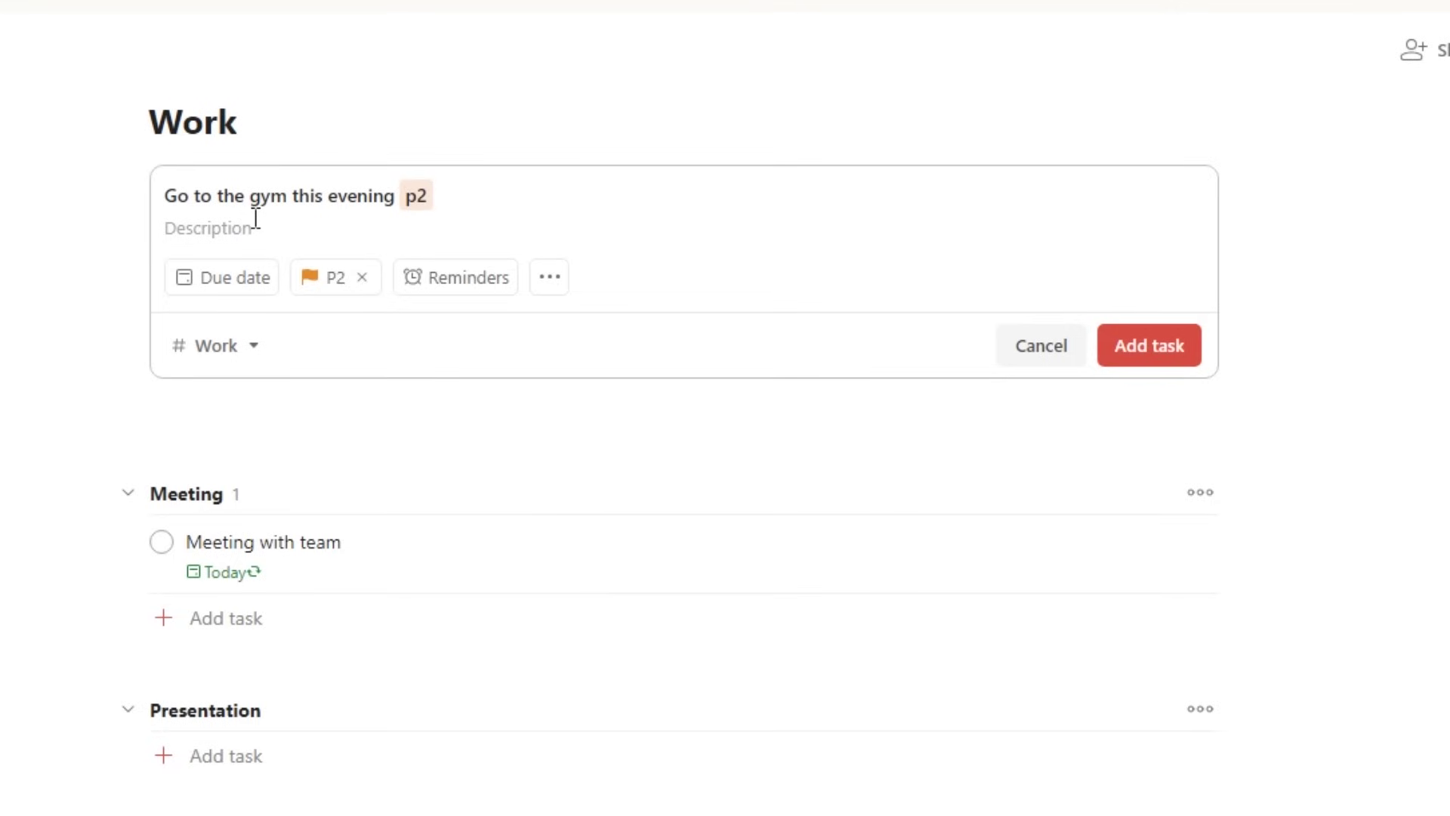
pyautogui.write('on 7pm')
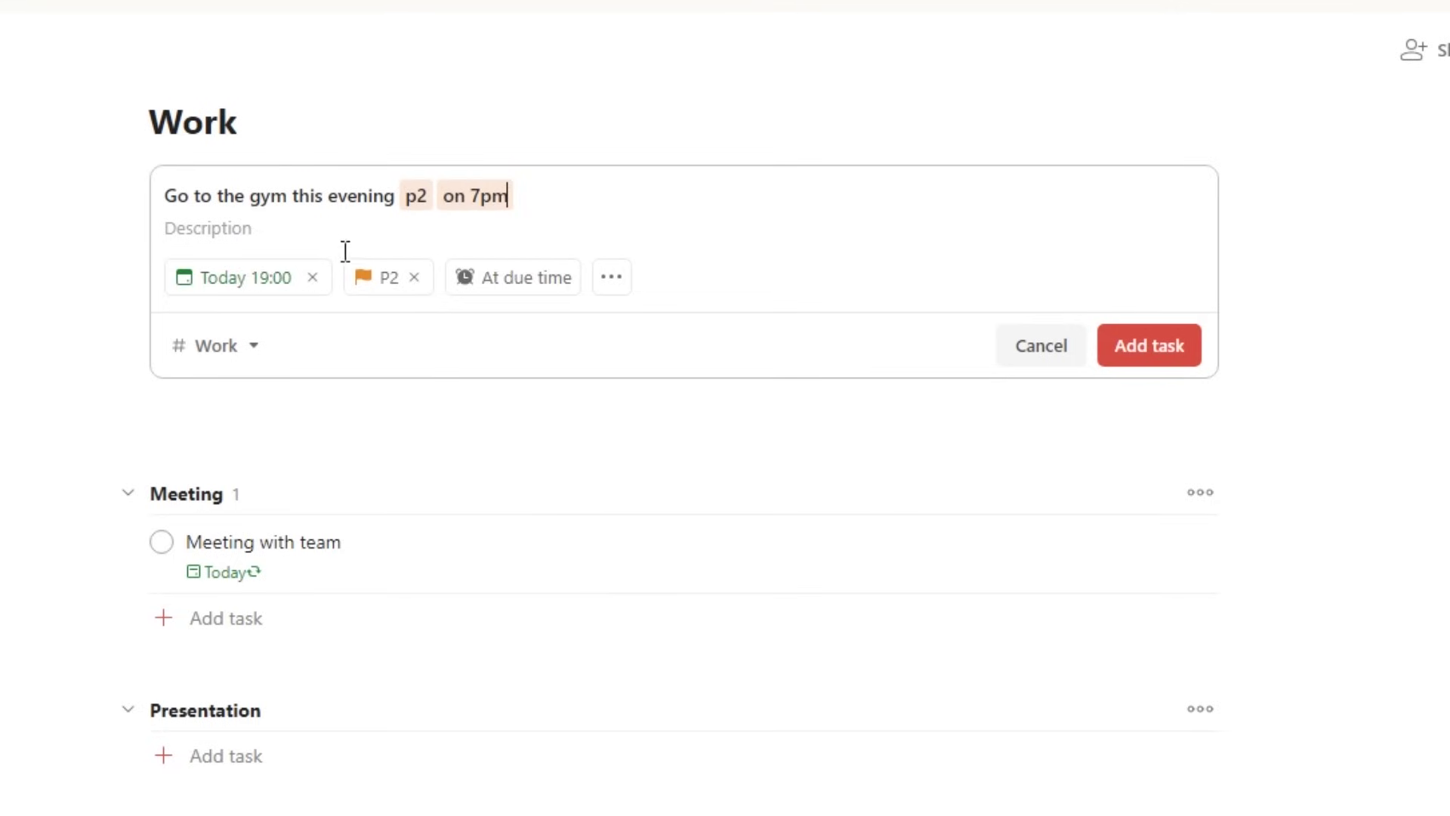
pyautogui.click(277, 333)
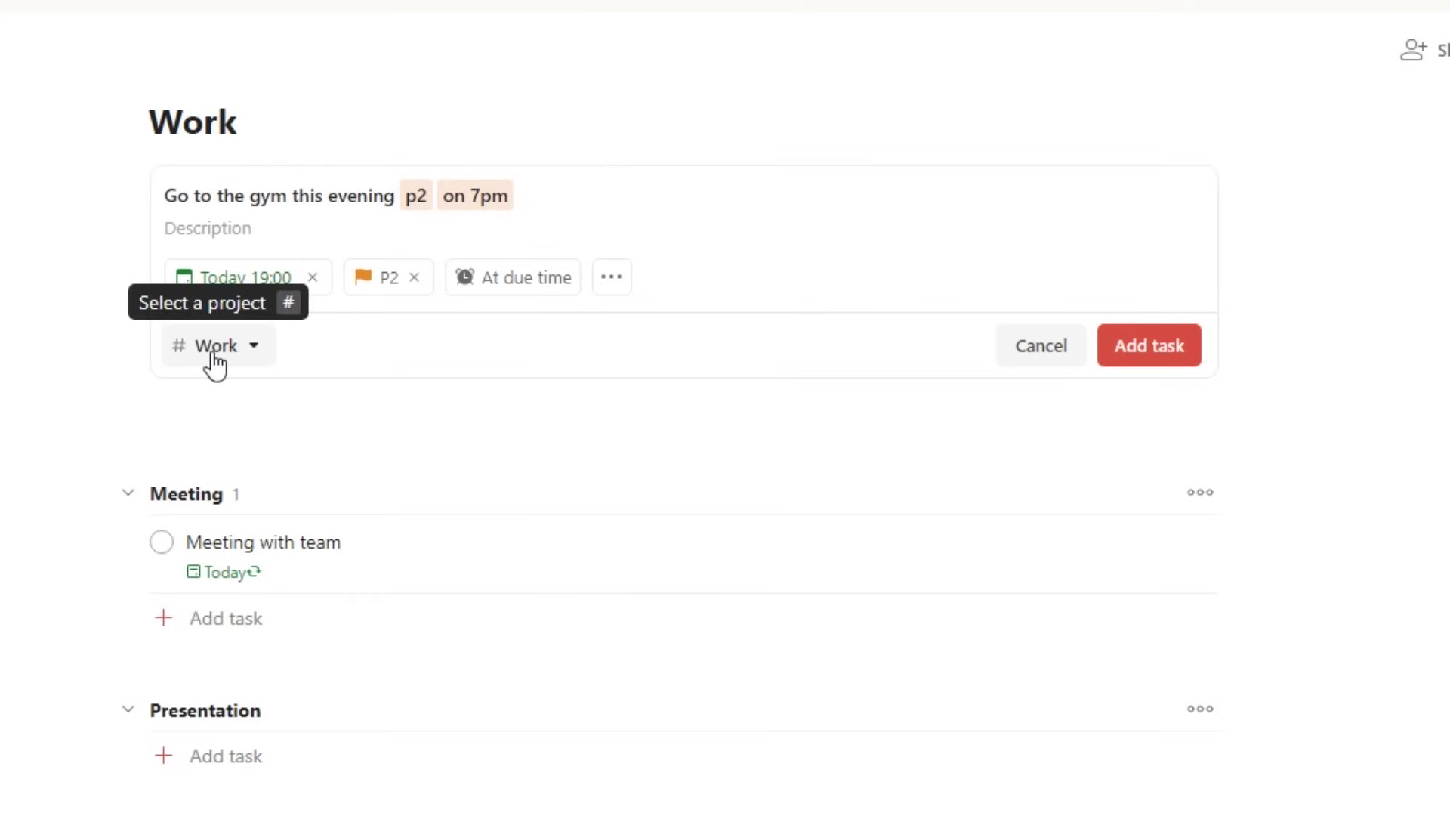
pyautogui.click(249, 341)
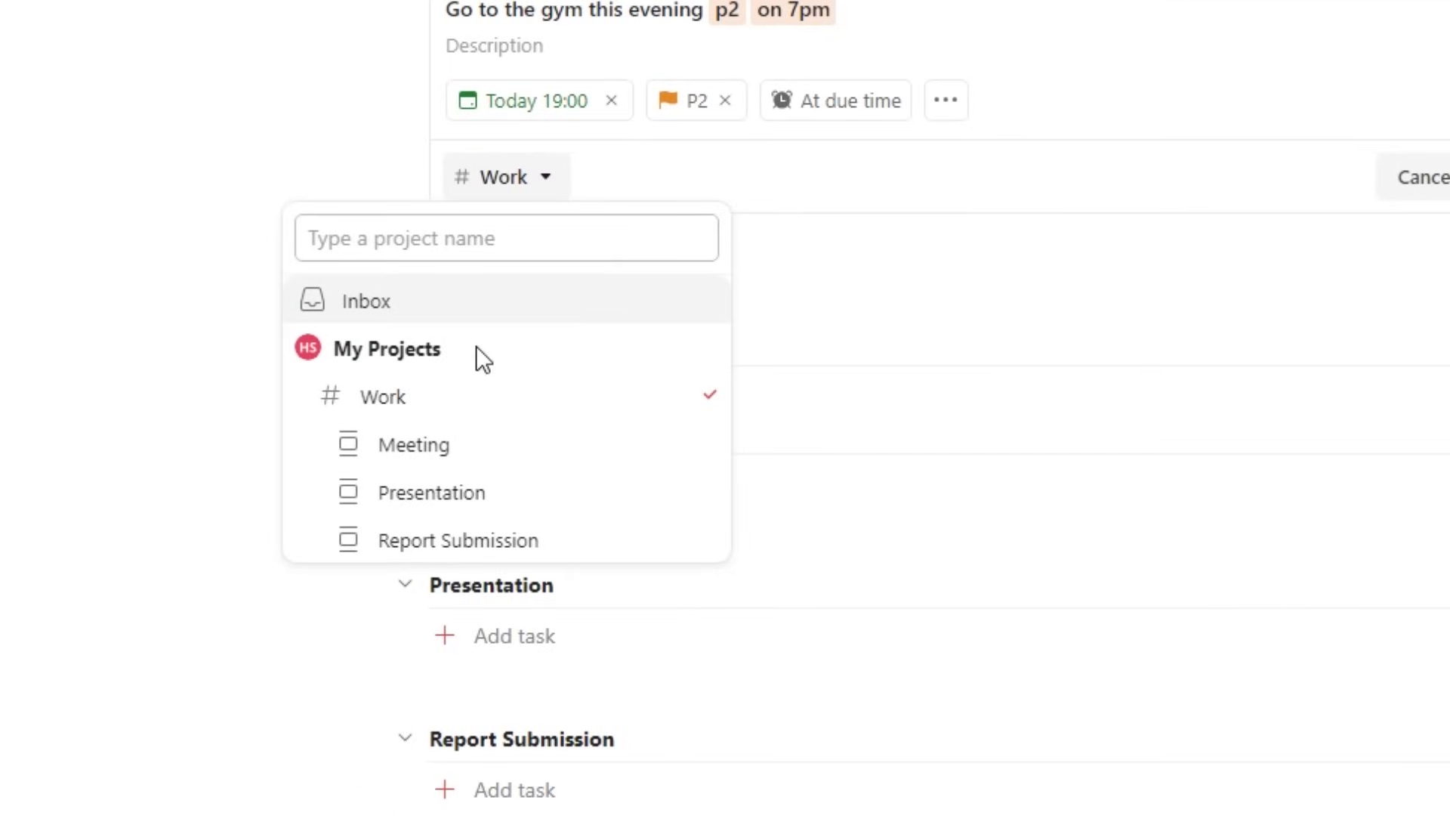
pyautogui.click(450, 304)
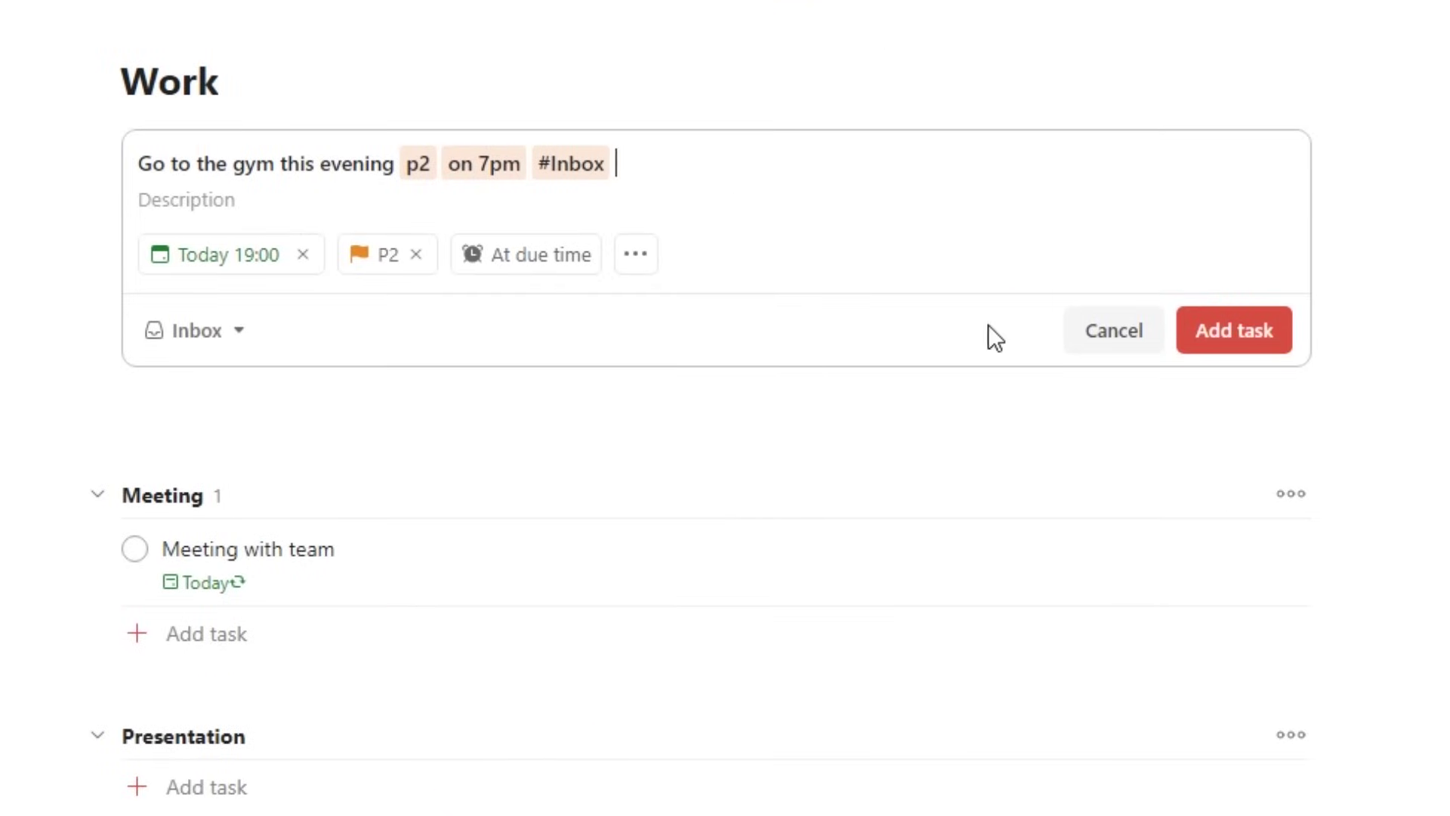
pyautogui.click(1246, 330)
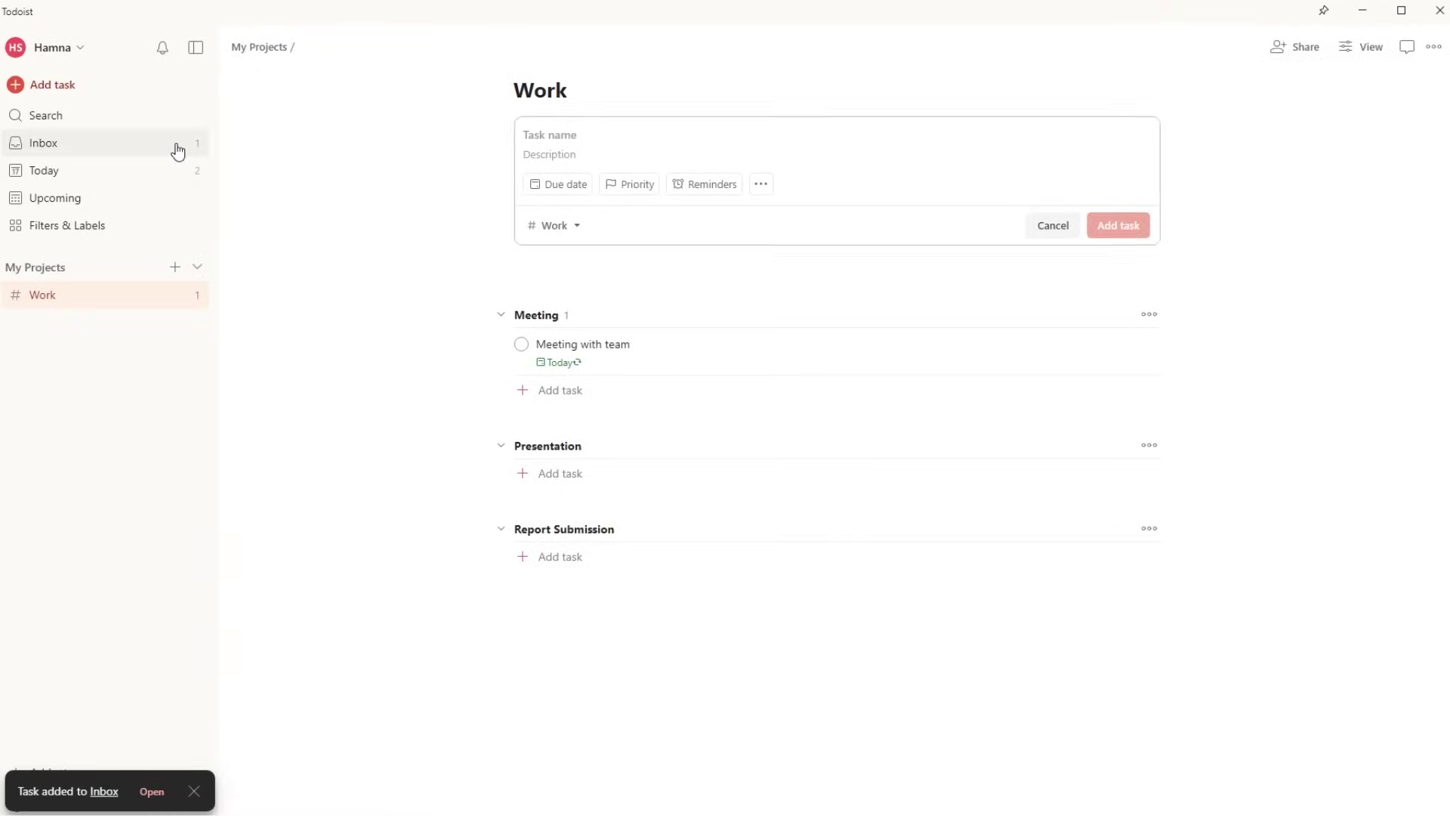
# Move the gym task from the Inbox to the Work project, leaving the Inbox empty
pyautogui.click(181, 145)
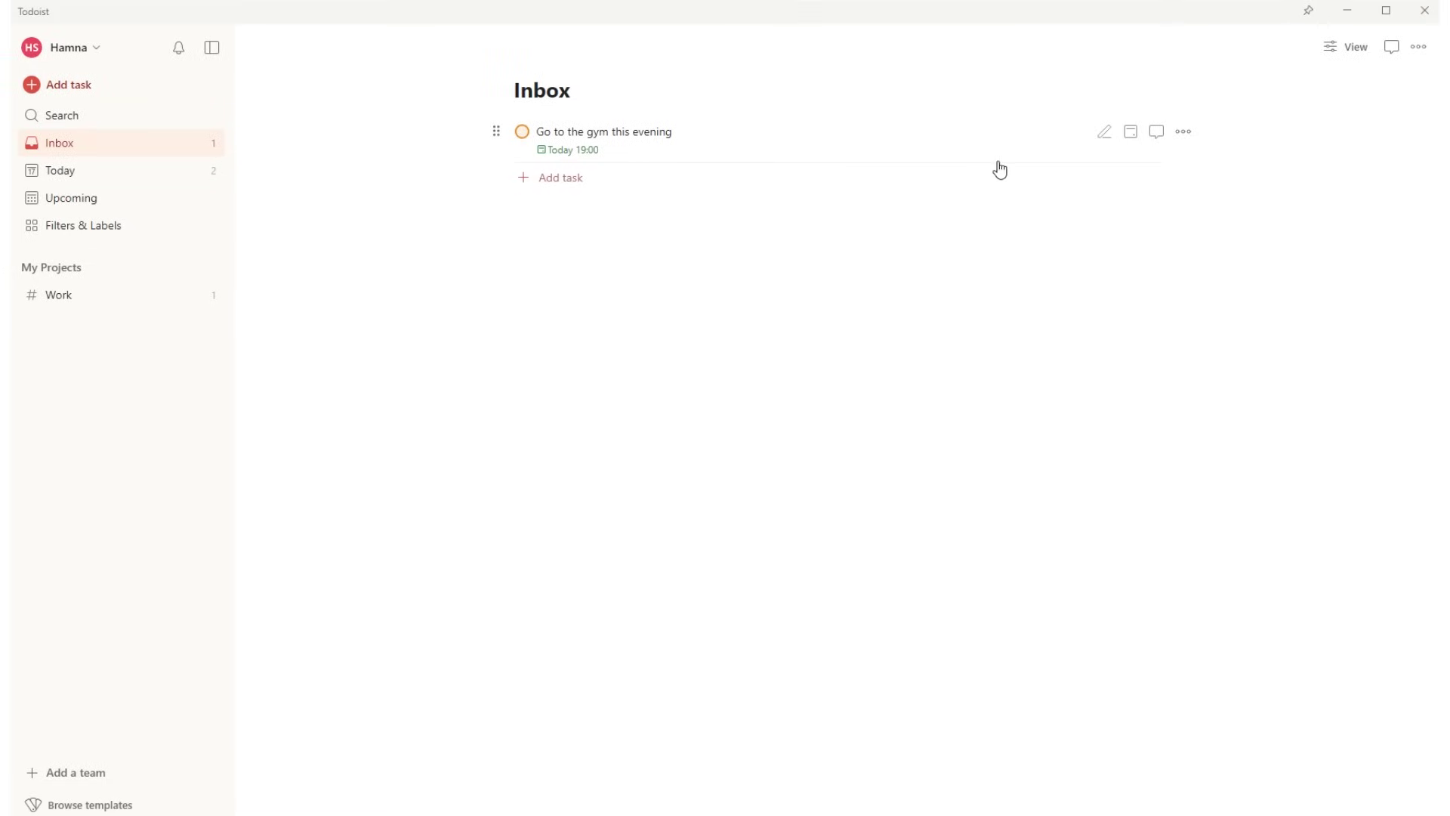
pyautogui.click(1185, 133)
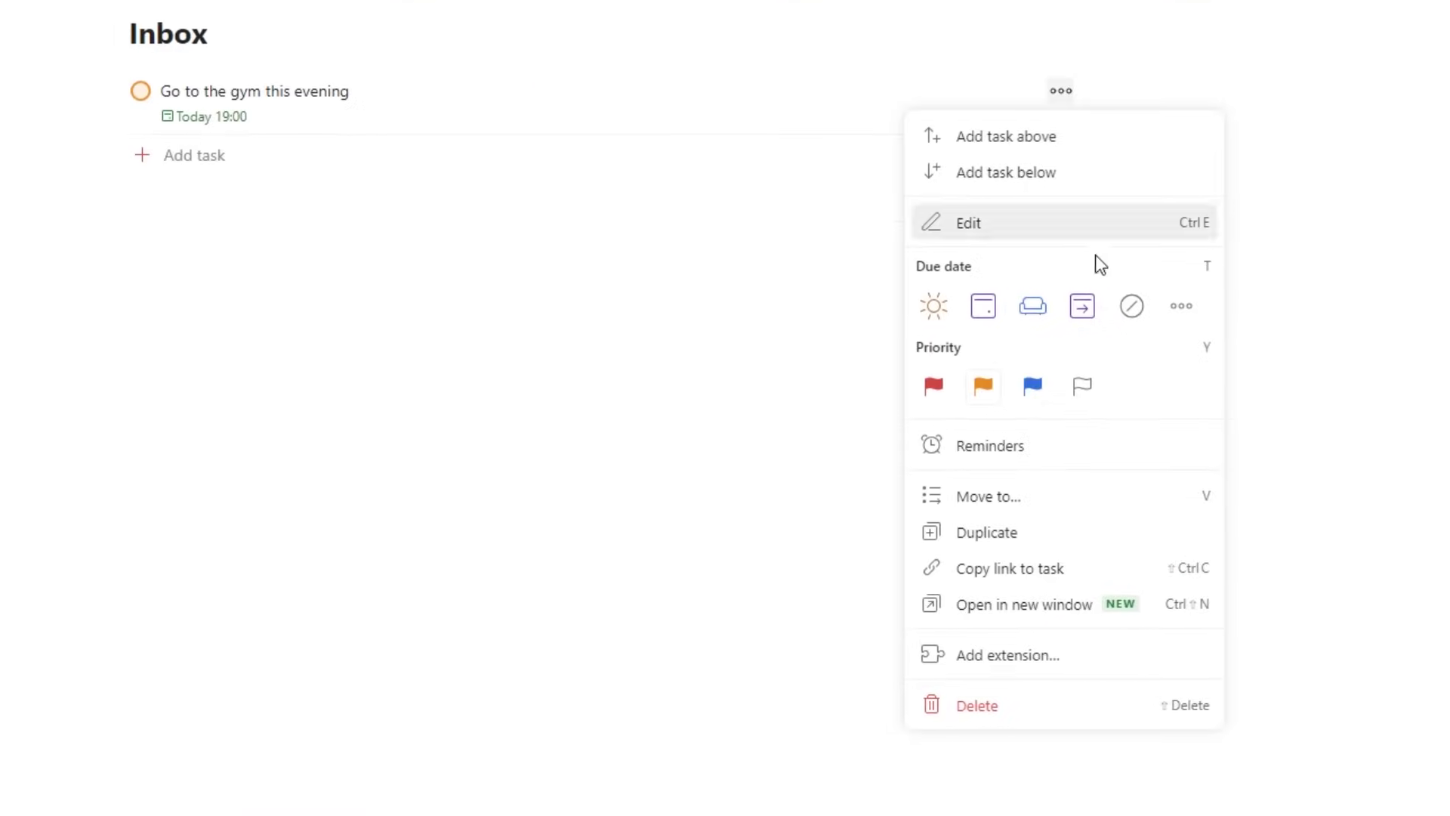
pyautogui.click(1065, 497)
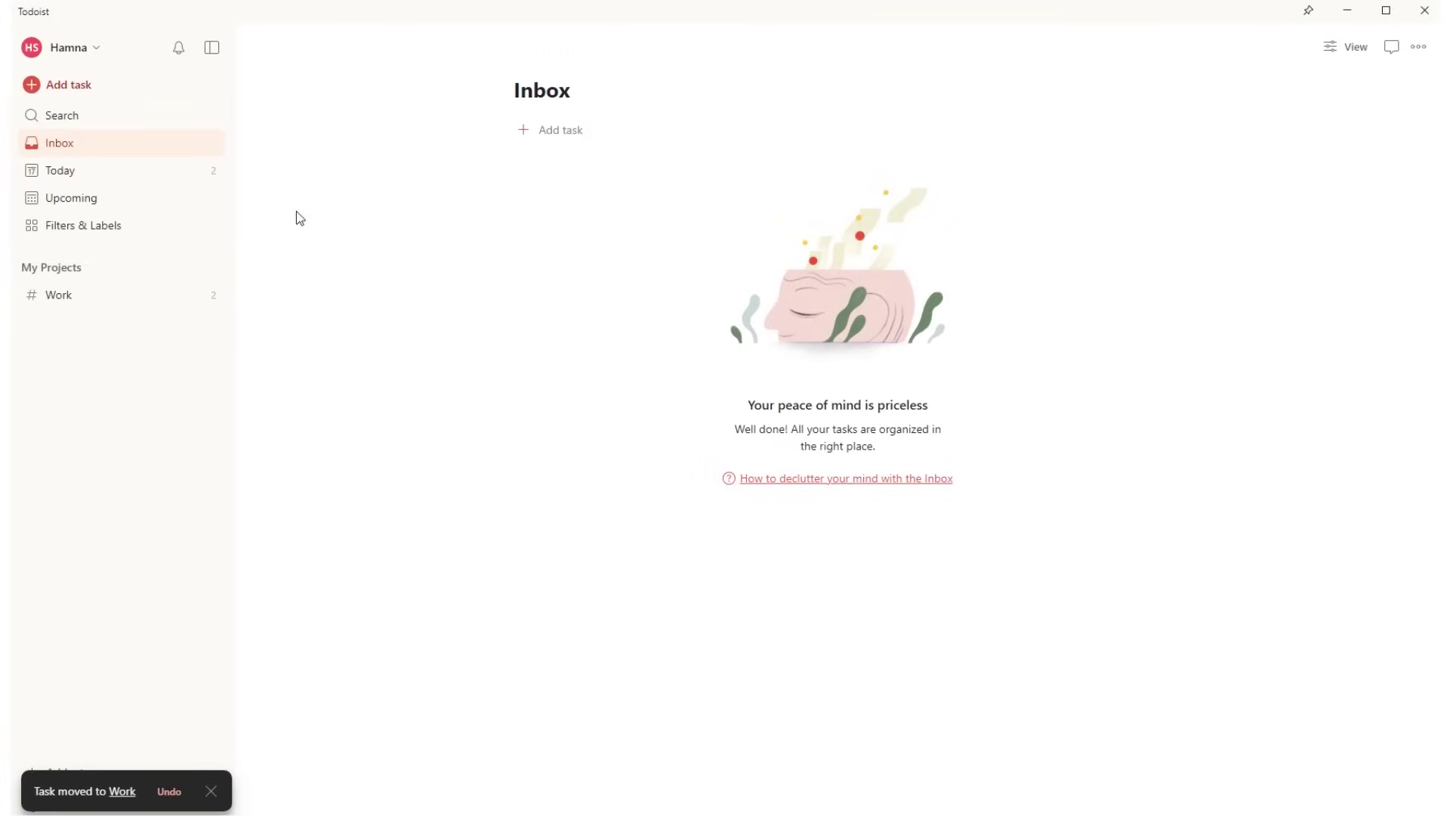
pyautogui.click(69, 297)
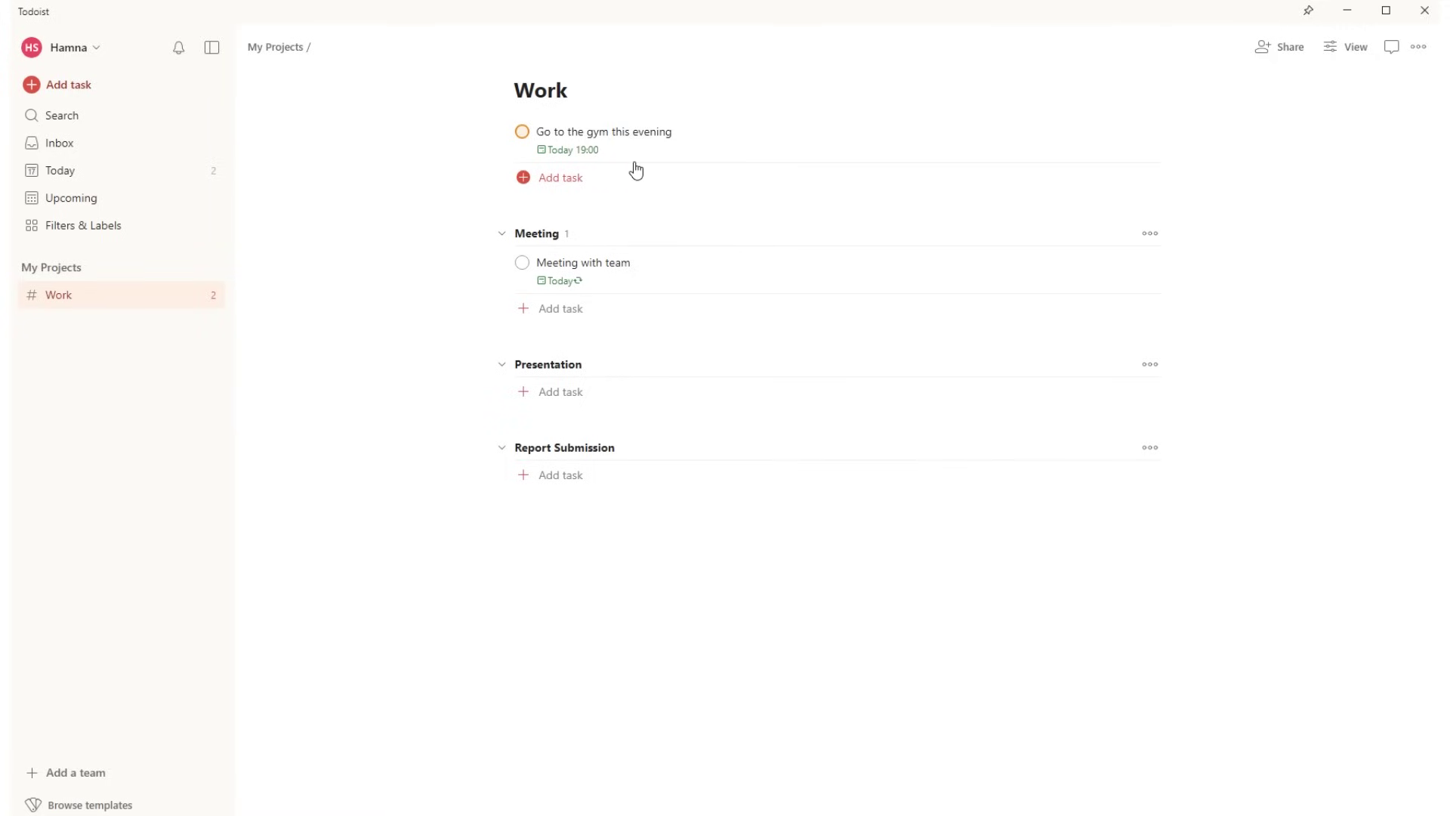
# Add the sub-task 'Buy Banana before gym.' under the gym task and close its details
pyautogui.click(601, 133)
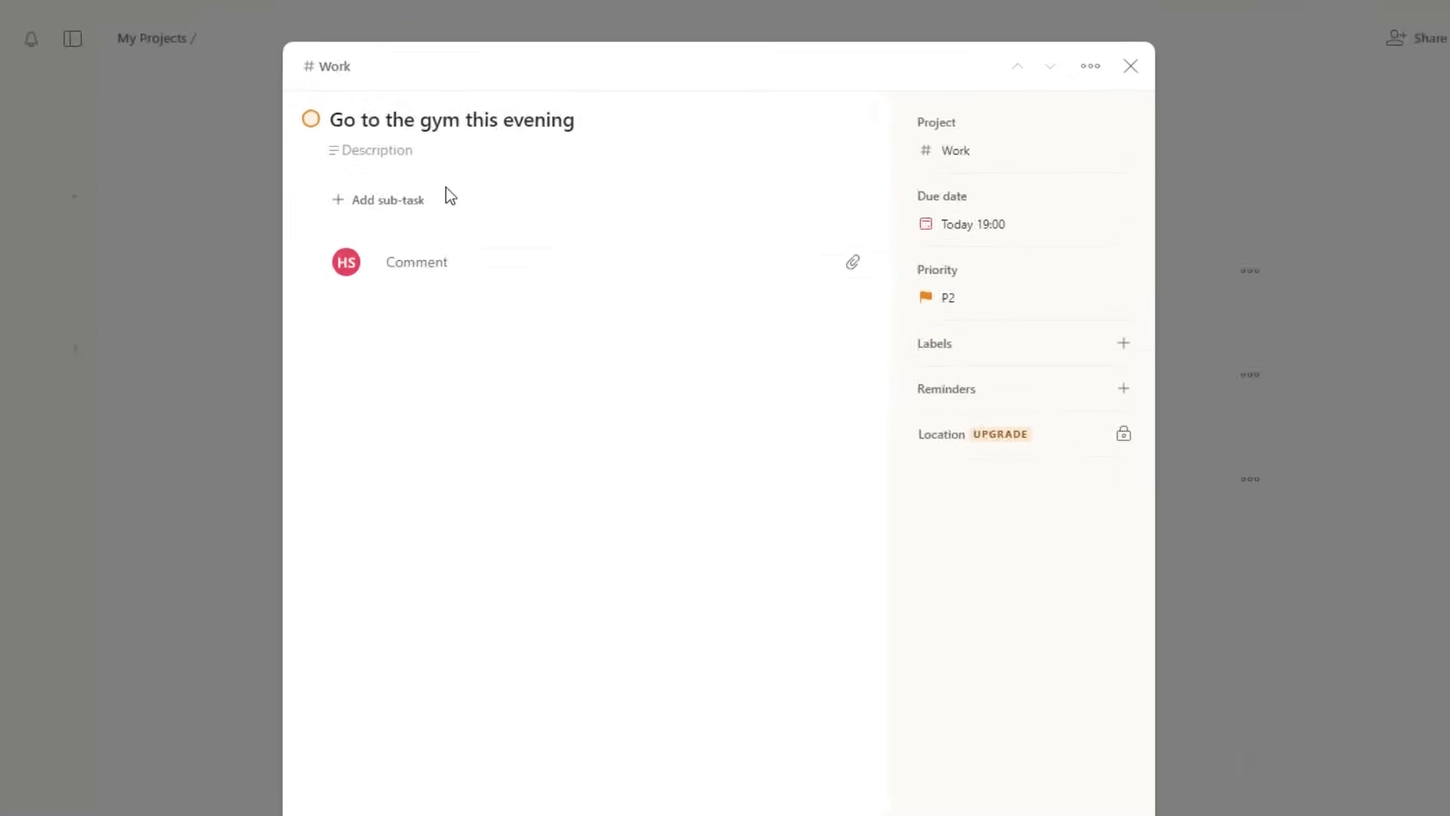
pyautogui.click(404, 201)
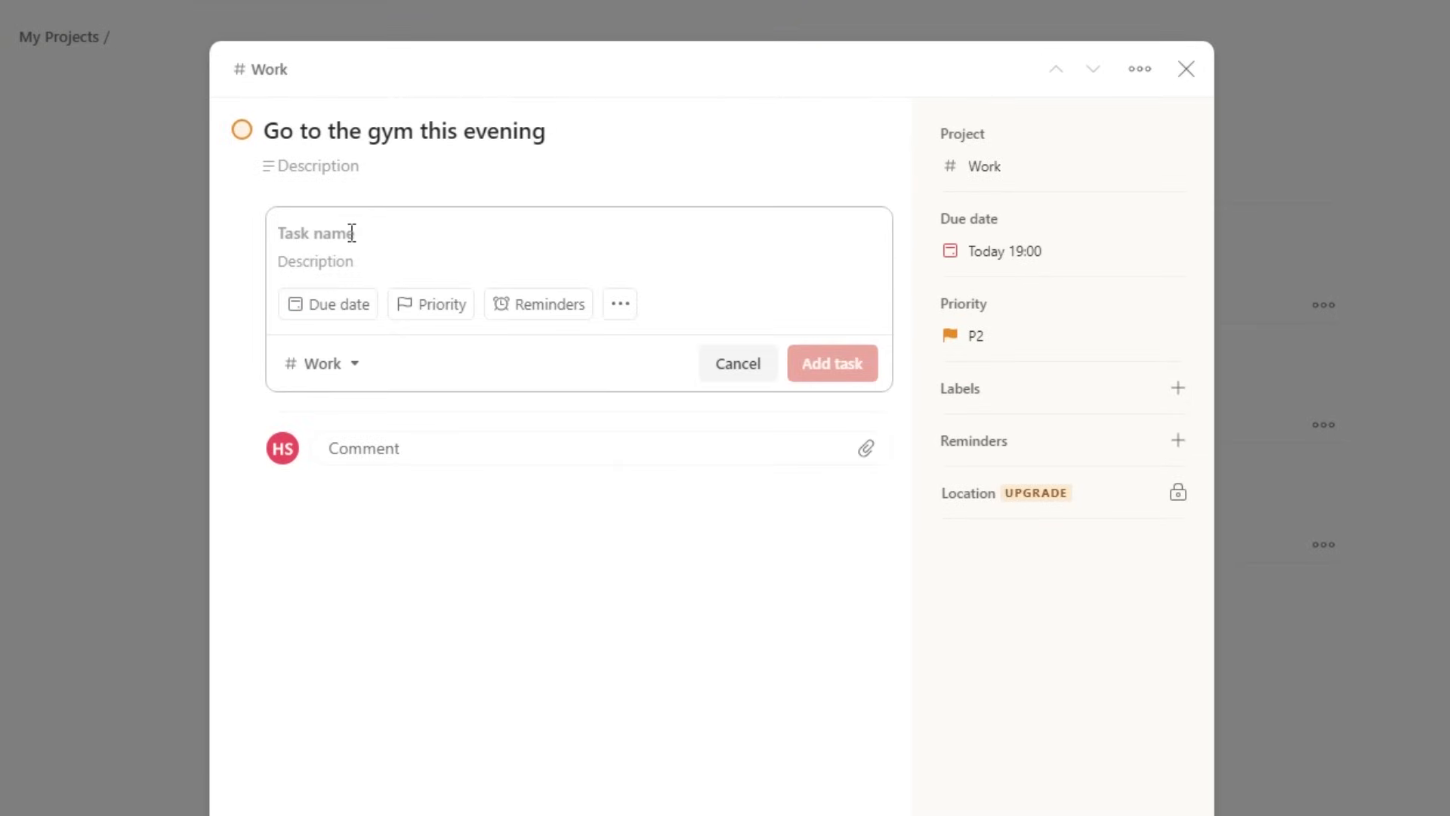
pyautogui.write('Buy Banana before gym.')
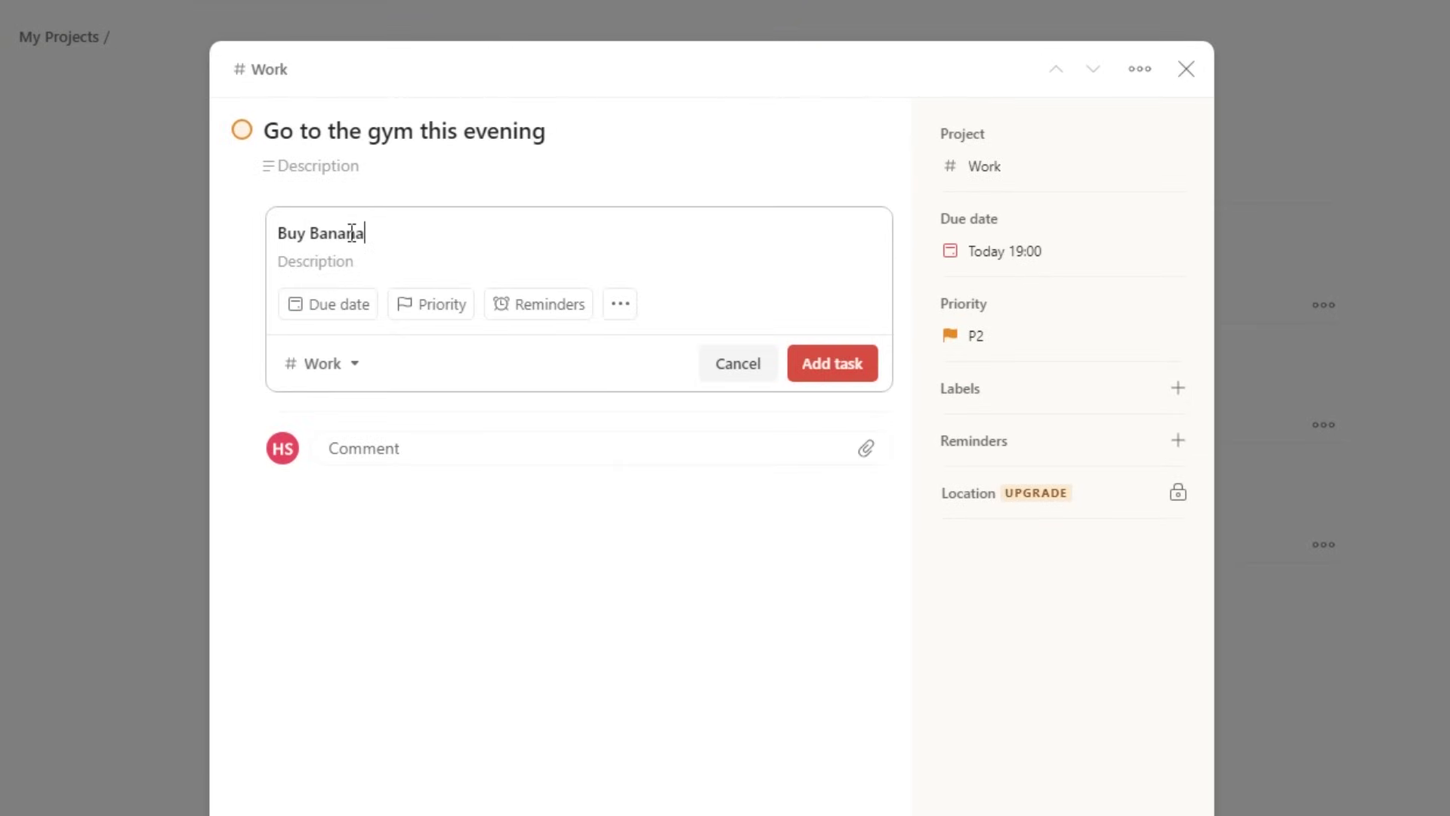
pyautogui.click(856, 367)
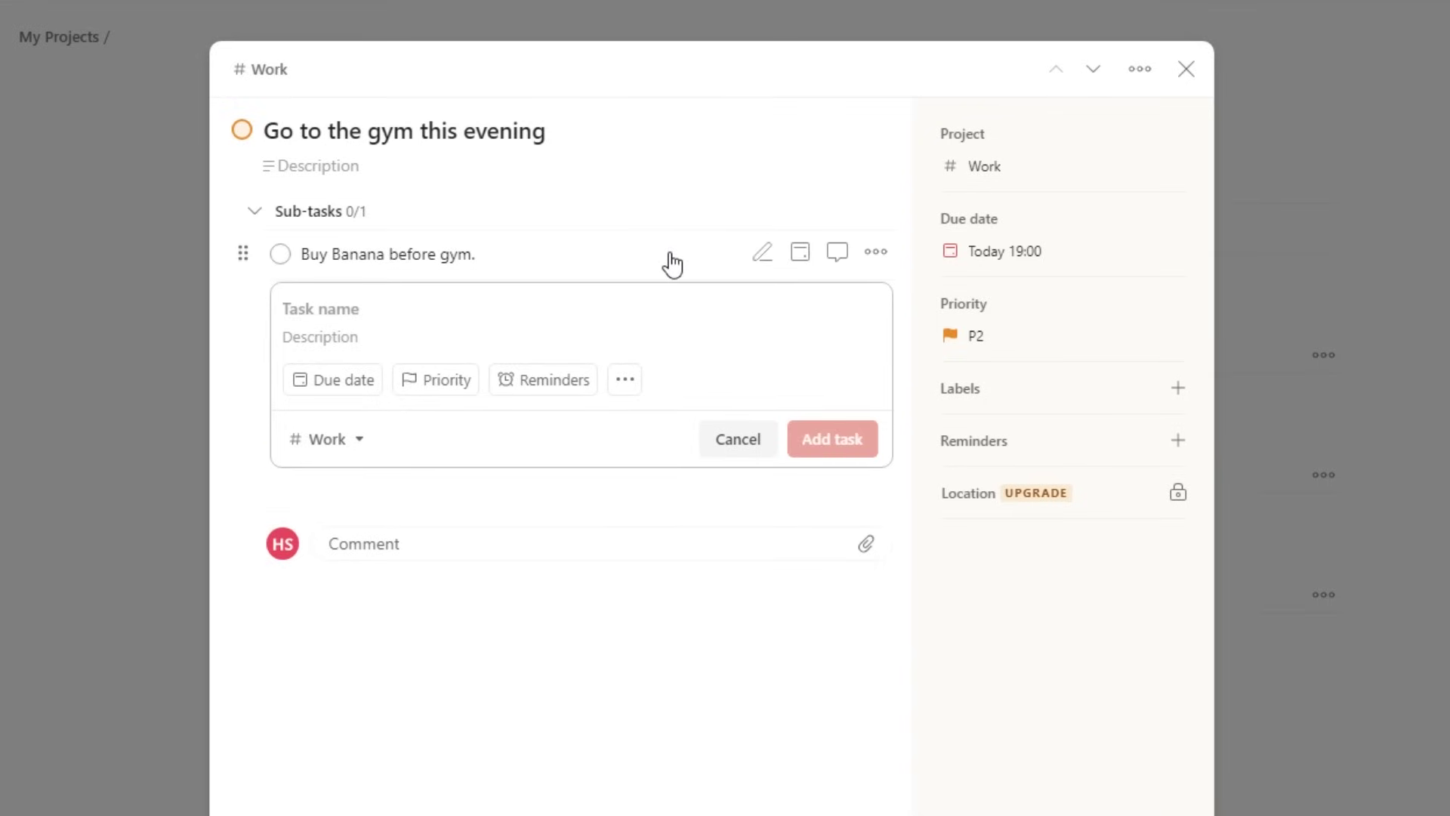
pyautogui.click(876, 255)
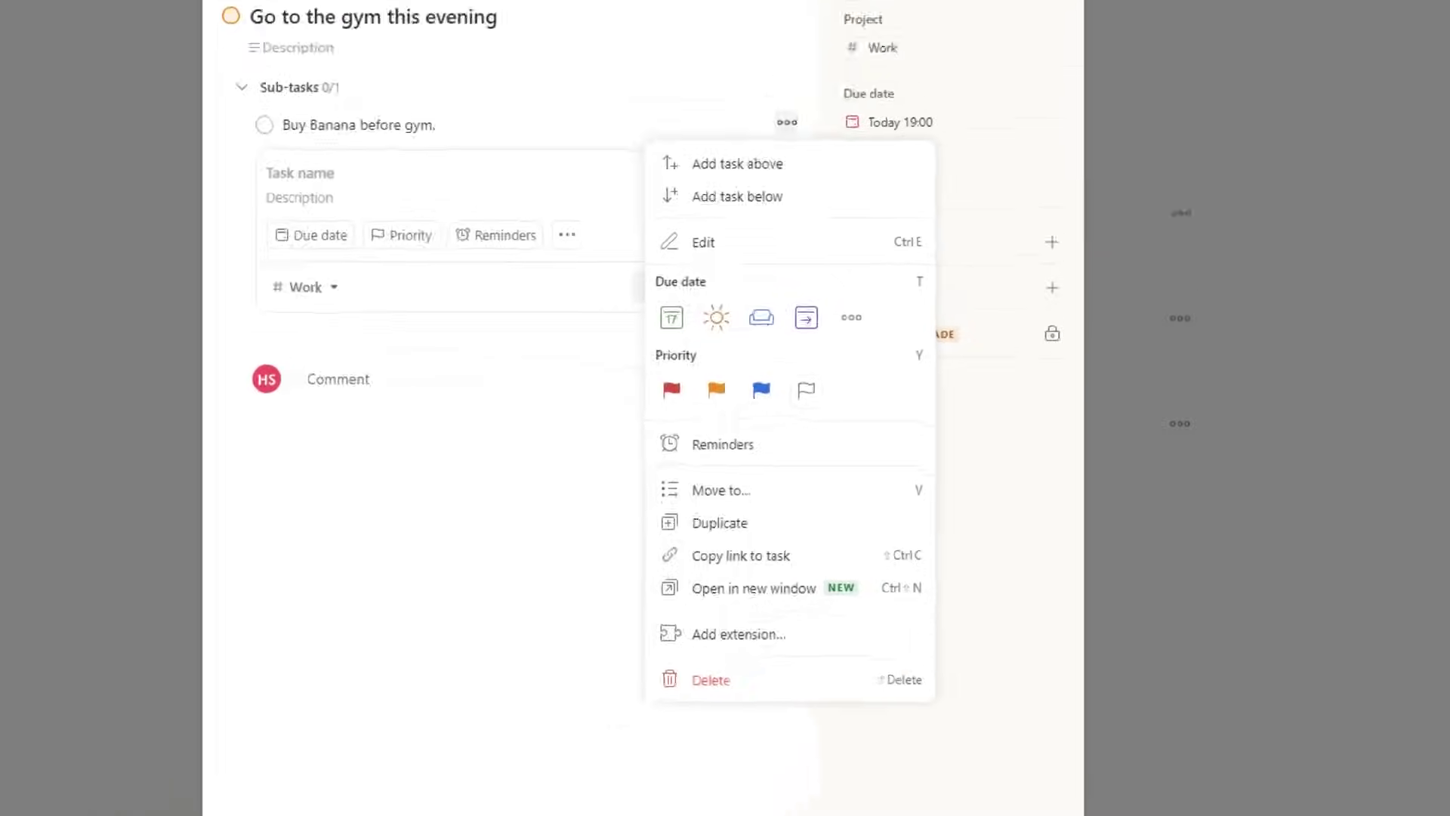
pyautogui.click(1065, 68)
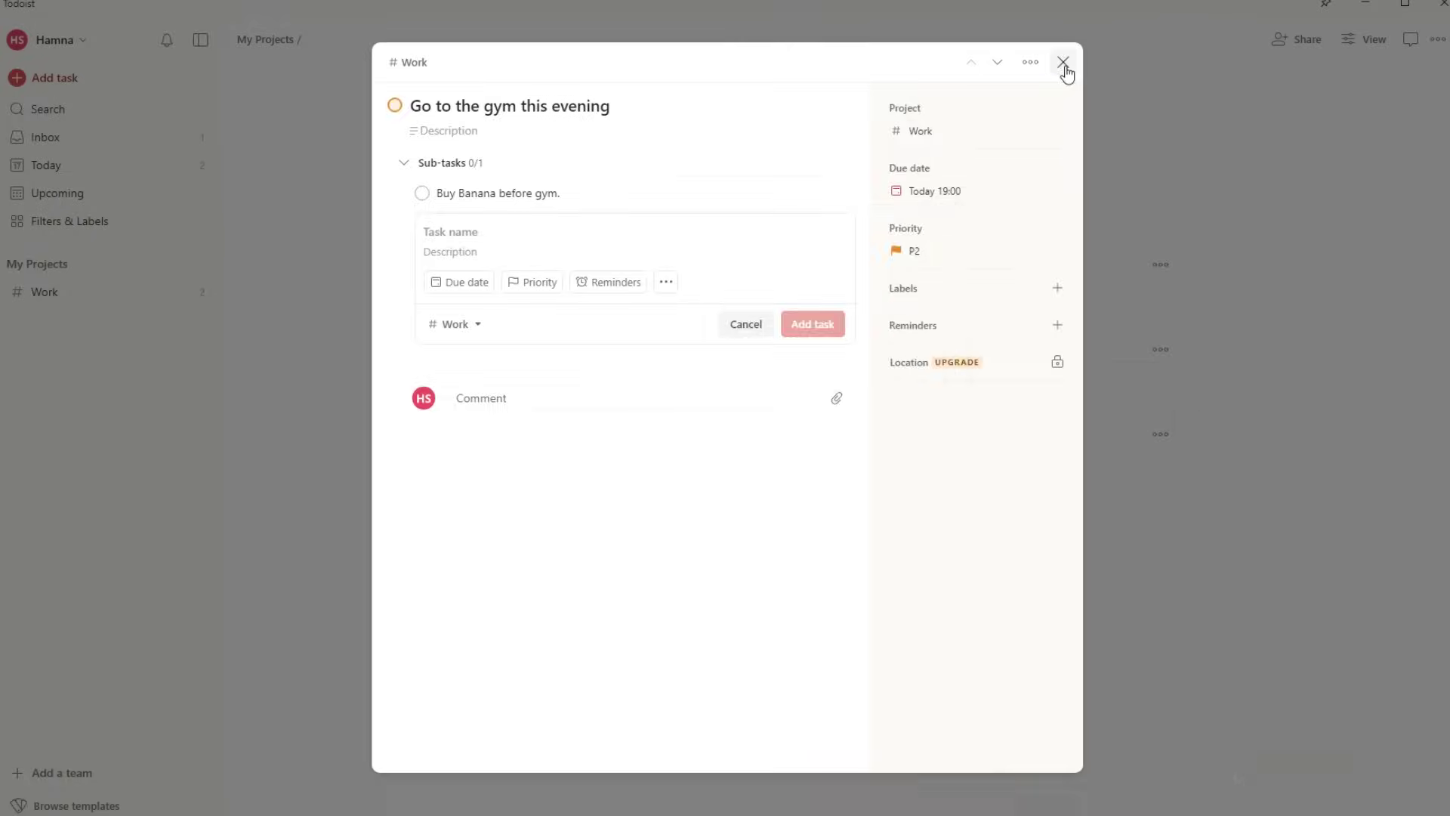
pyautogui.click(1065, 68)
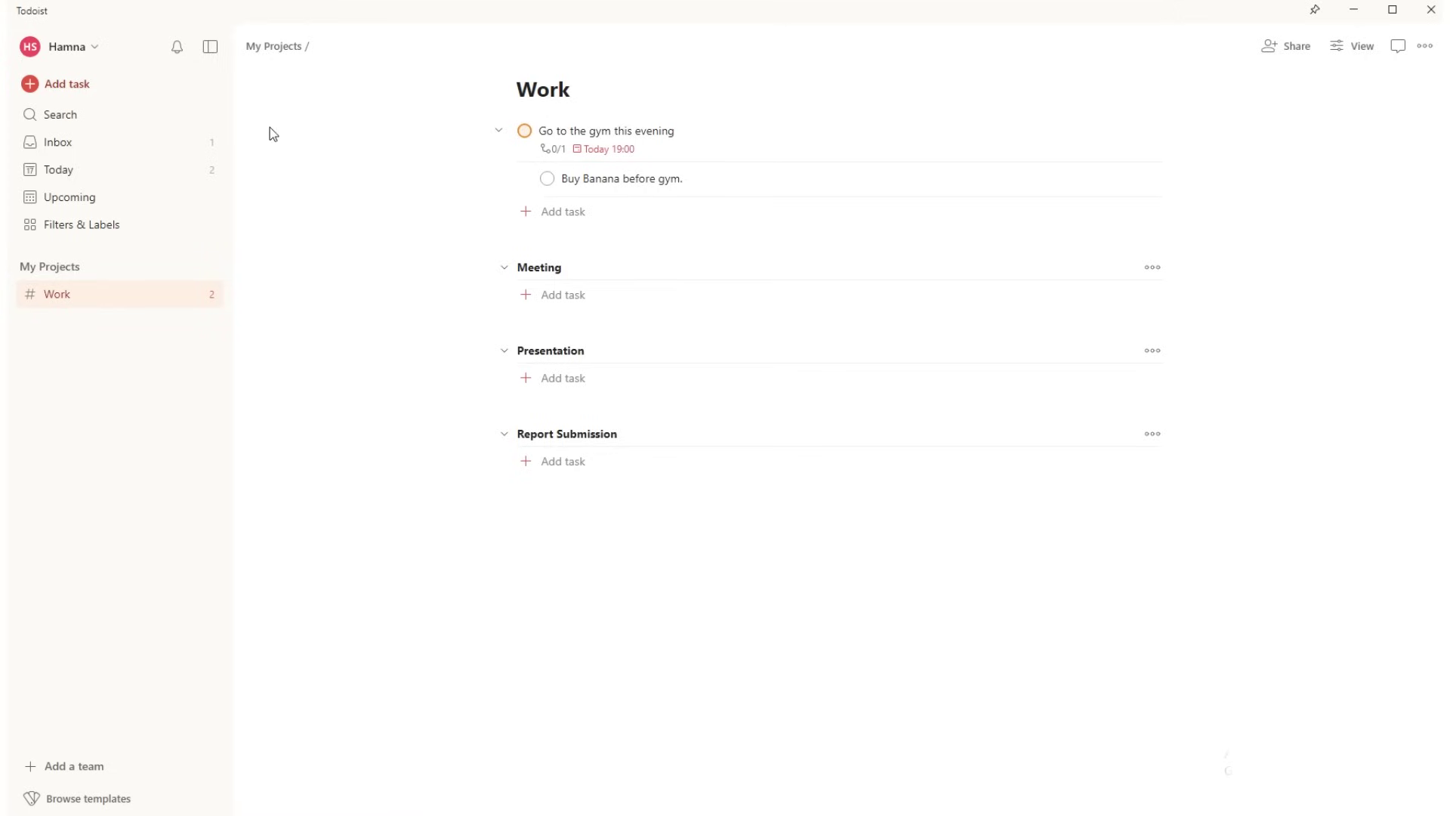
# Complete the recurring Meeting with team in Today, rescheduling it to 18 Oct in Upcoming
pyautogui.click(187, 176)
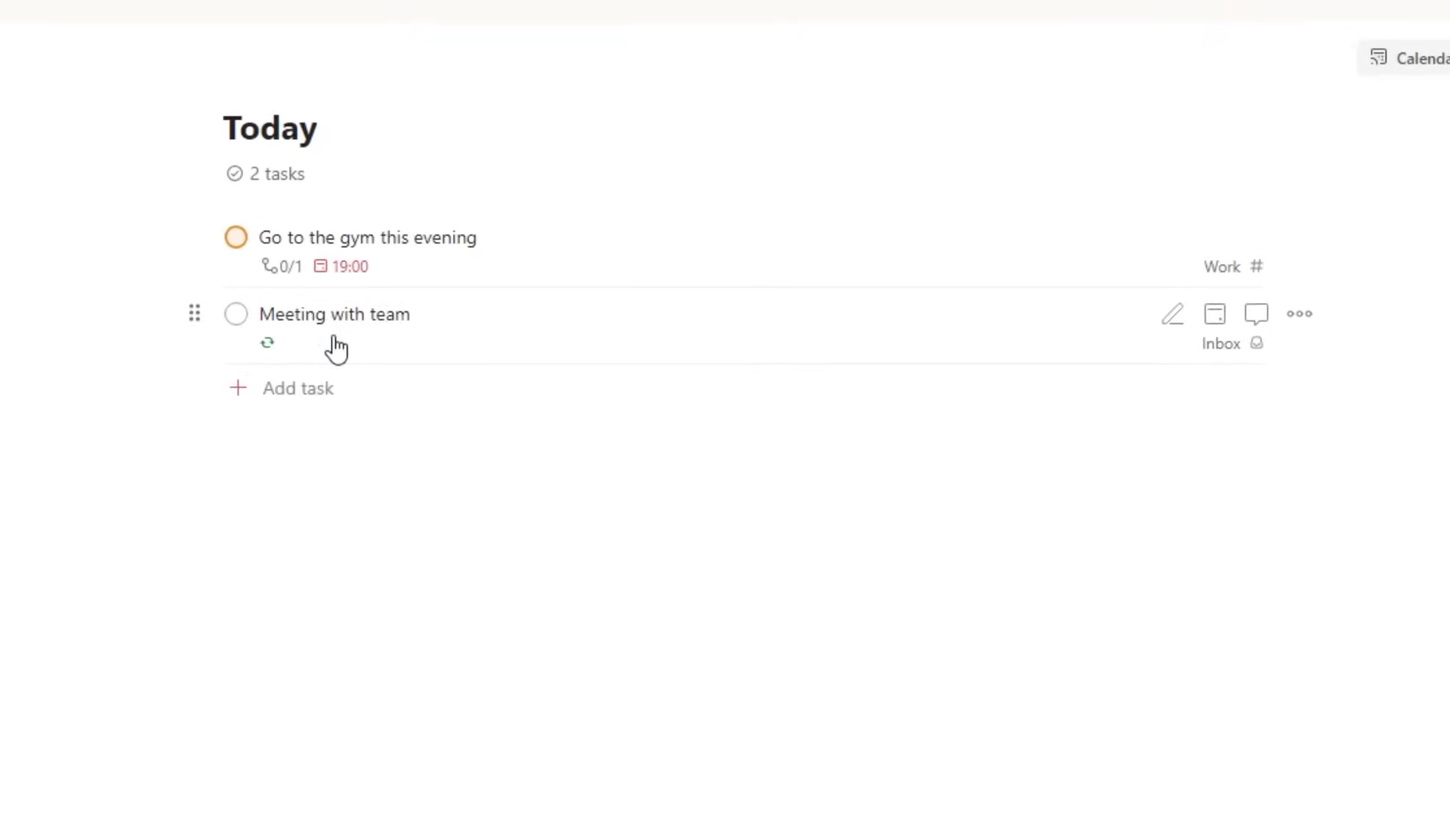
pyautogui.click(220, 320)
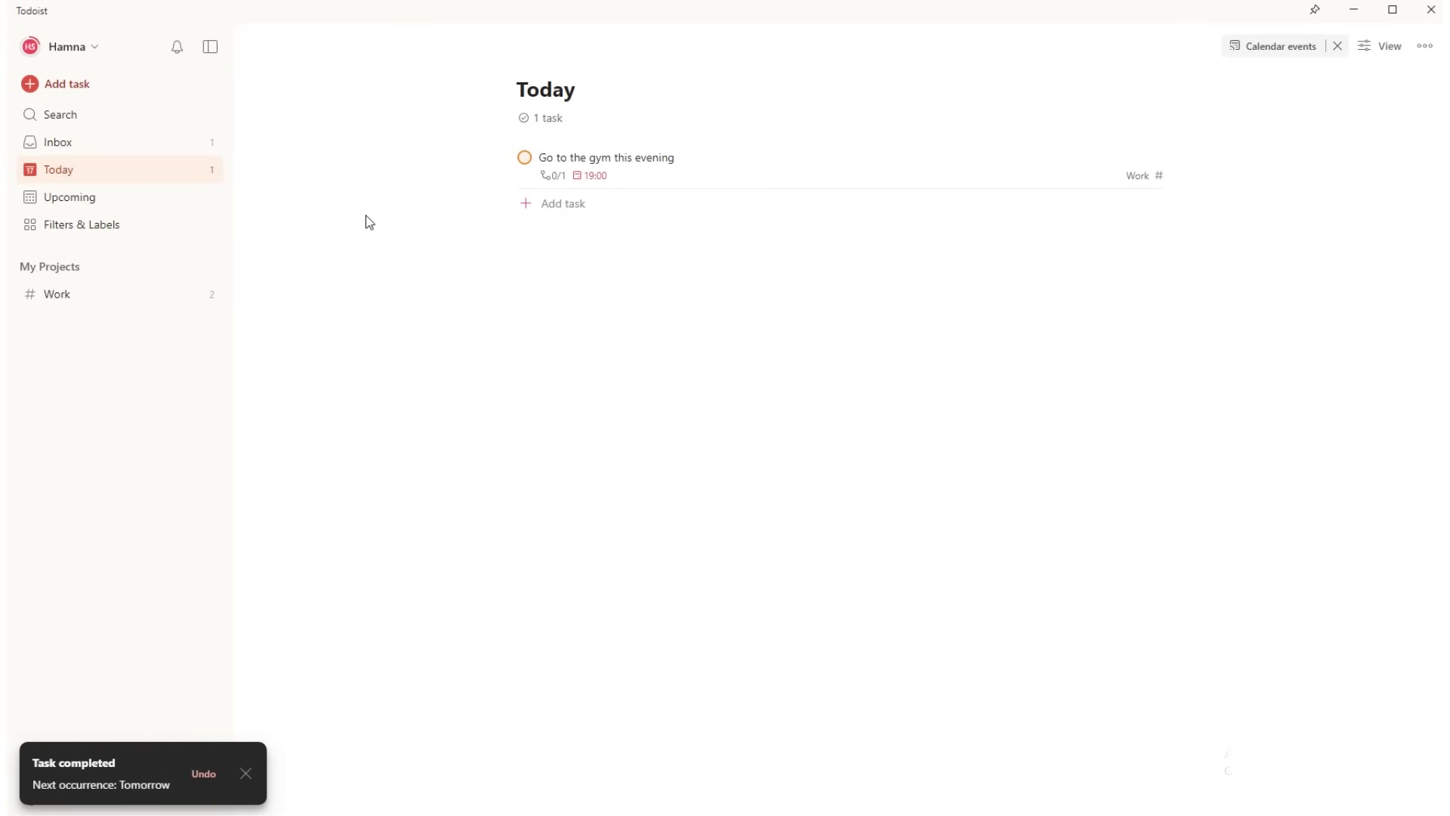
pyautogui.click(121, 198)
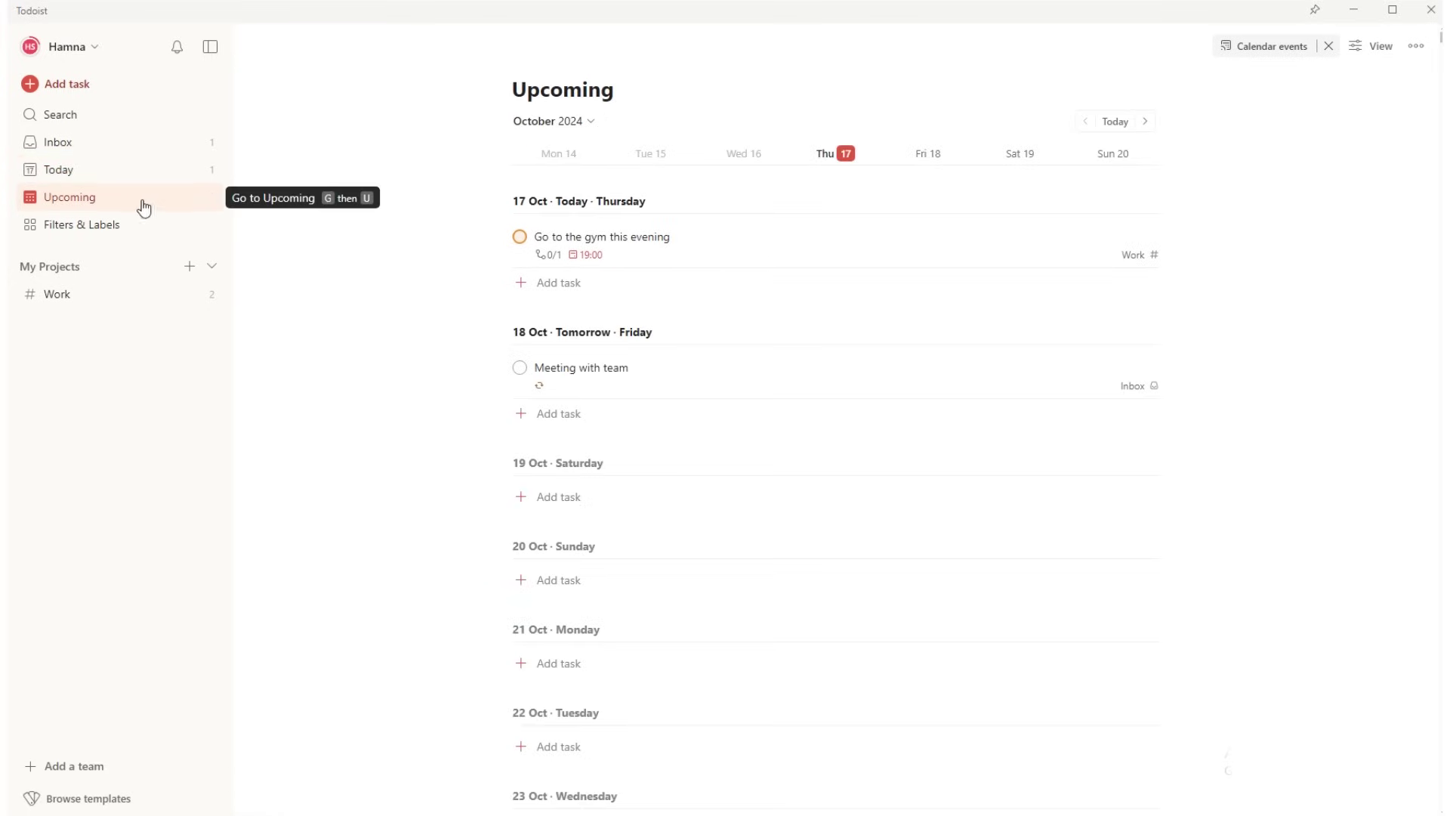
# Advance the Upcoming week strip to 21–27 October and open the Calendars settings page
pyautogui.click(535, 123)
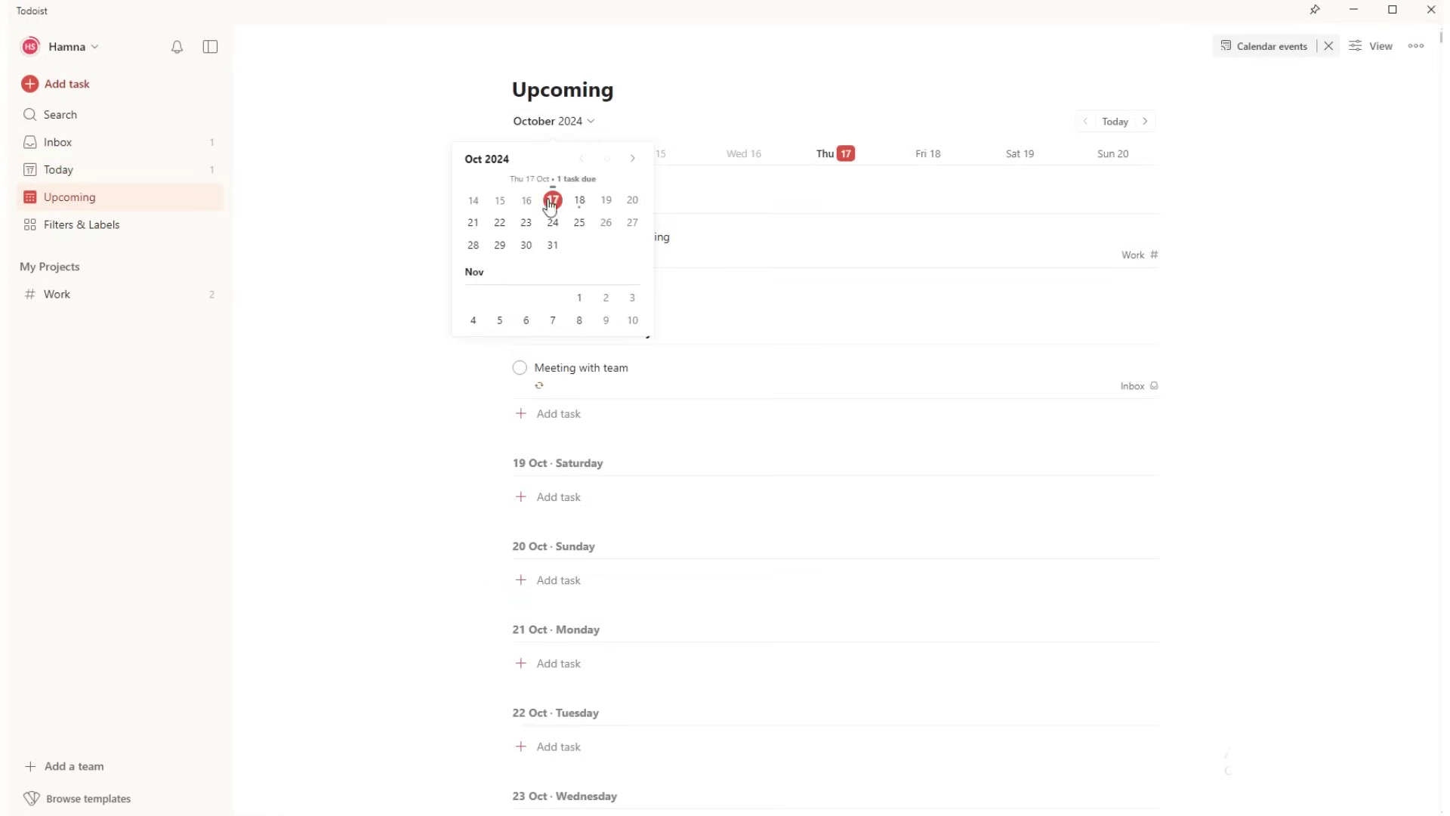
pyautogui.click(440, 294)
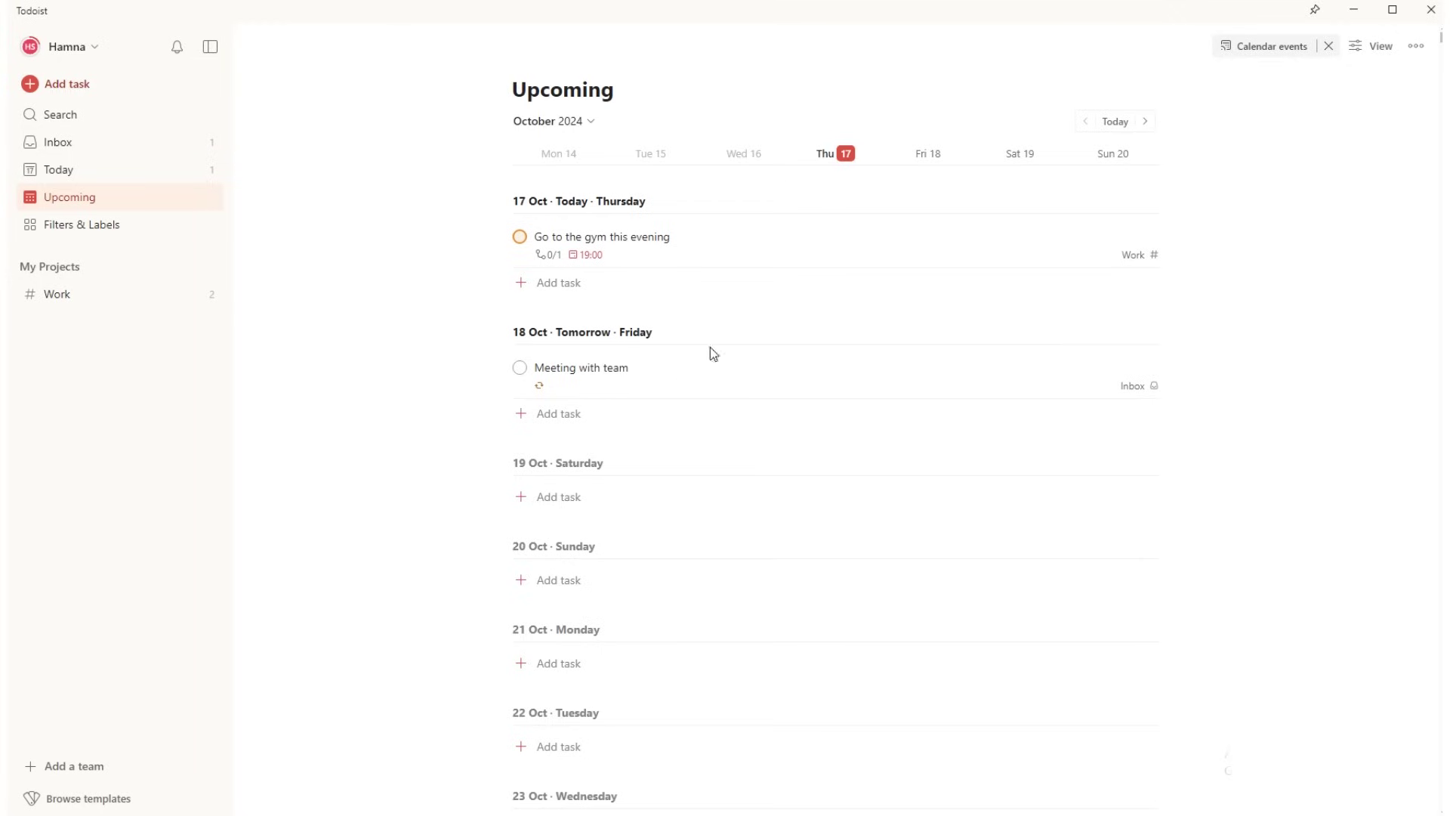
pyautogui.click(1146, 122)
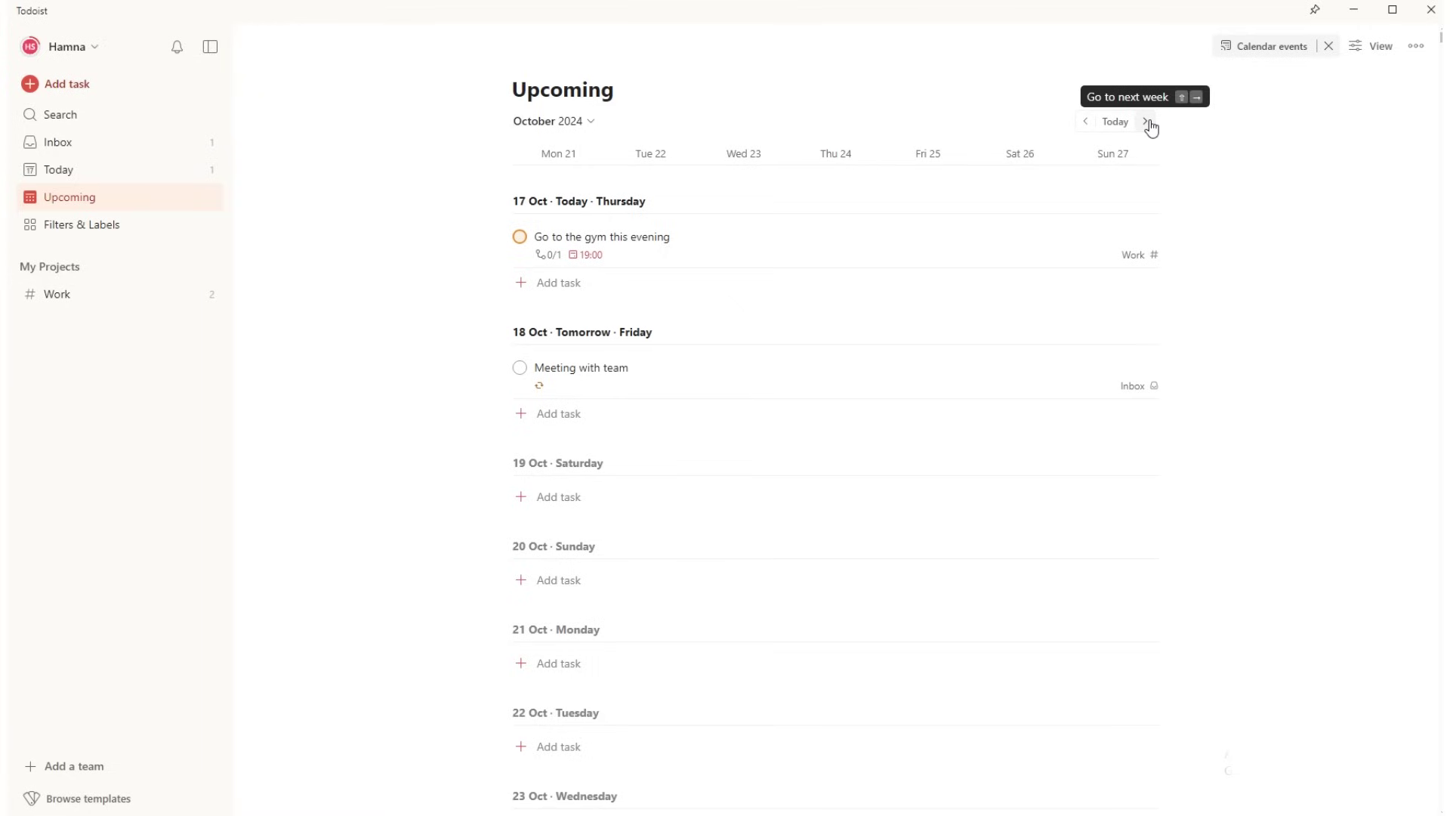
pyautogui.click(1272, 48)
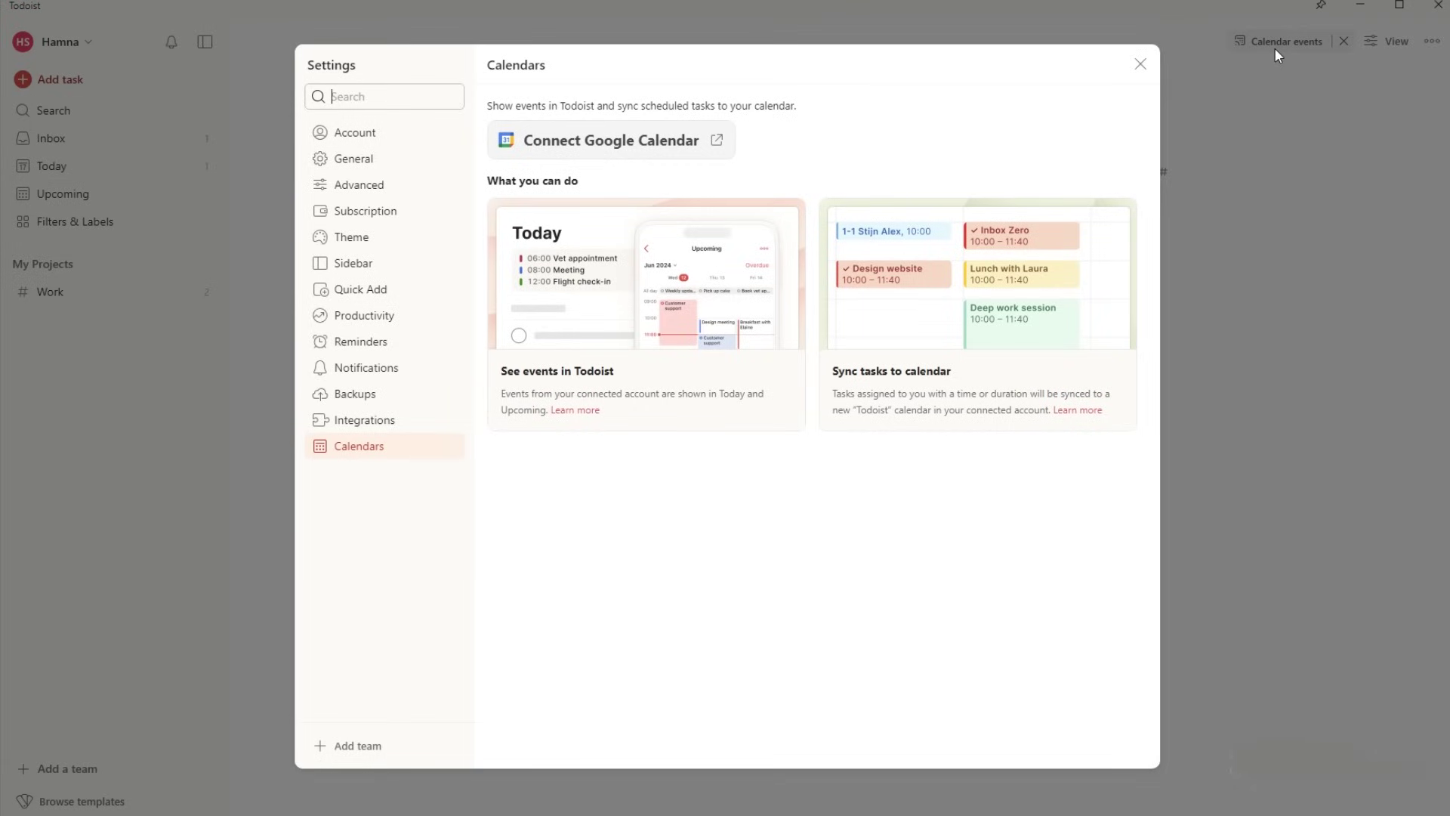